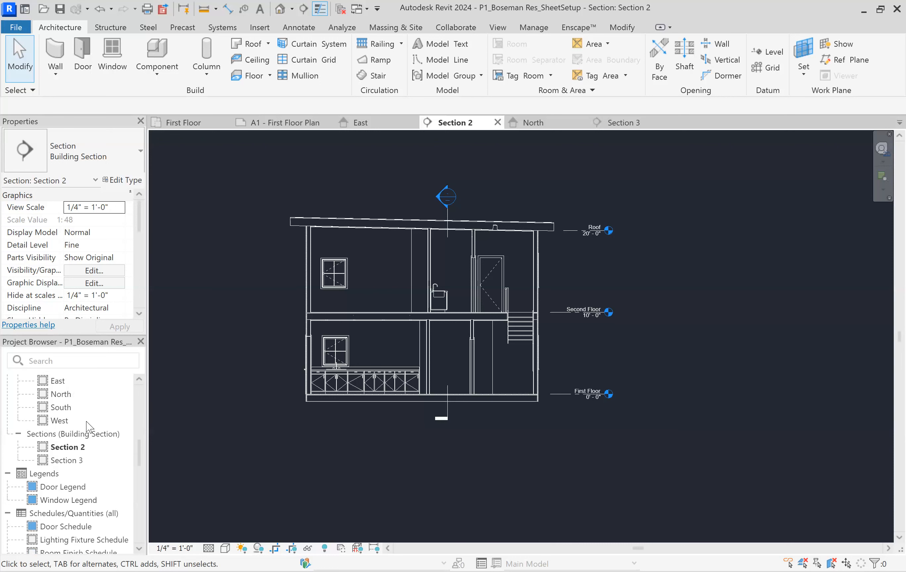
Locate and select the A1 - First Floor Plan sheet among the project's sheets
scroll(87, 425, down, 2)
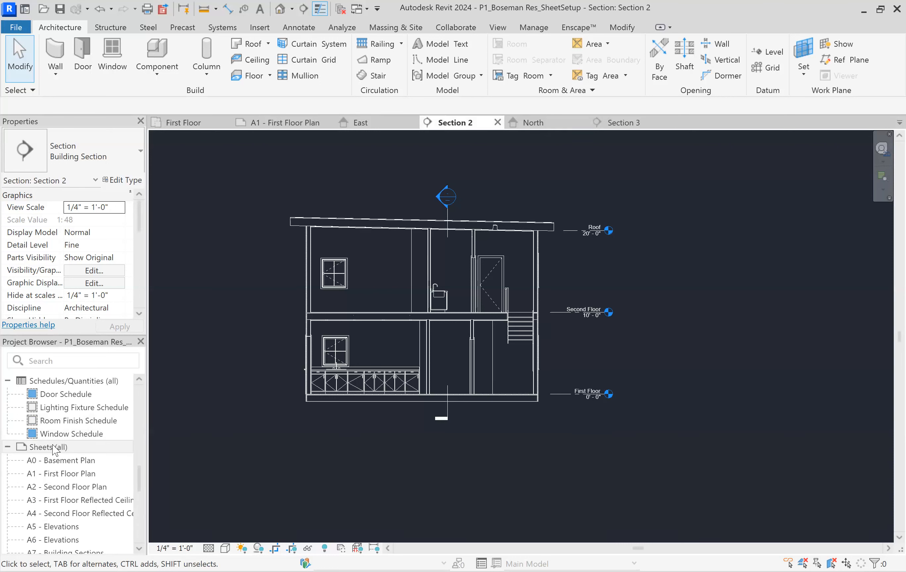
scroll(59, 447, down, 2)
scroll(60, 436, up, 2)
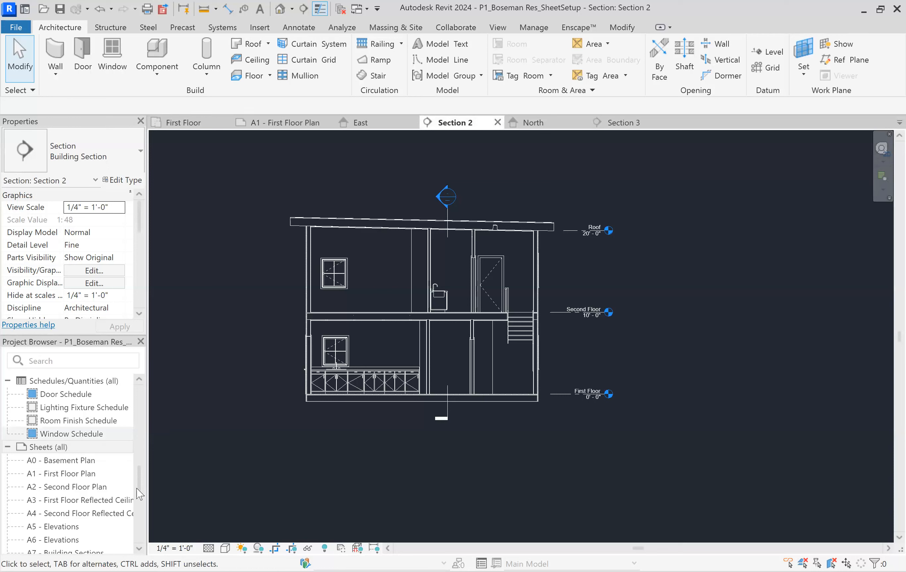
click(75, 475)
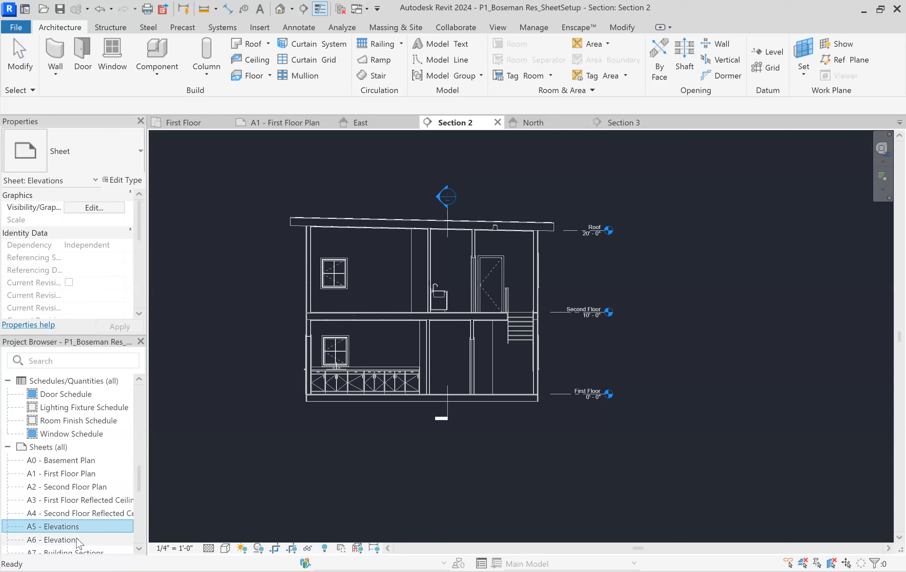
right_click(55, 476)
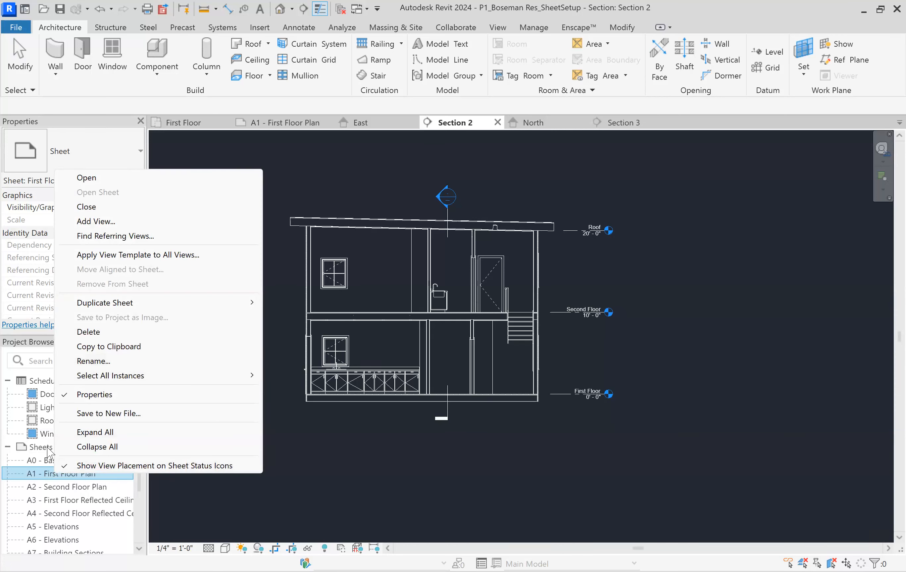
click(58, 487)
key(F2)
click(495, 329)
Open the A1 - First Floor Plan sheet and enter the owner's name in its title block
double_click(61, 474)
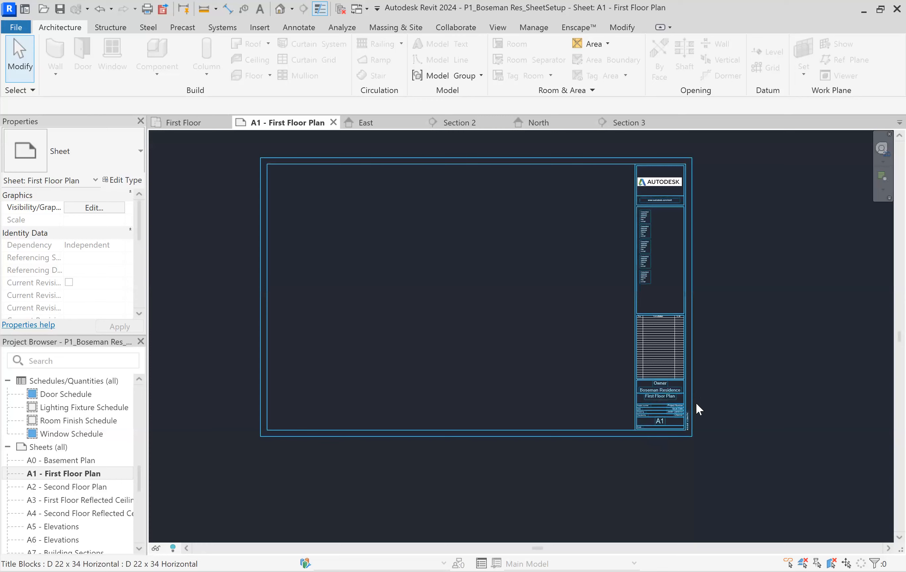
scroll(696, 402, up, 7)
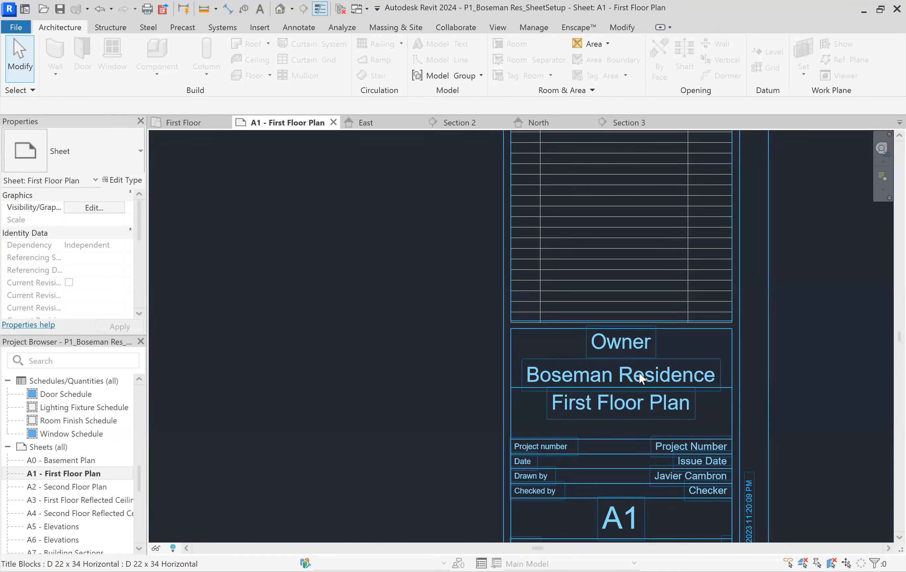
click(627, 342)
click(627, 341)
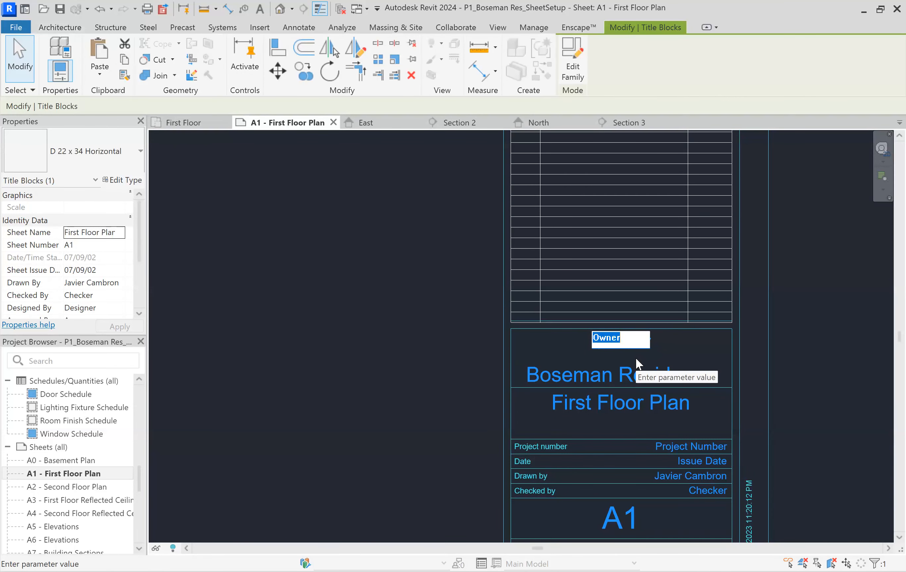
text(Javy)
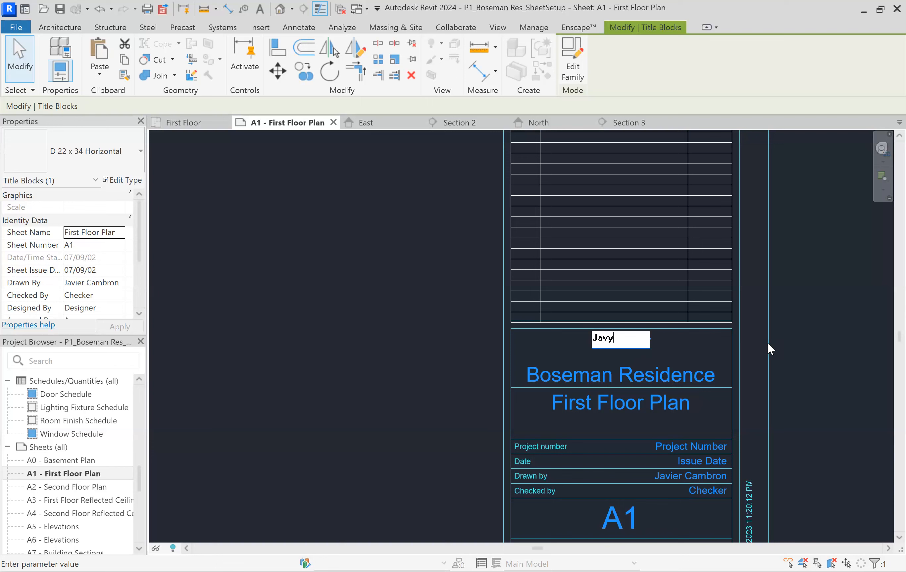
key(Return)
Set the Checked by field in the A1 title block to JC
scroll(639, 370, down, 3)
scroll(643, 446, up, 2)
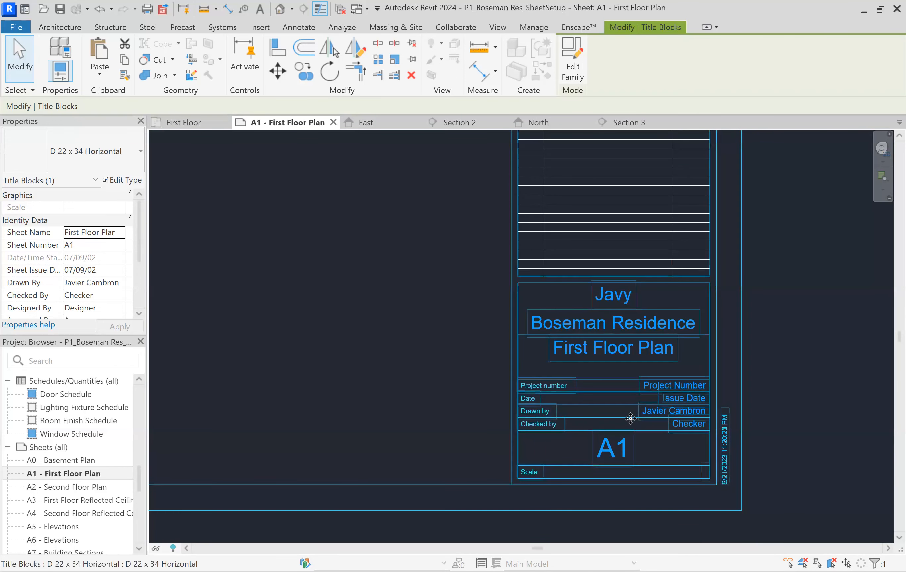
scroll(687, 389, up, 2)
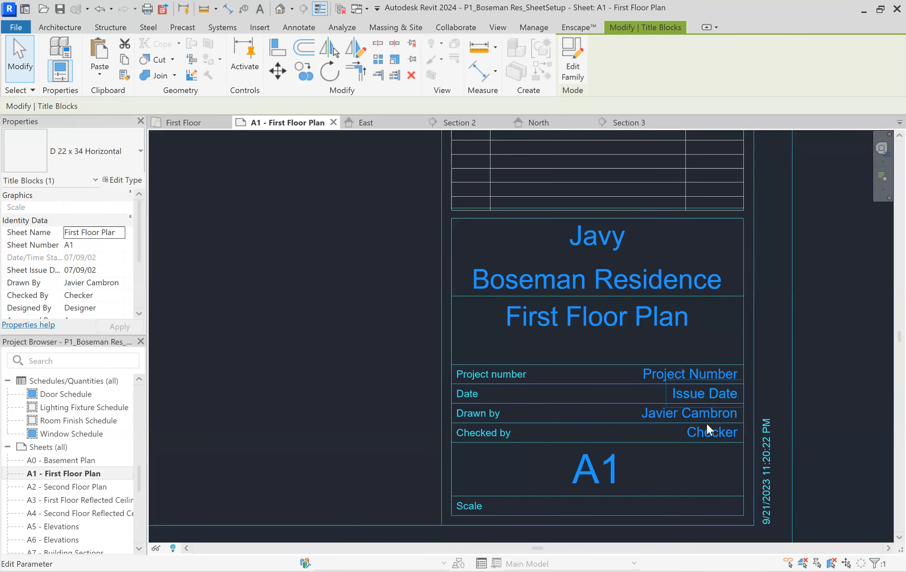
scroll(662, 411, up, 2)
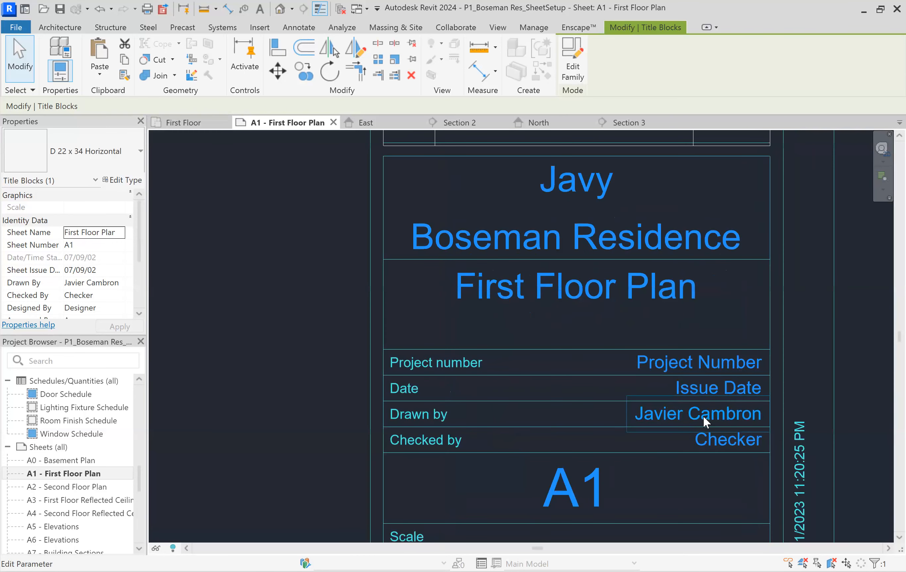
click(736, 407)
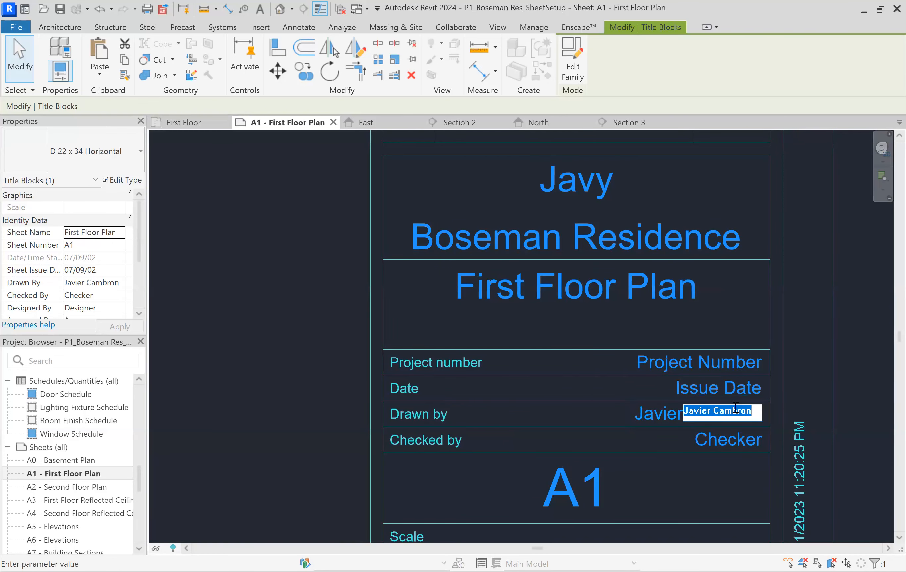
click(716, 435)
click(722, 438)
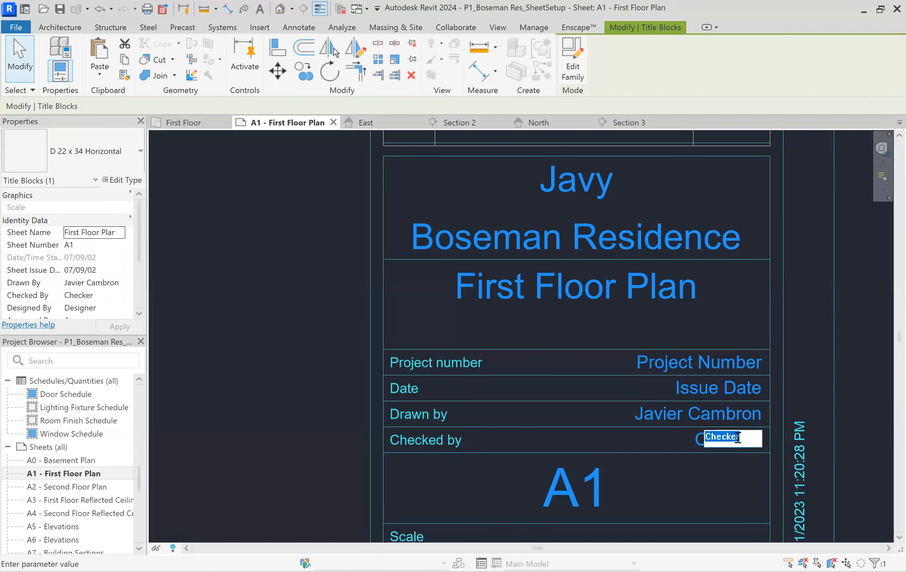
text(JC)
click(743, 307)
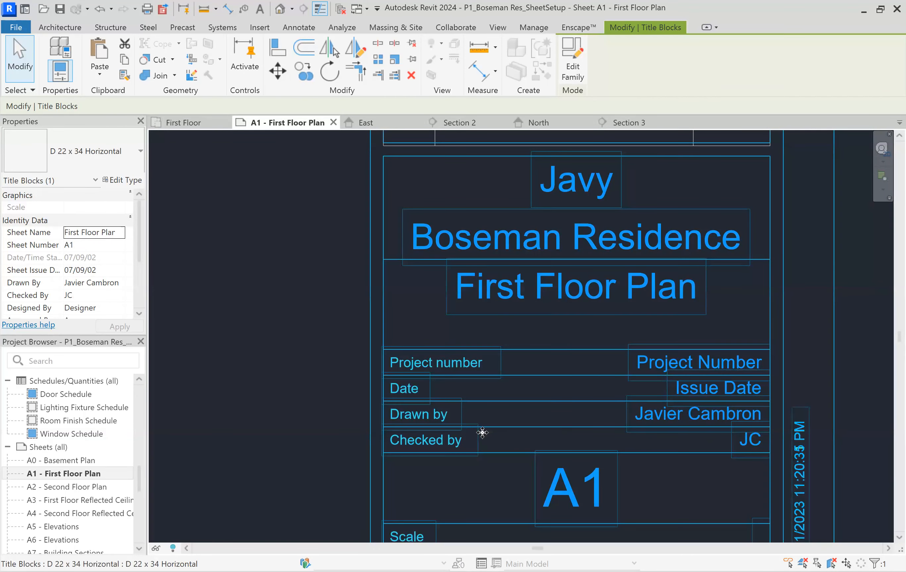
Set the project number in the A1 title block to 123456
scroll(515, 423, down, 5)
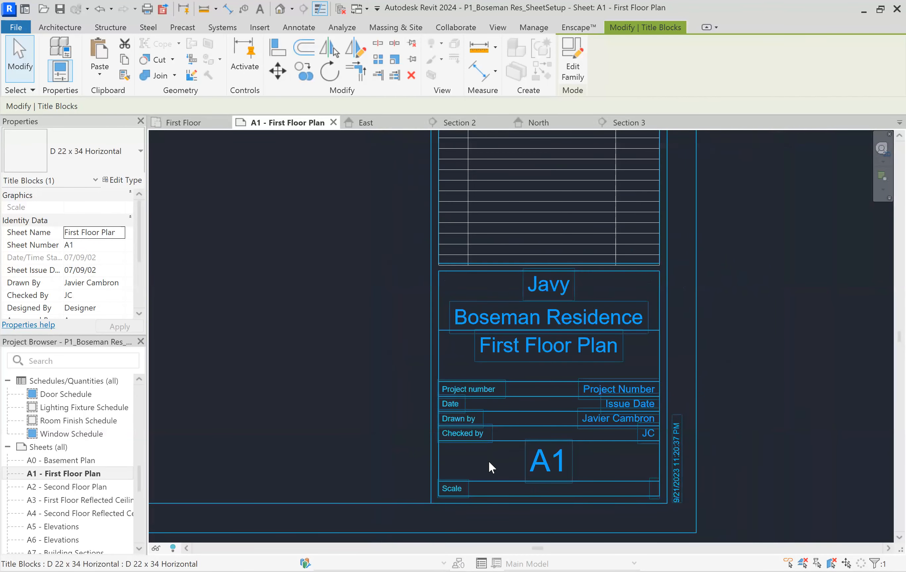
scroll(552, 447, down, 2)
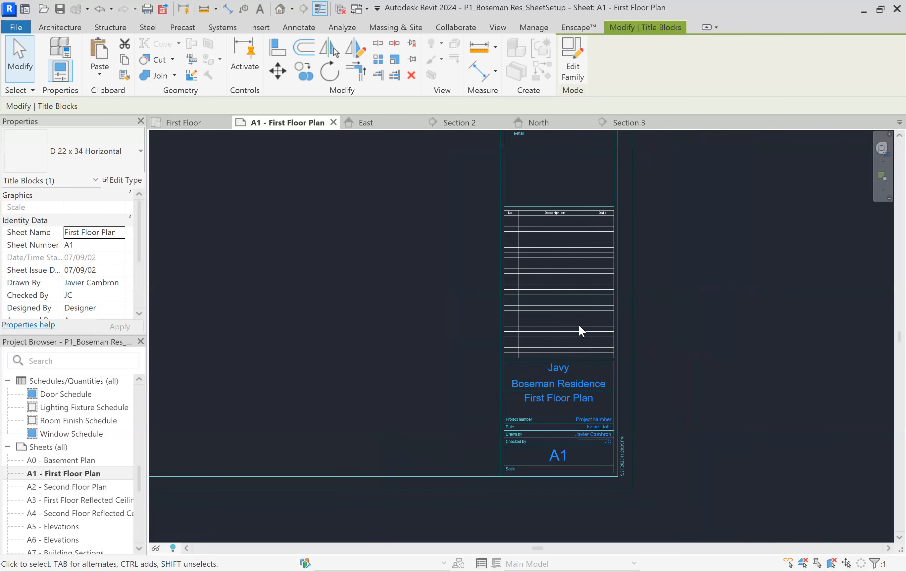
scroll(604, 443, up, 3)
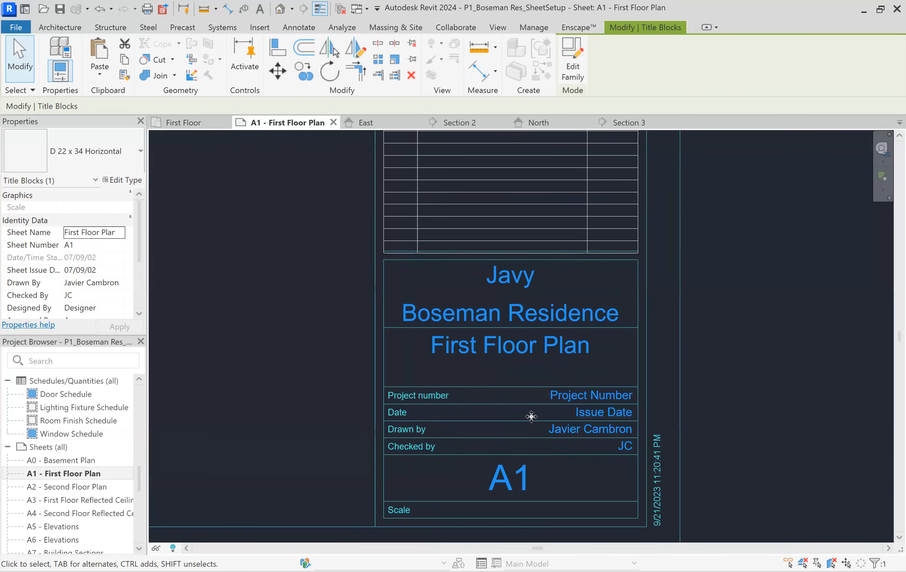
click(576, 394)
click(577, 394)
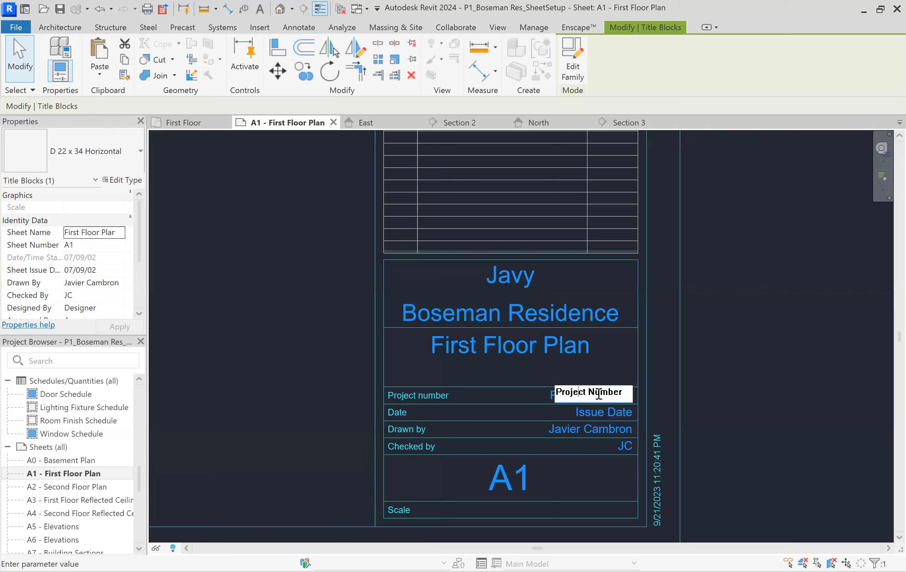
drag(627, 392, 510, 393)
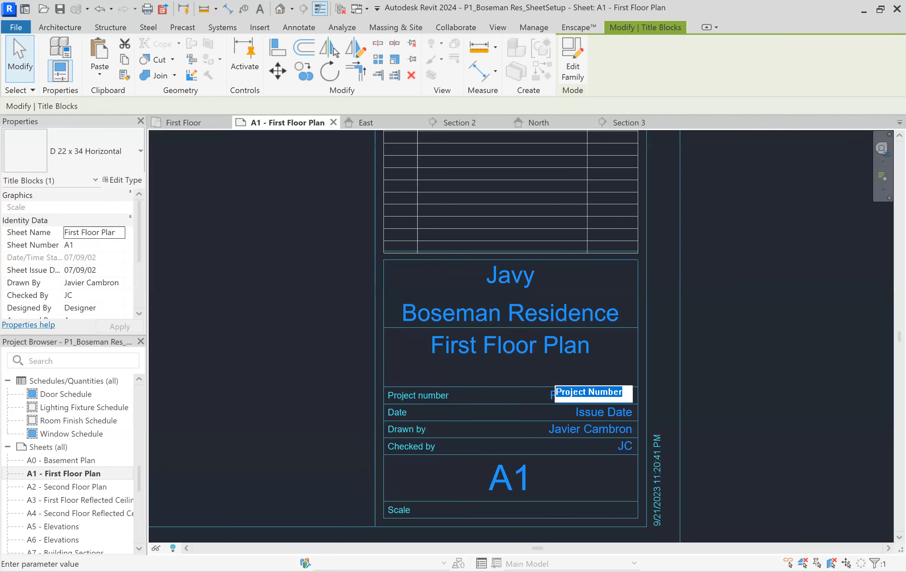
text(123456)
click(648, 395)
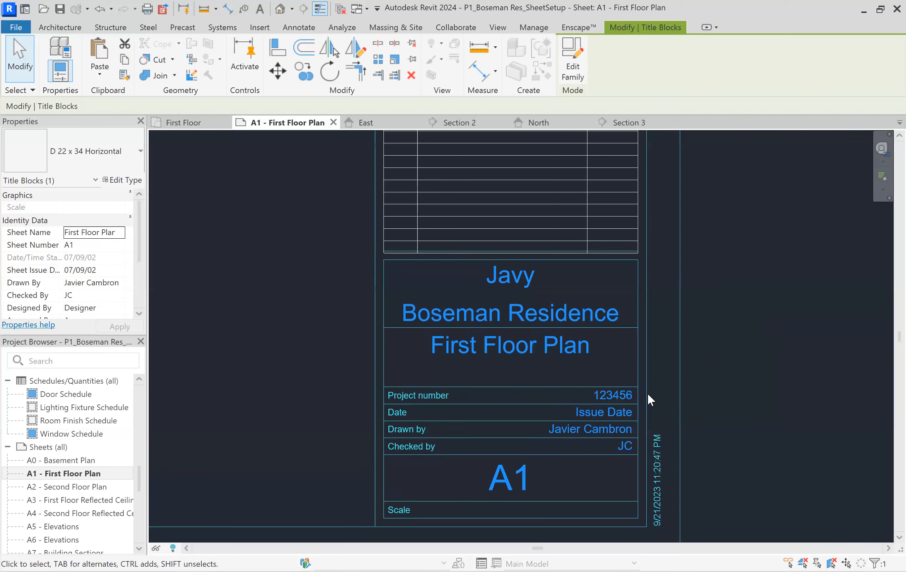
click(295, 309)
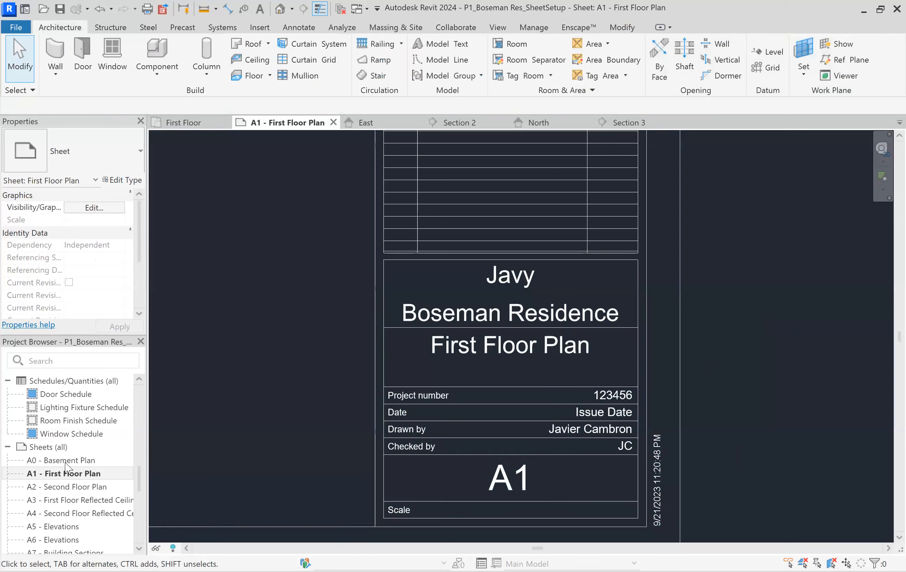
Open the A2 - Second Floor Plan sheet and check which title block values carried over
double_click(67, 488)
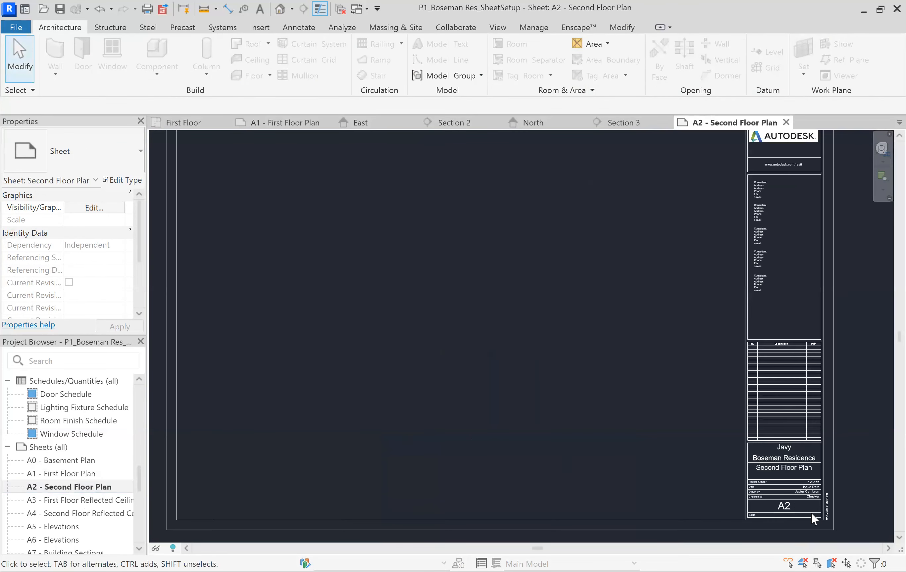
scroll(811, 512, up, 6)
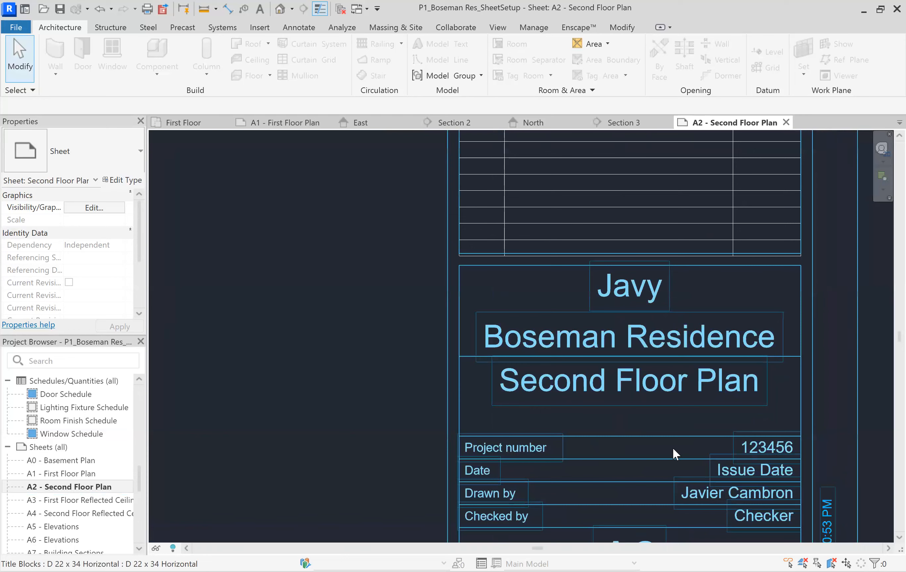
scroll(467, 309, down, 5)
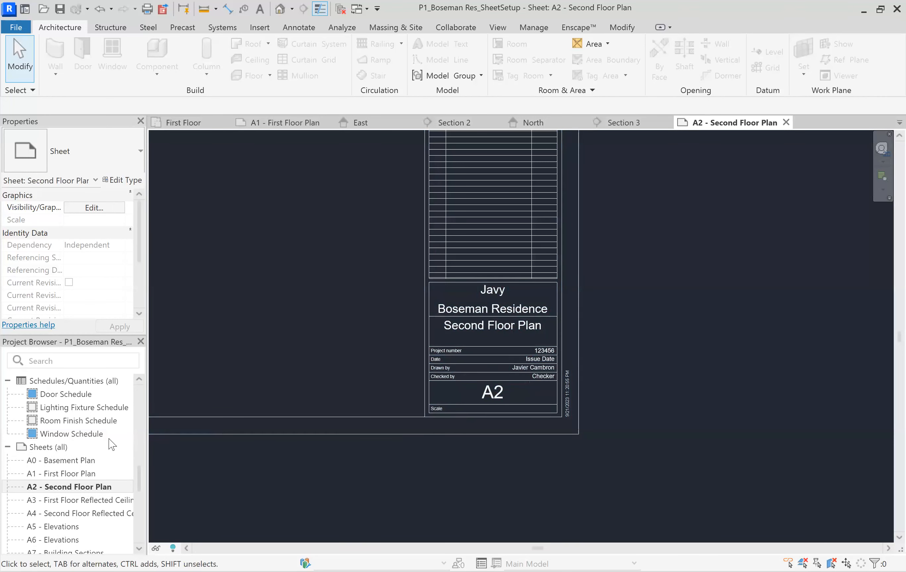
Return to the A1 - First Floor Plan sheet and examine the Scale field in its title block
click(76, 474)
double_click(76, 475)
scroll(647, 392, down, 5)
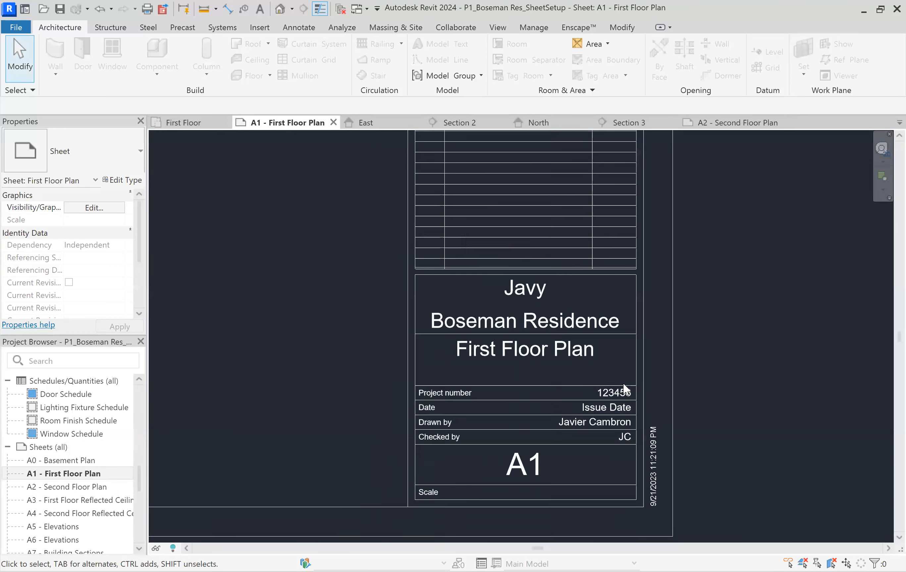
scroll(750, 401, down, 2)
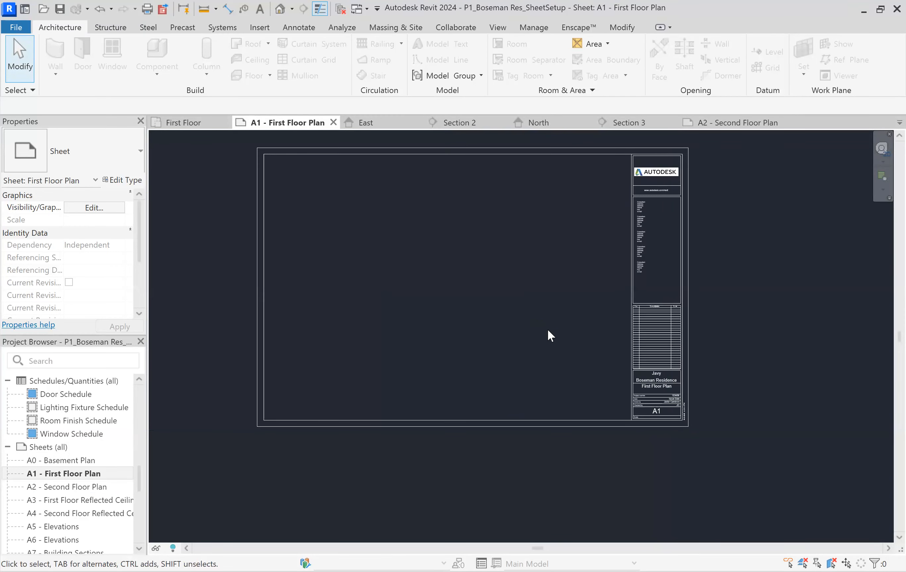
scroll(537, 352, up, 4)
scroll(656, 439, up, 3)
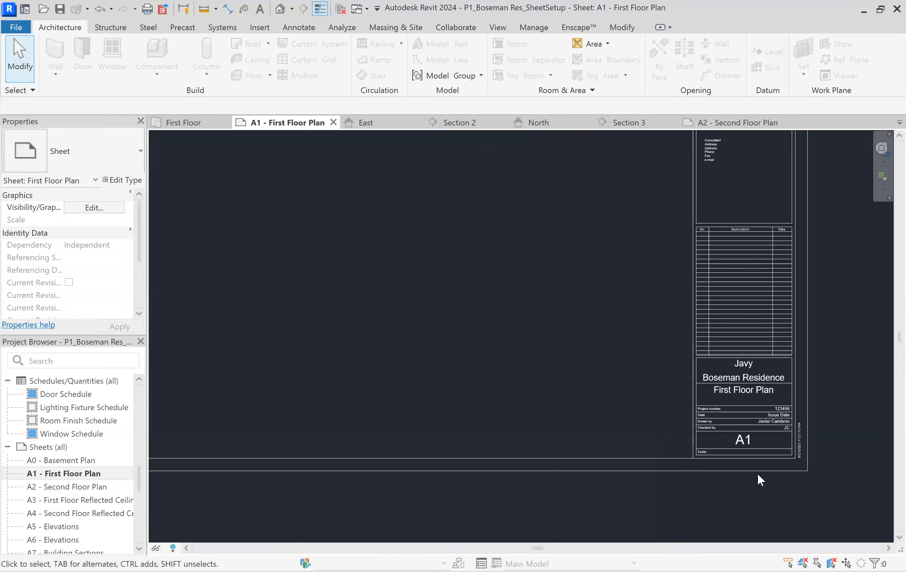
scroll(656, 439, up, 2)
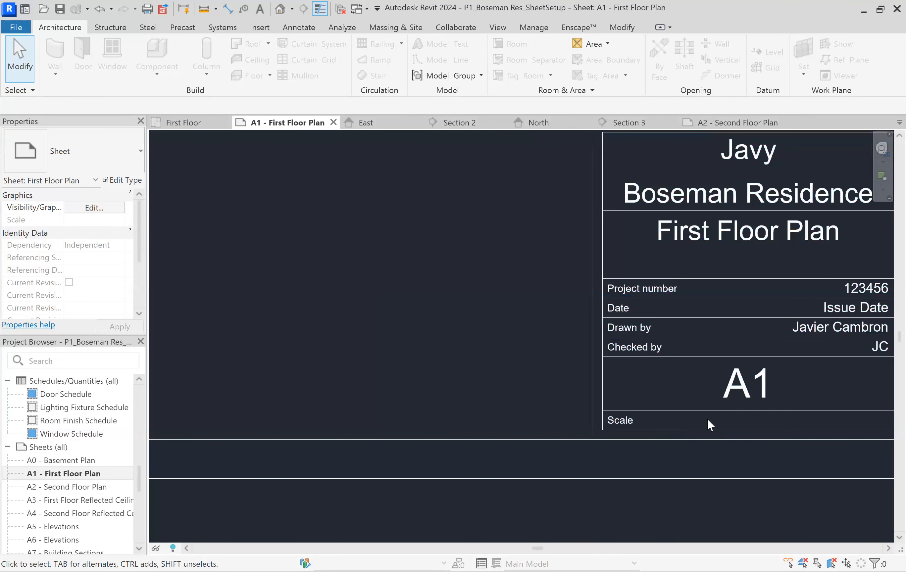
click(657, 422)
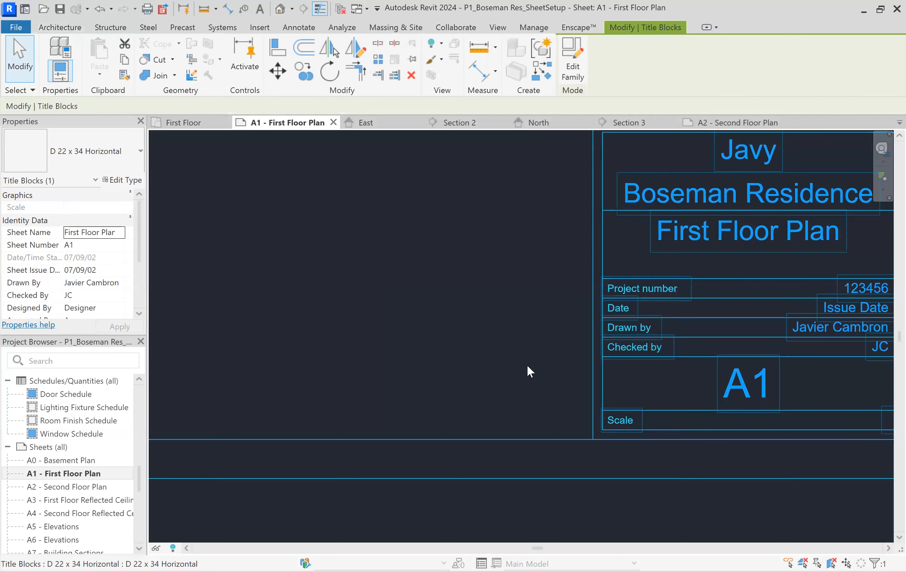
click(510, 360)
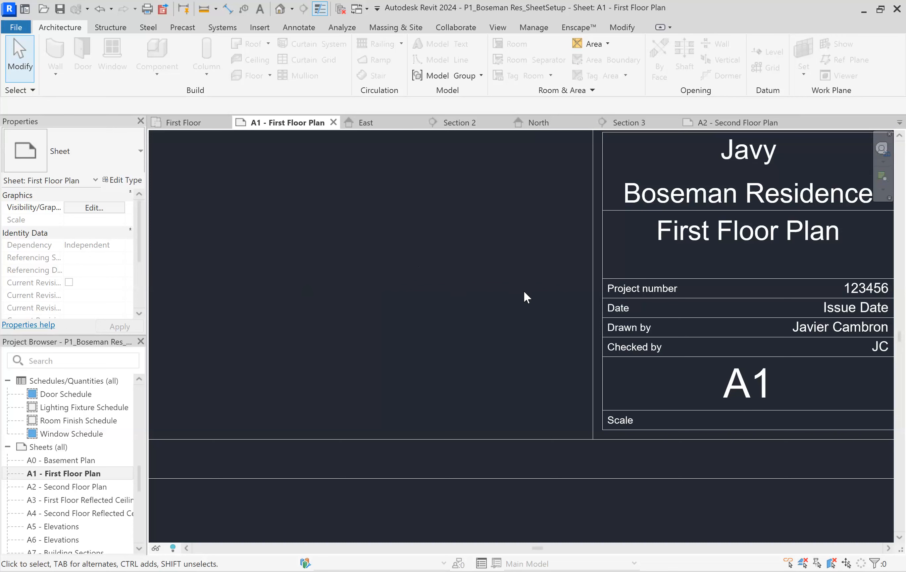
Place the First Floor plan view on the A1 - First Floor Plan sheet, centred in the drawing area beside the title block
scroll(548, 254, down, 6)
scroll(604, 277, down, 5)
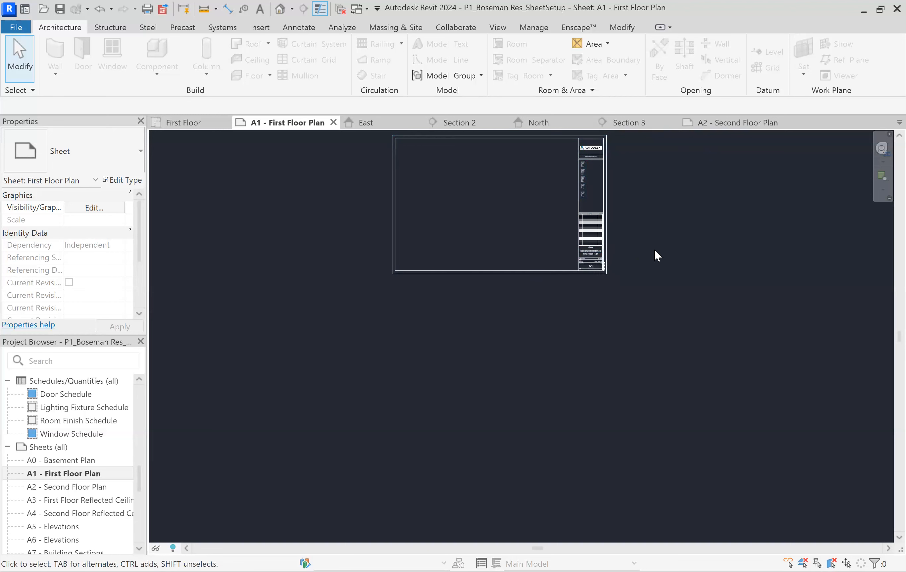
middle_drag(514, 239, 546, 317)
scroll(516, 279, up, 2)
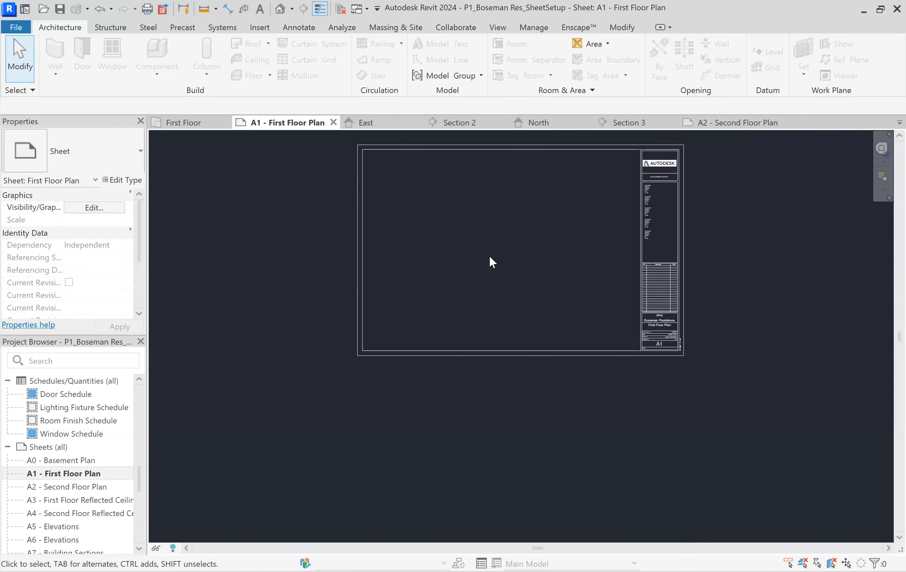
scroll(465, 232, up, 1)
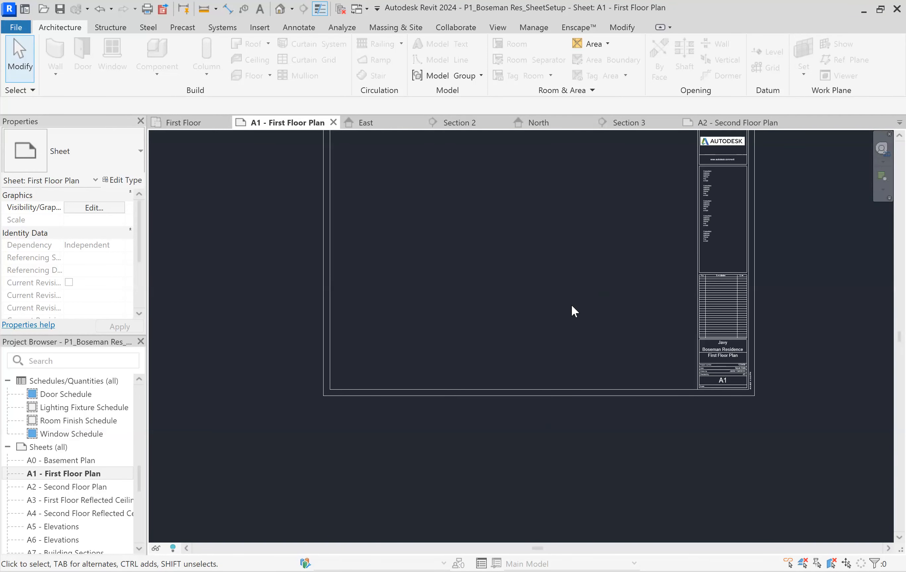
middle_drag(572, 320, 552, 397)
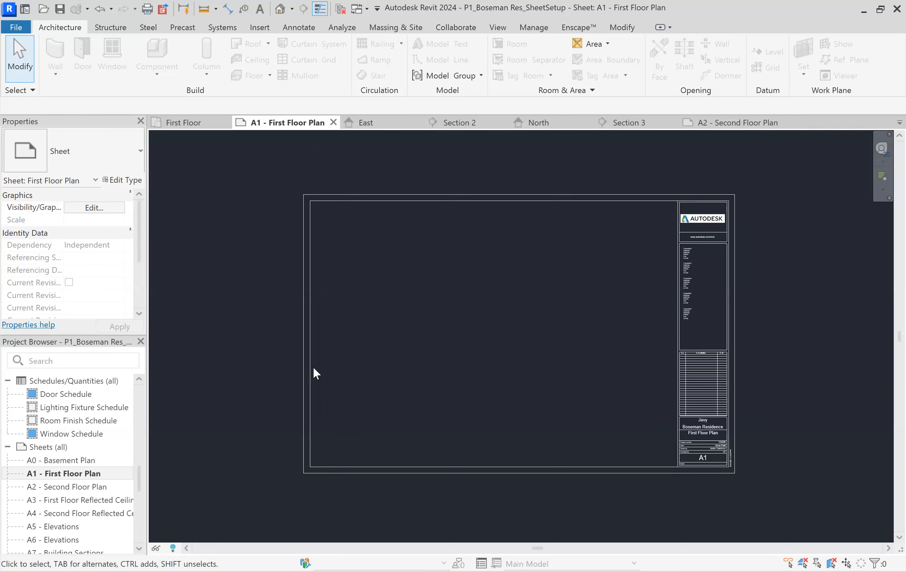
scroll(64, 432, up, 10)
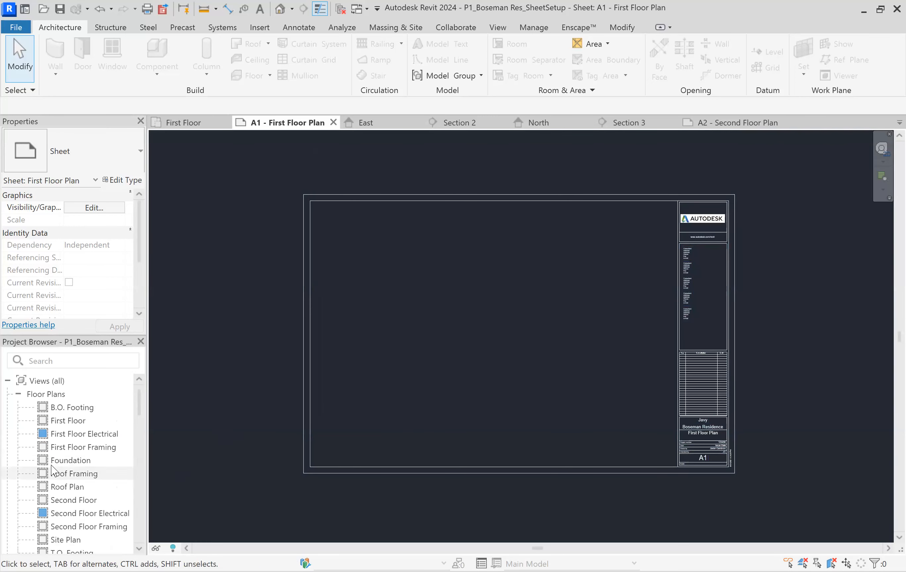
click(65, 421)
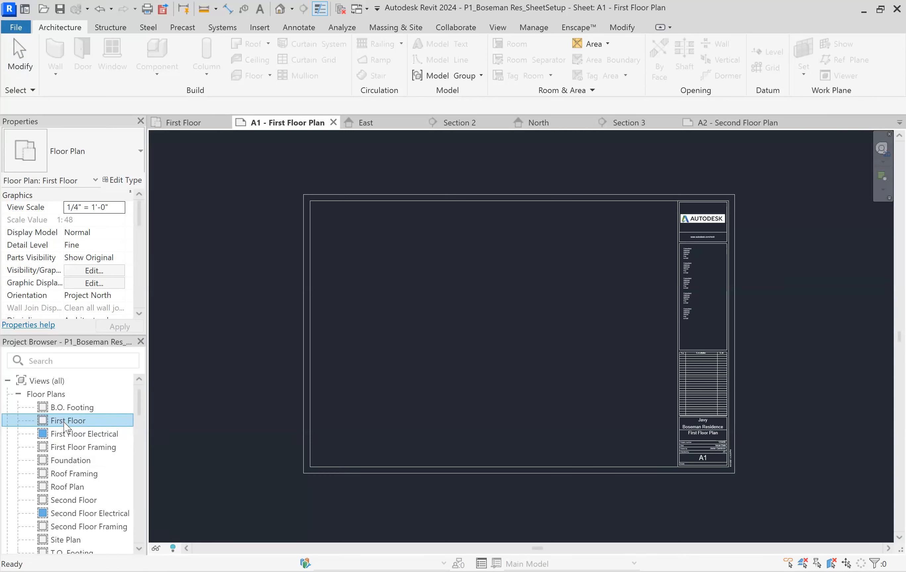
drag(63, 422, 89, 417)
drag(508, 350, 507, 349)
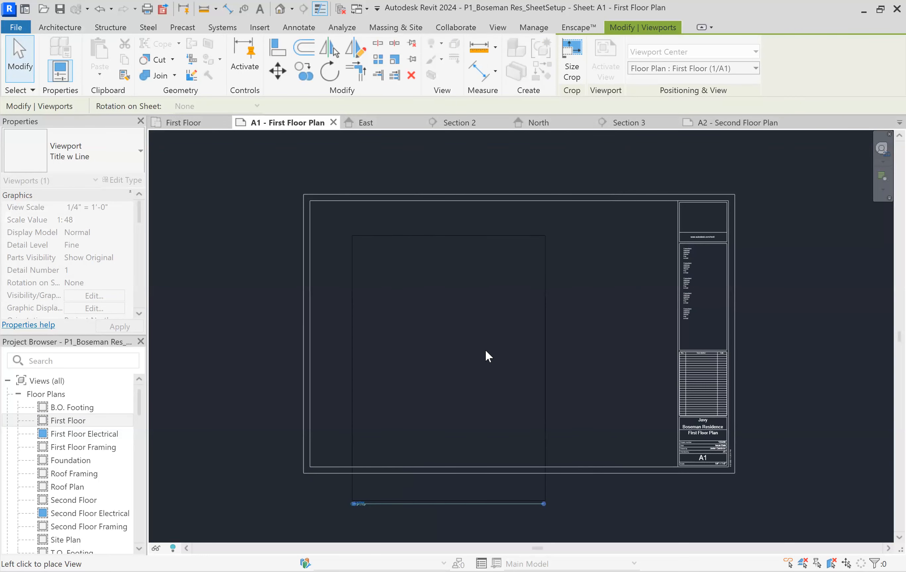
click(510, 335)
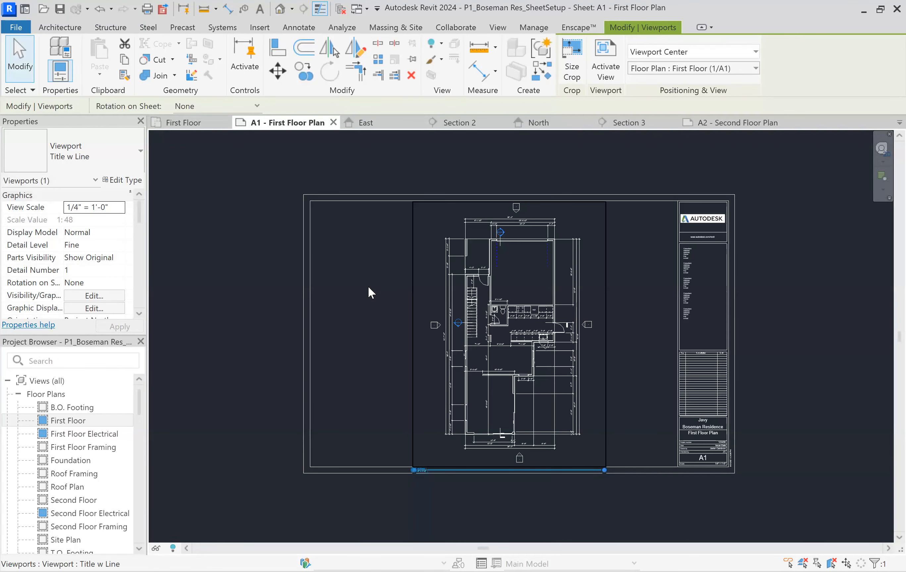
click(339, 289)
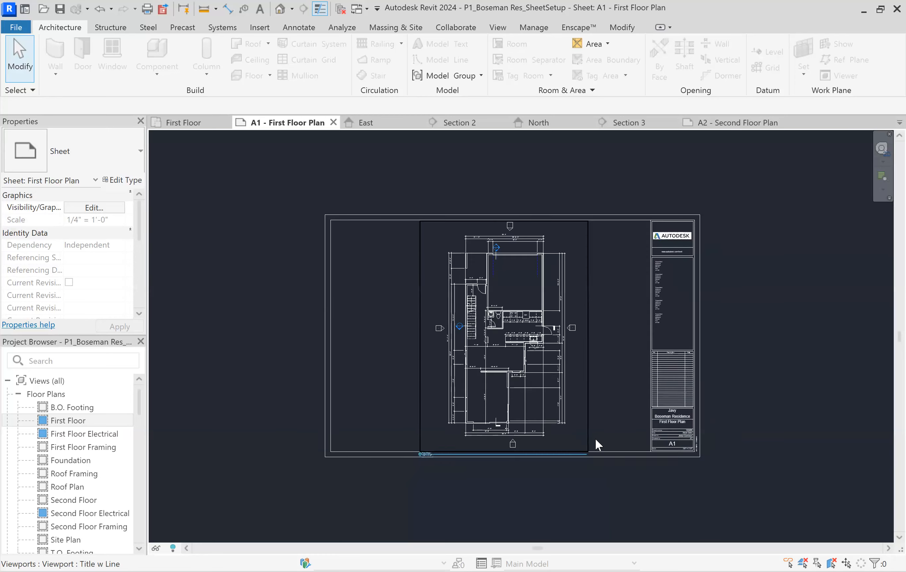
Check the Scale field in the A1 title block against the placed First Floor view
scroll(596, 438, up, 5)
scroll(792, 470, up, 4)
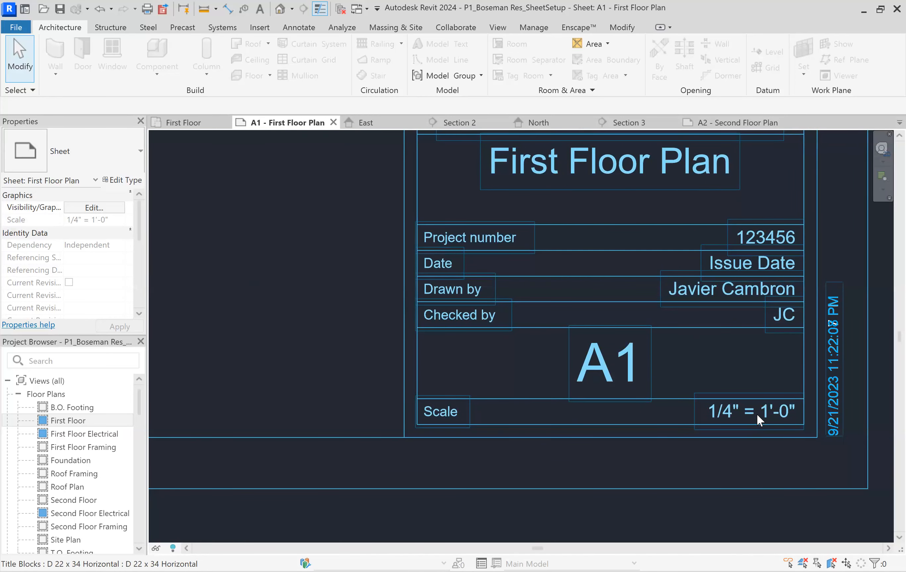
scroll(755, 414, down, 5)
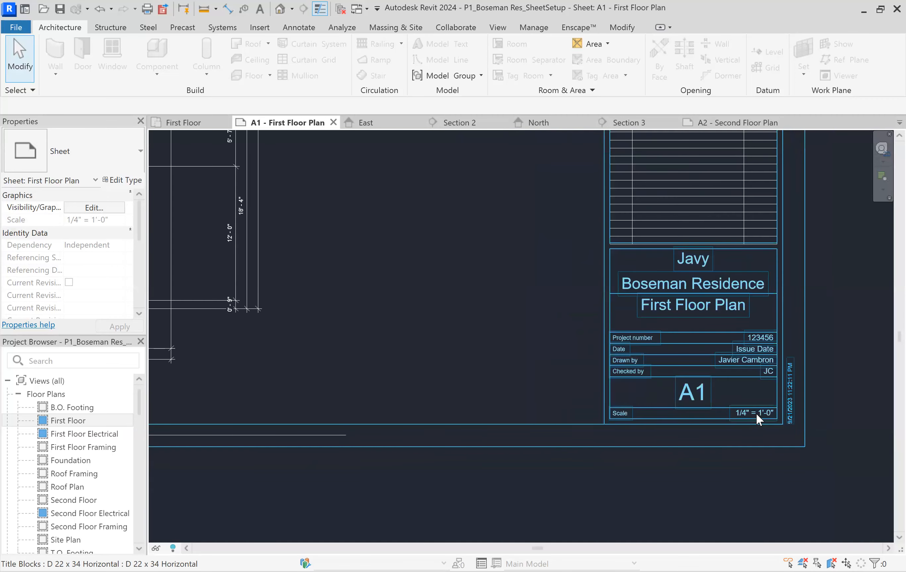
scroll(413, 323, down, 2)
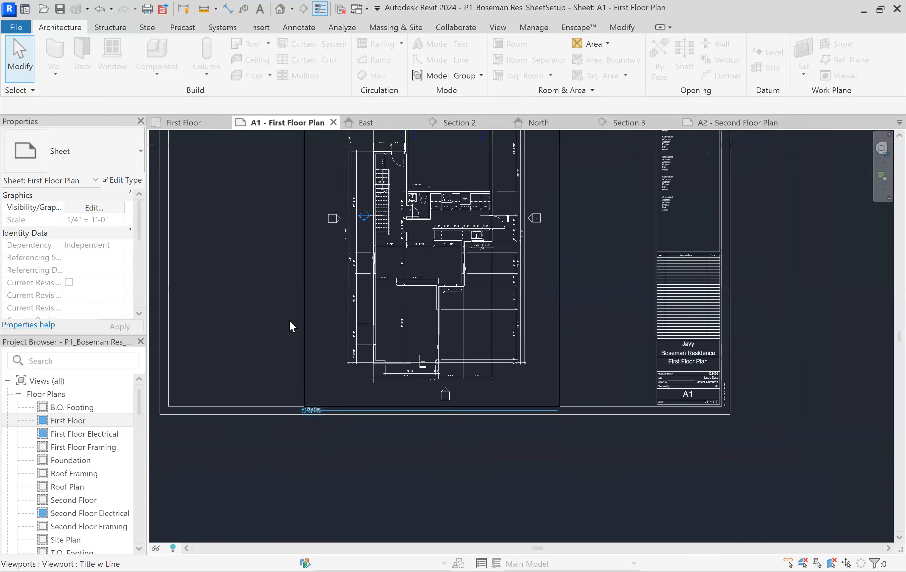
Open the First Floor plan view and set its view scale to 1/8" = 1'-0"
double_click(71, 420)
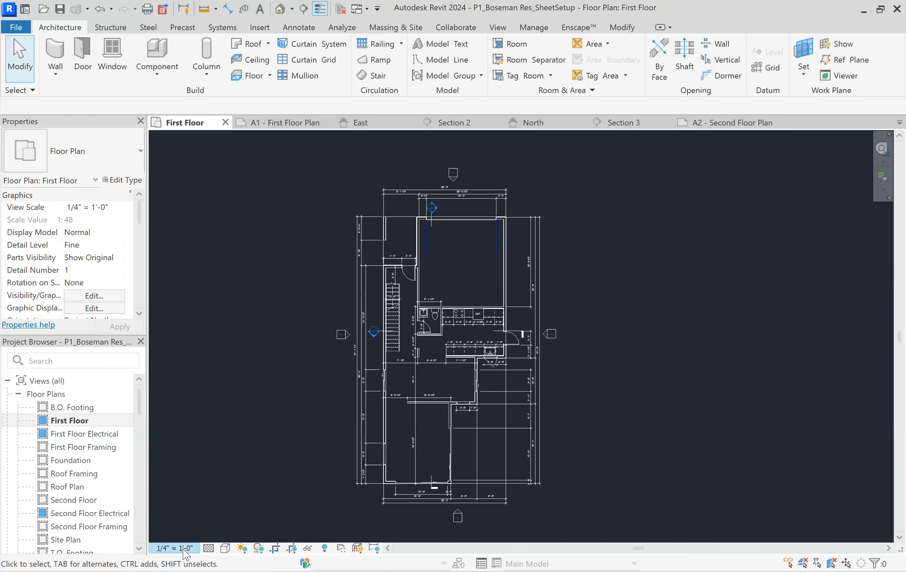
click(191, 548)
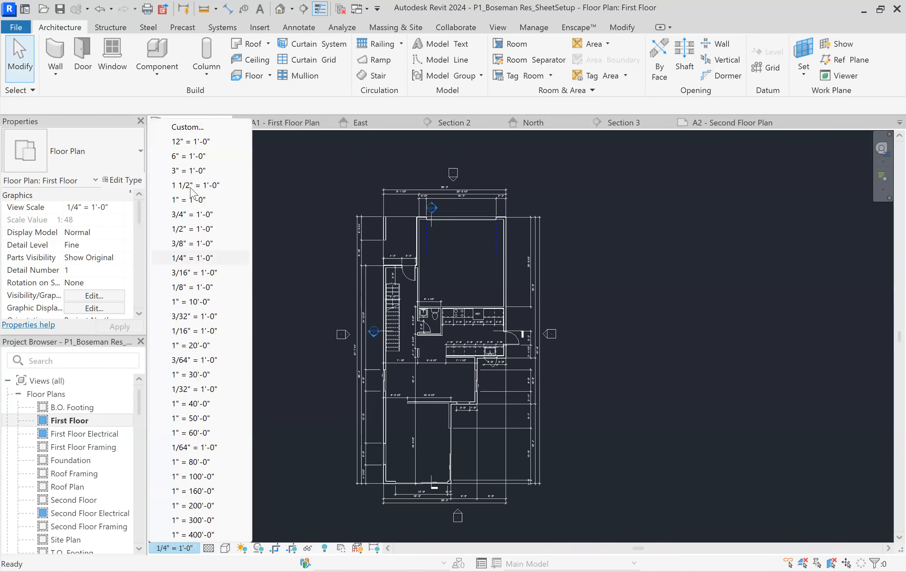
click(205, 288)
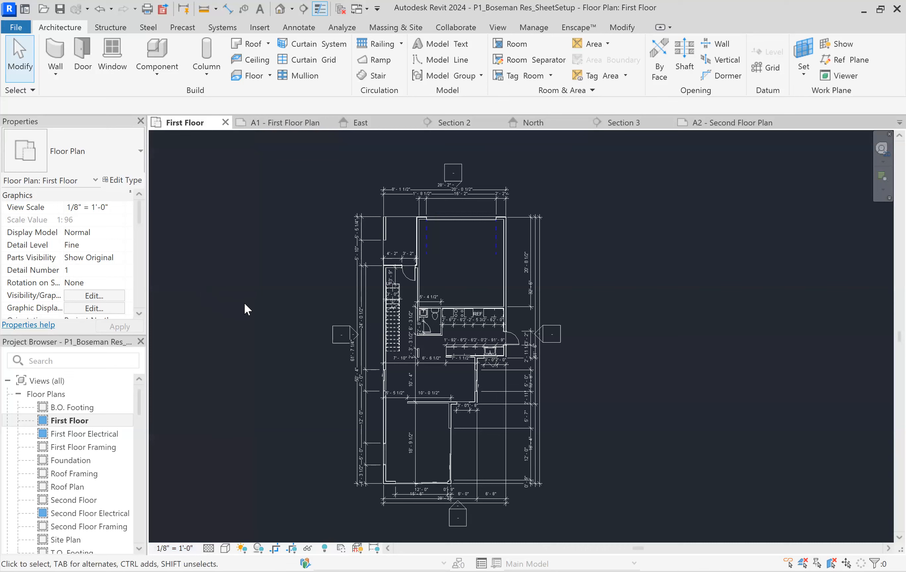
scroll(442, 337, up, 1)
scroll(415, 334, up, 2)
scroll(444, 339, down, 2)
Return to the A1 - First Floor Plan sheet and check how large the rescaled floor plan is on it
scroll(78, 479, down, 10)
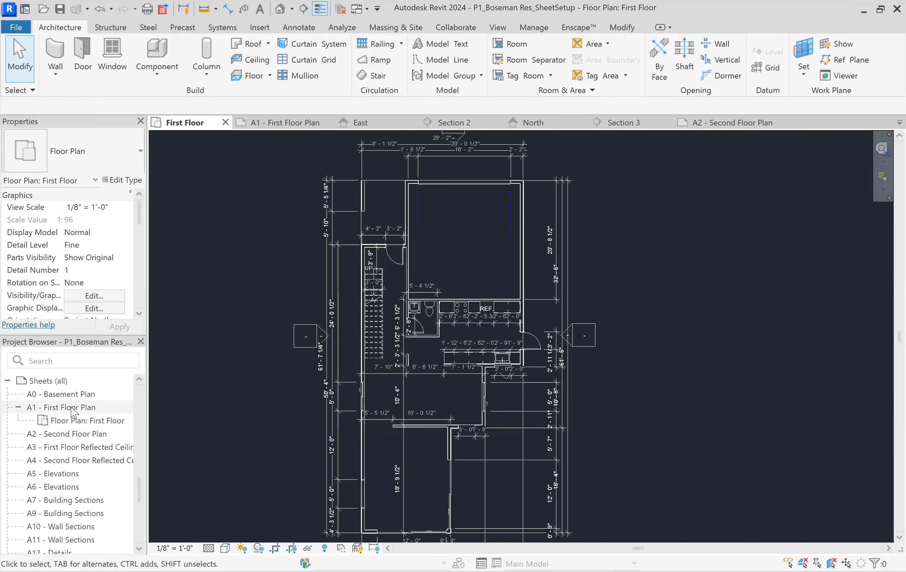
click(71, 408)
double_click(72, 409)
scroll(394, 271, down, 2)
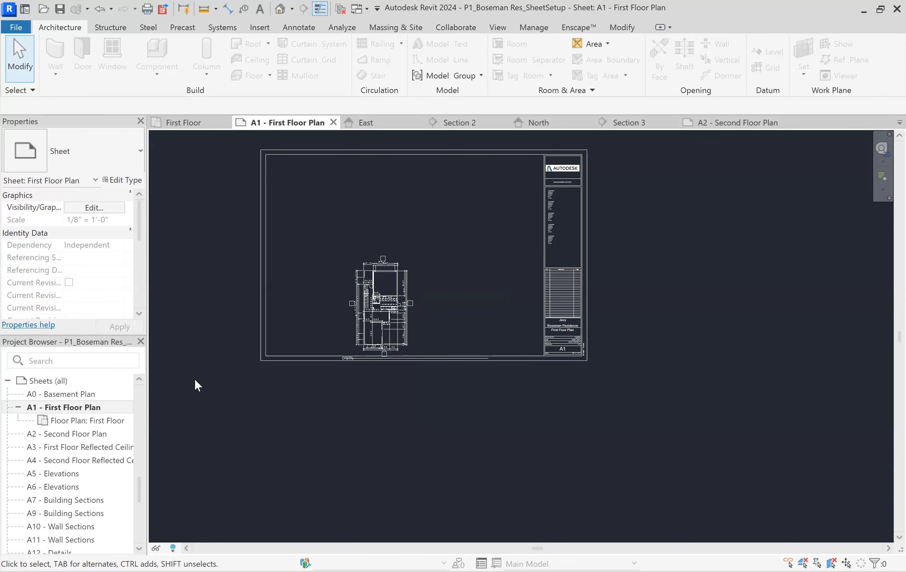
Reopen the First Floor plan view and examine the size and spacing of its dimension text and elevation markers
scroll(74, 413, up, 5)
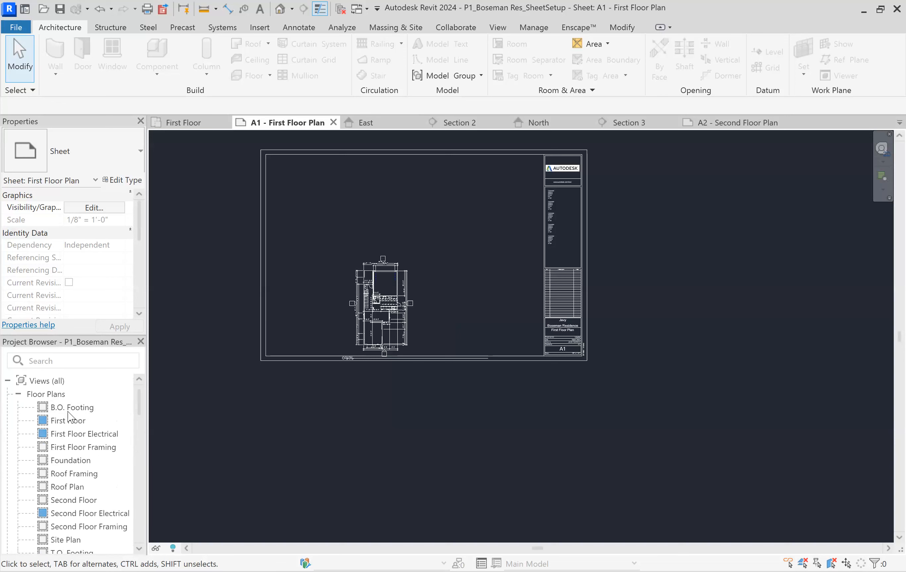
double_click(72, 421)
scroll(309, 230, down, 3)
scroll(414, 174, up, 5)
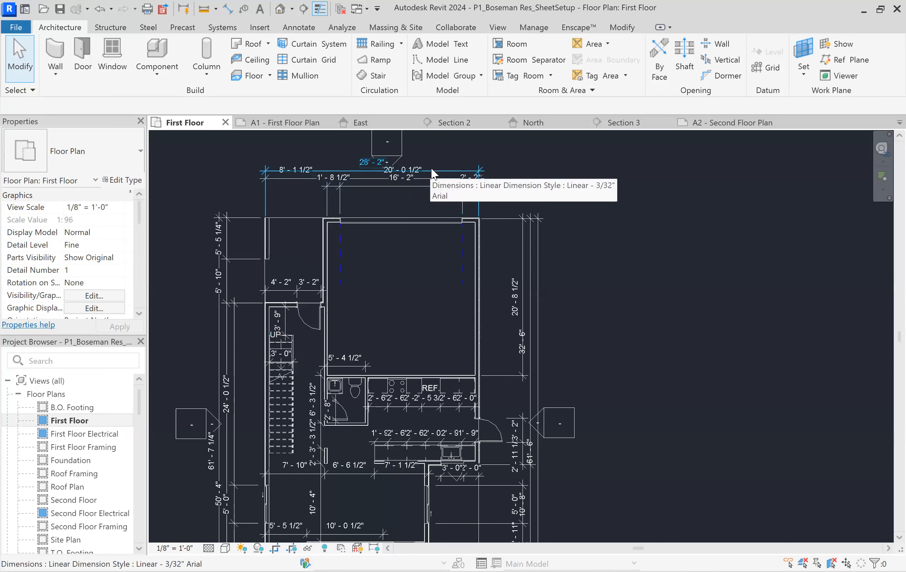
scroll(428, 334, down, 2)
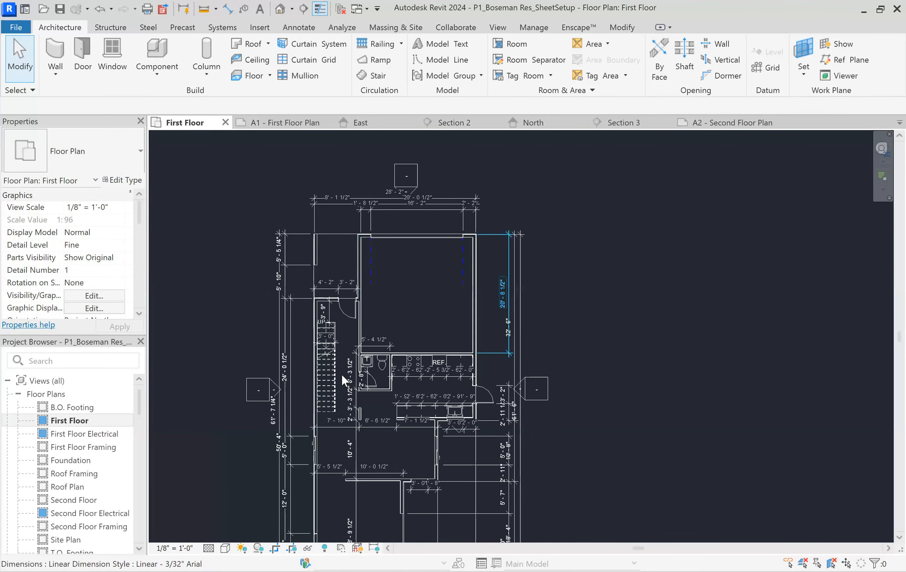
scroll(406, 378, down, 2)
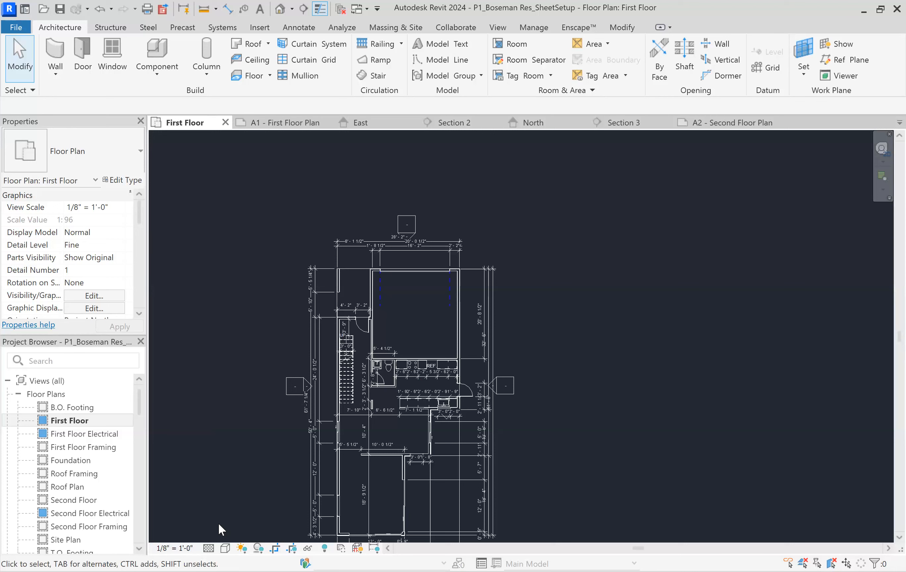
scroll(259, 374, down, 1)
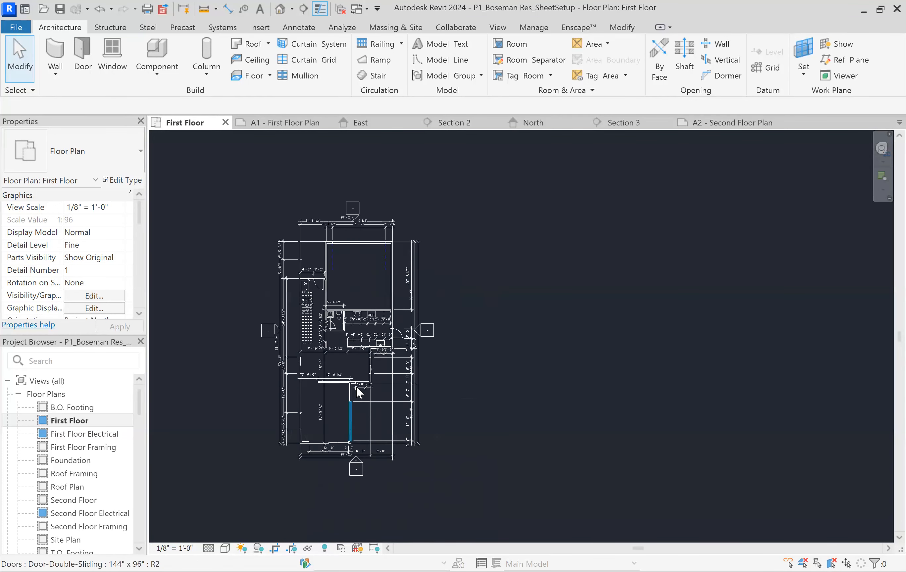
scroll(356, 385, up, 1)
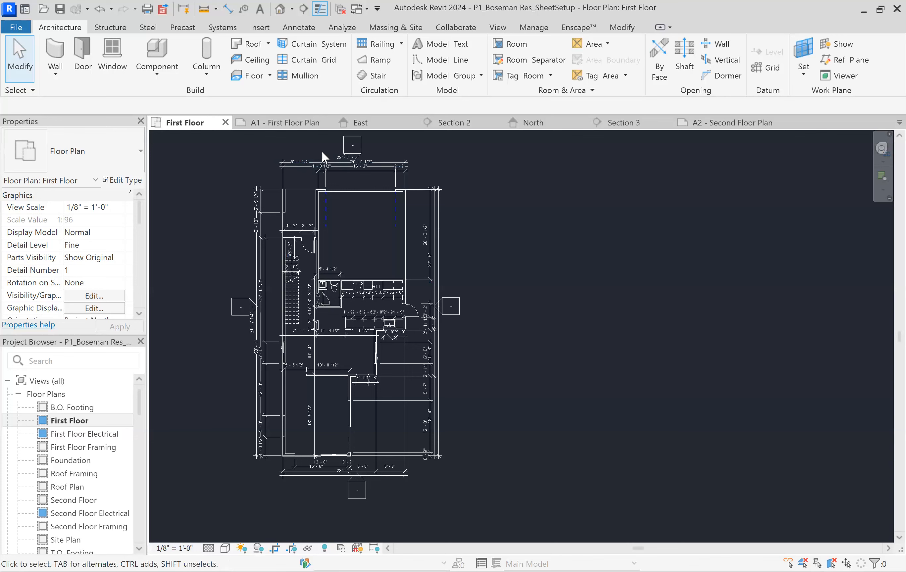
scroll(321, 150, up, 3)
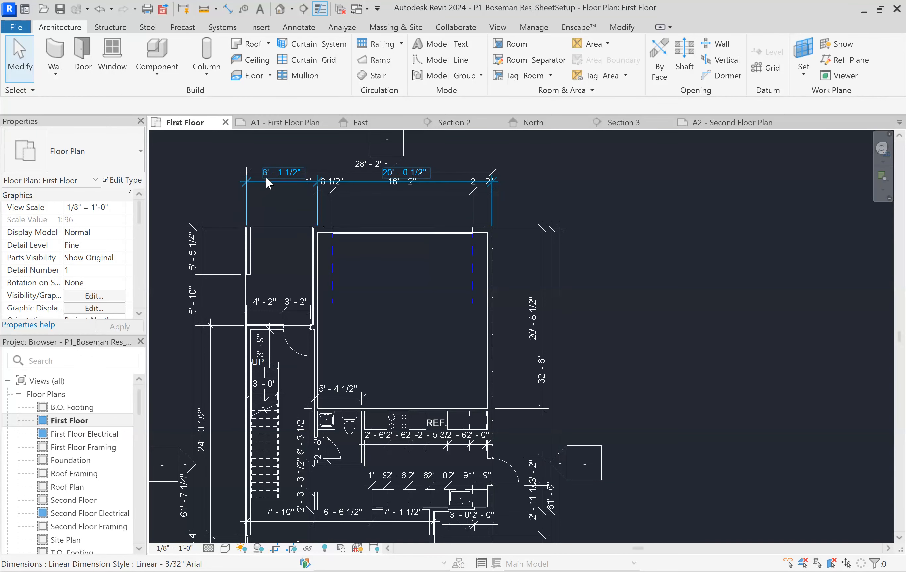
Examine the type parameters of the Linear - 3/32" Arial style on the plan's overall width dimension, then close them without editing
click(360, 165)
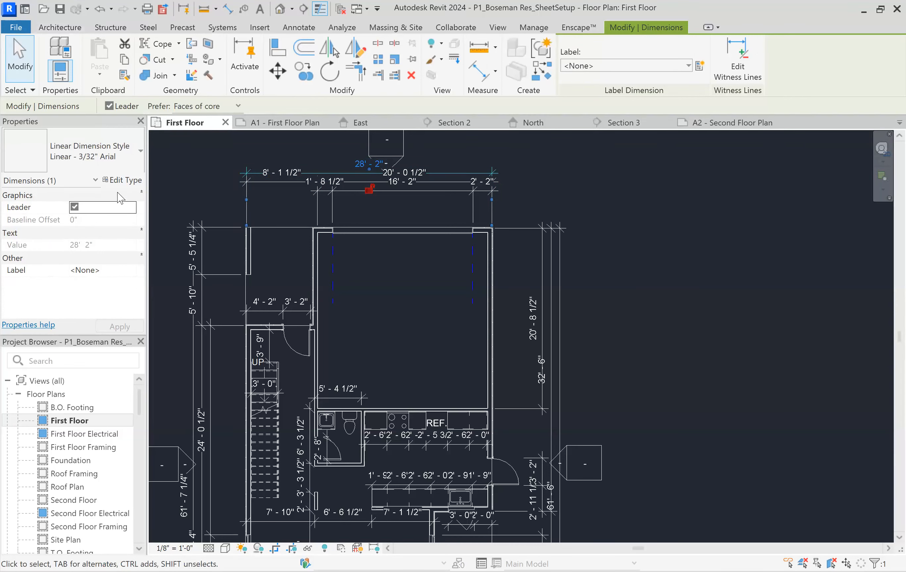
click(122, 180)
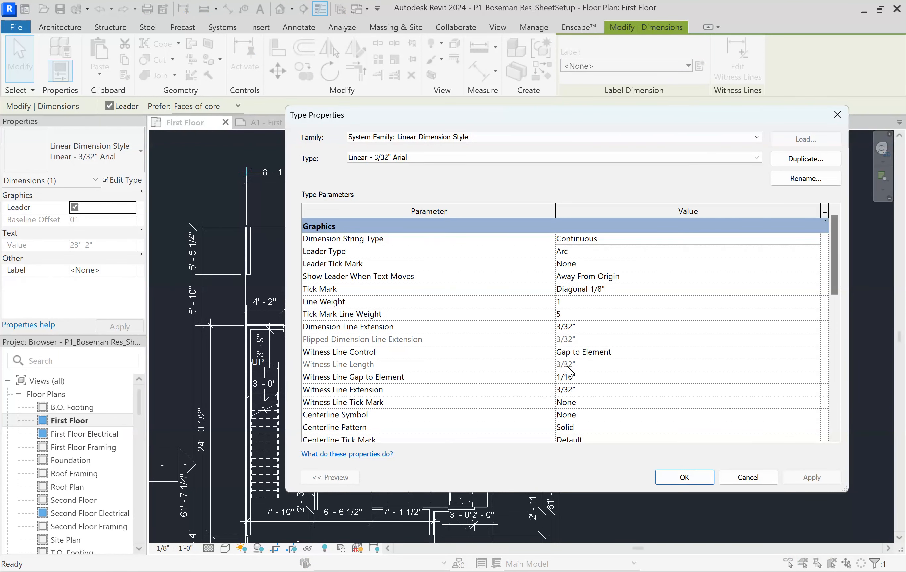
scroll(568, 370, down, 5)
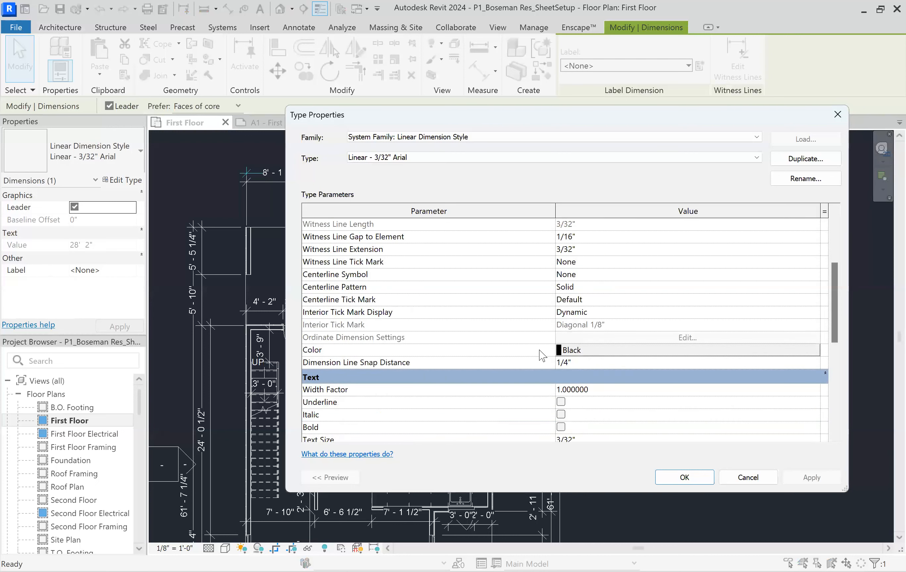
scroll(542, 355, down, 3)
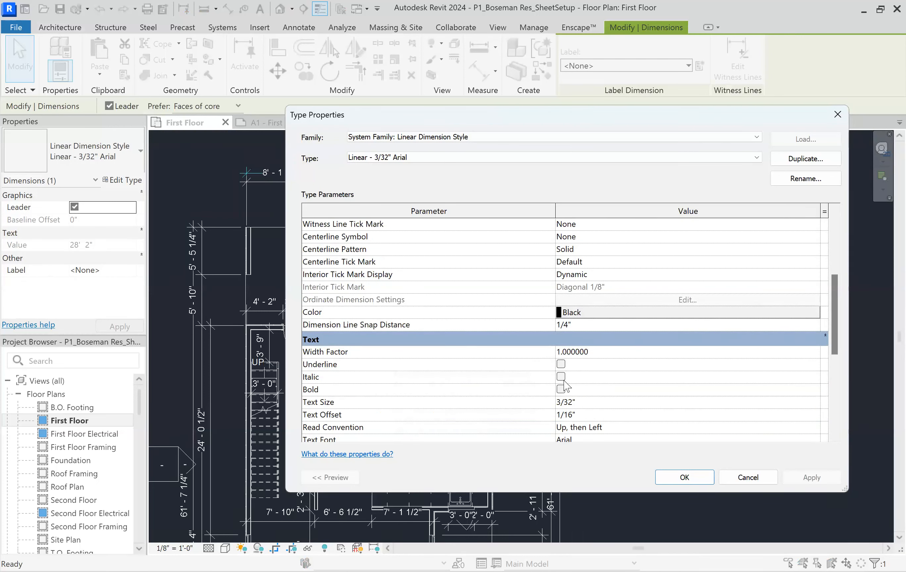
scroll(569, 408, down, 6)
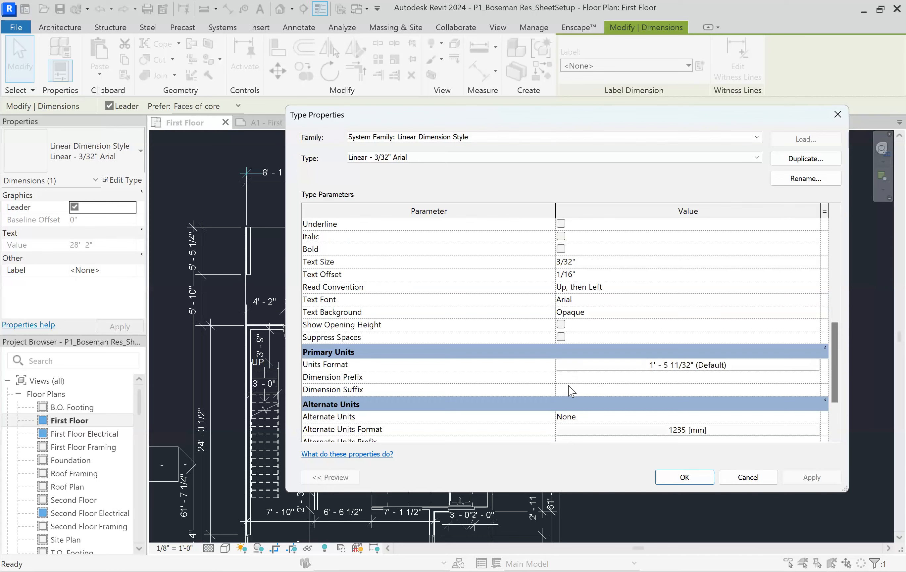
scroll(572, 330, down, 1)
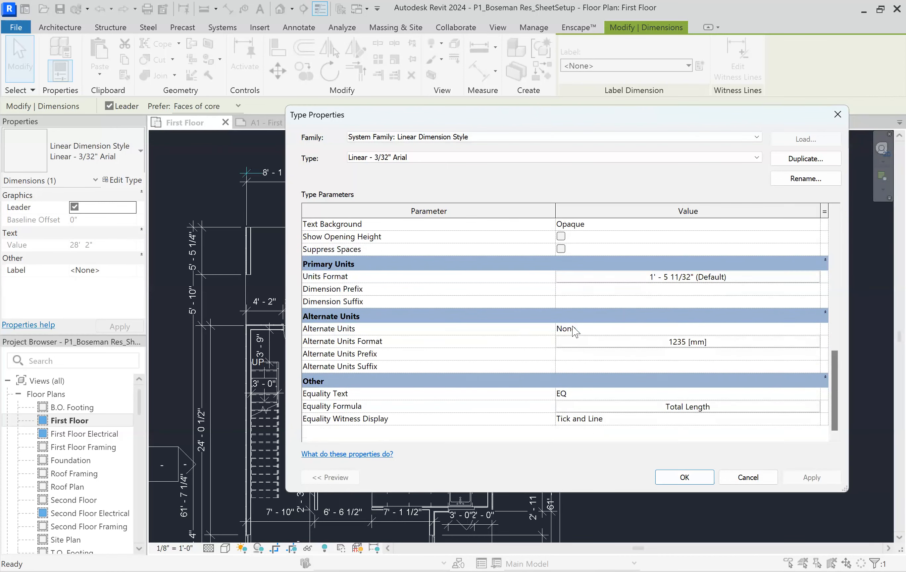
scroll(575, 331, up, 8)
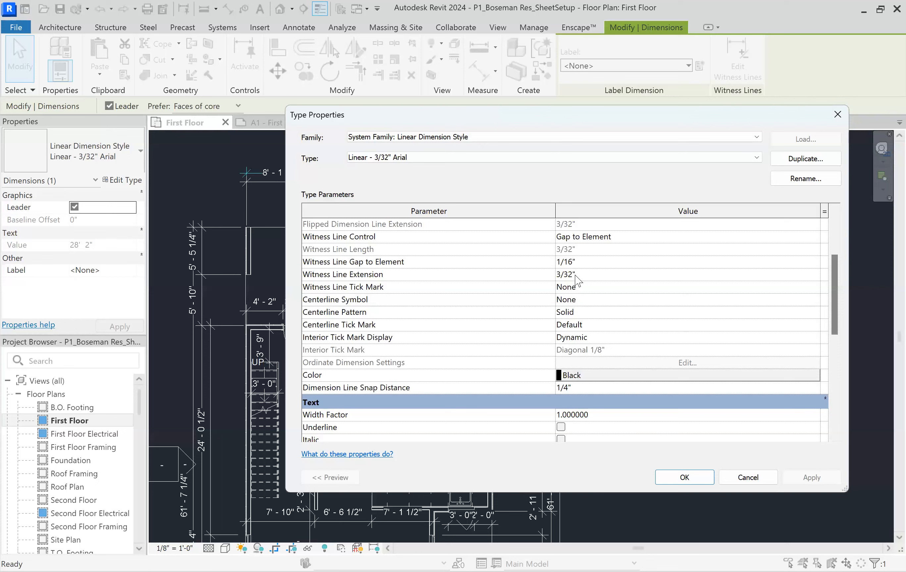
scroll(577, 281, up, 1)
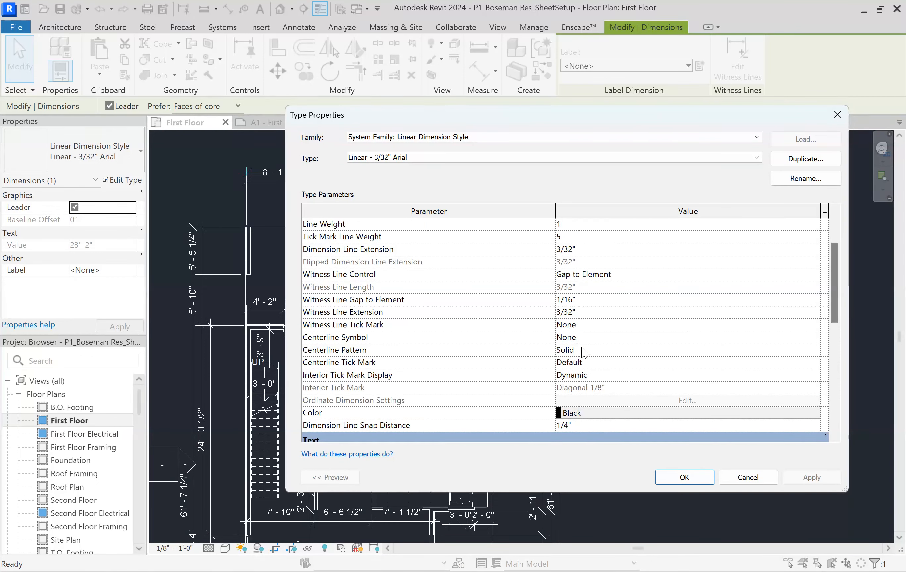
scroll(580, 344, up, 1)
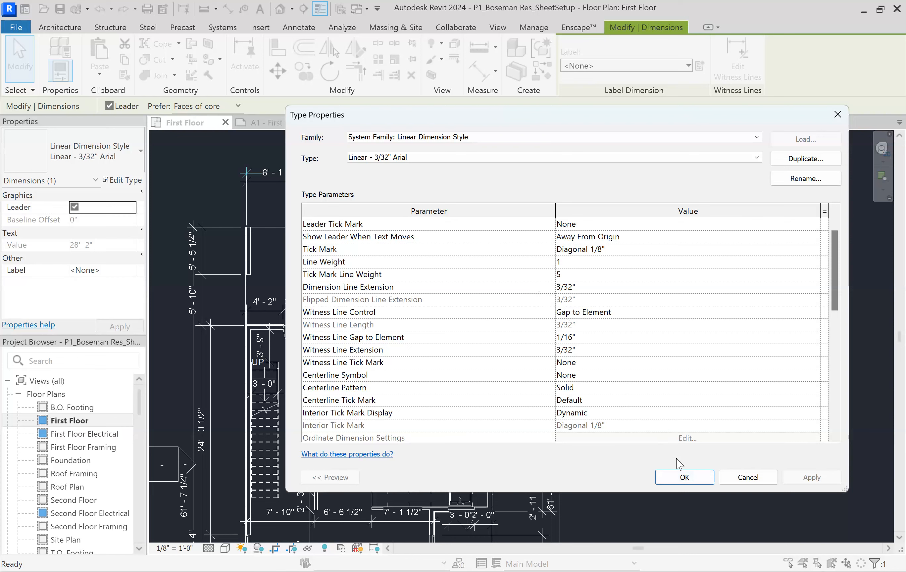
scroll(630, 291, up, 3)
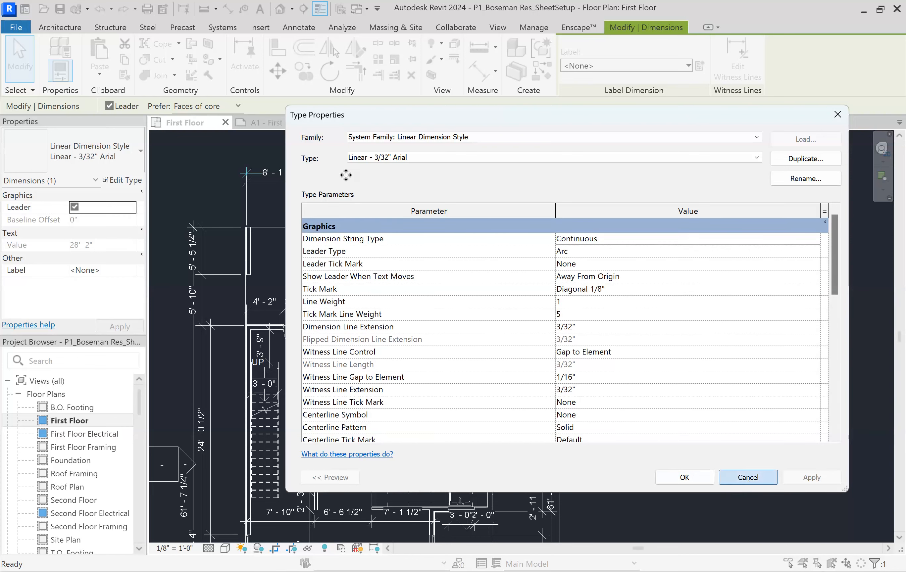
key(Escape)
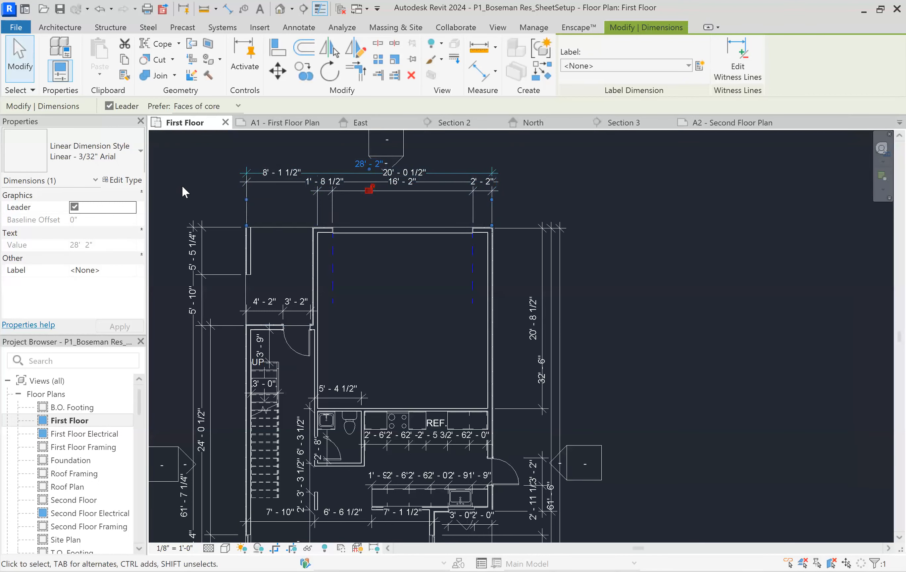
Set the First Floor plan's view scale to 1/4" = 1'-0" and check the resulting dimension text and marker sizes
click(174, 548)
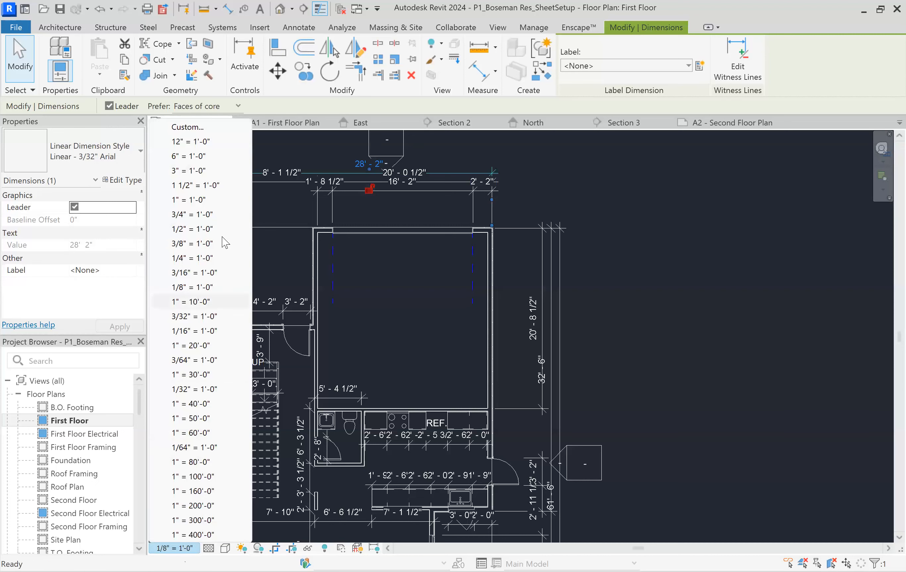
click(192, 260)
click(192, 261)
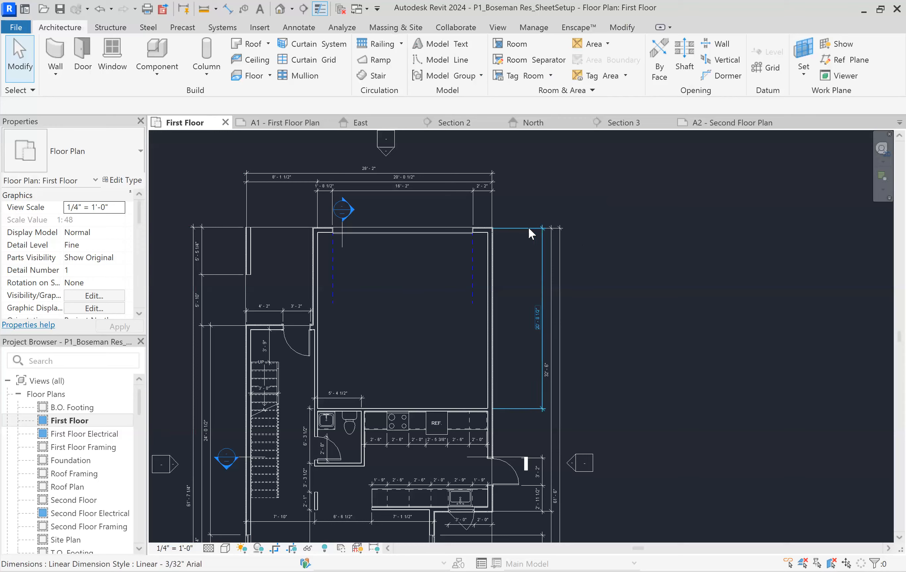
scroll(536, 230, down, 5)
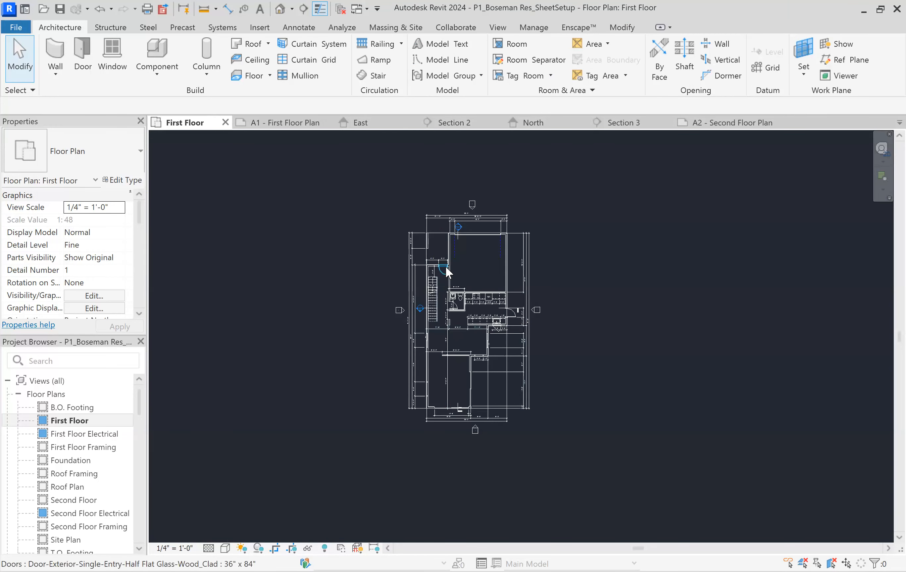
scroll(444, 267, up, 1)
scroll(371, 289, down, 1)
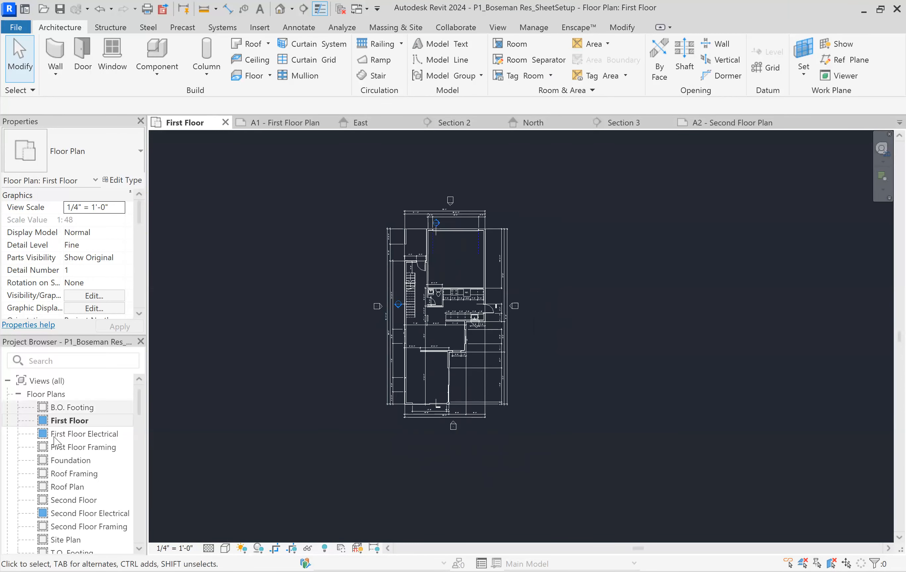
Return to the A1 - First Floor Plan sheet and examine how the rescaled floor plan fits inside the border
scroll(45, 432, down, 10)
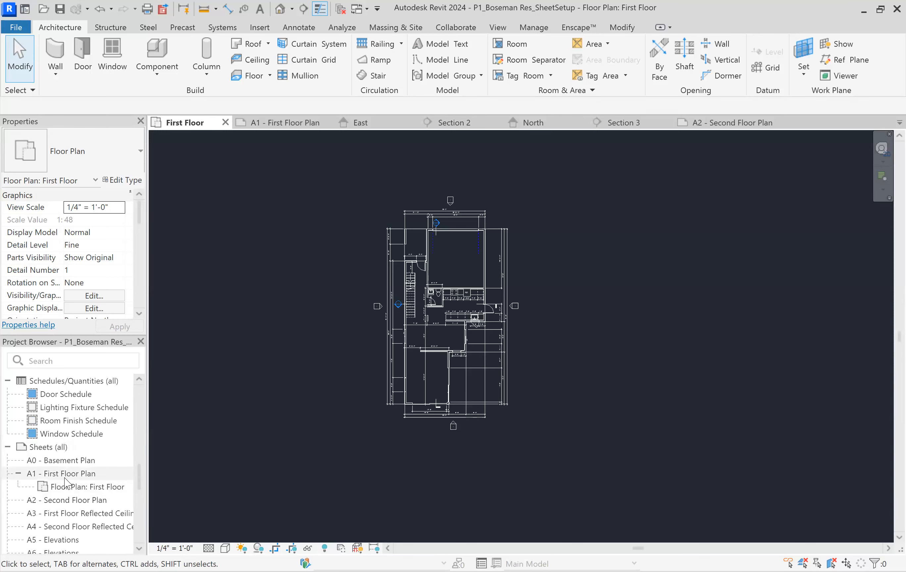
double_click(65, 477)
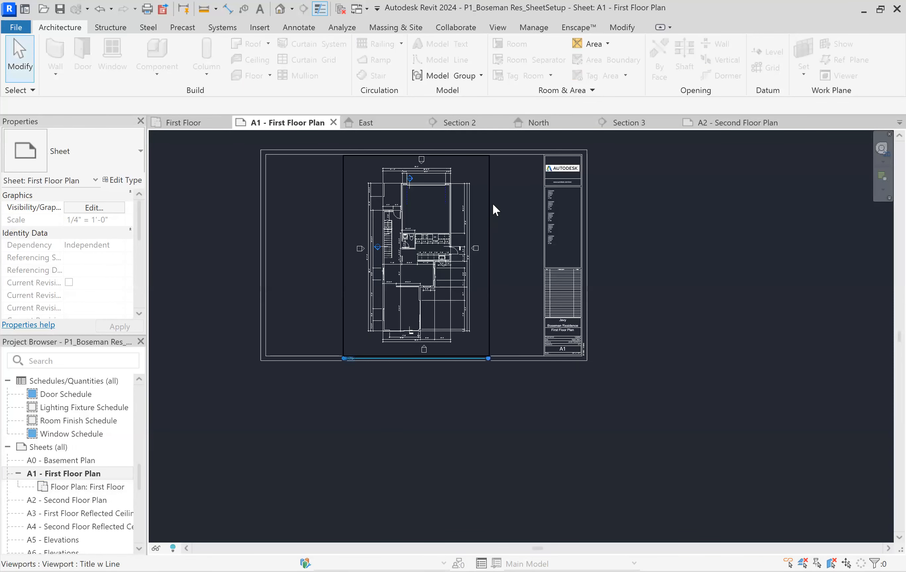
click(493, 204)
click(510, 199)
scroll(511, 199, up, 2)
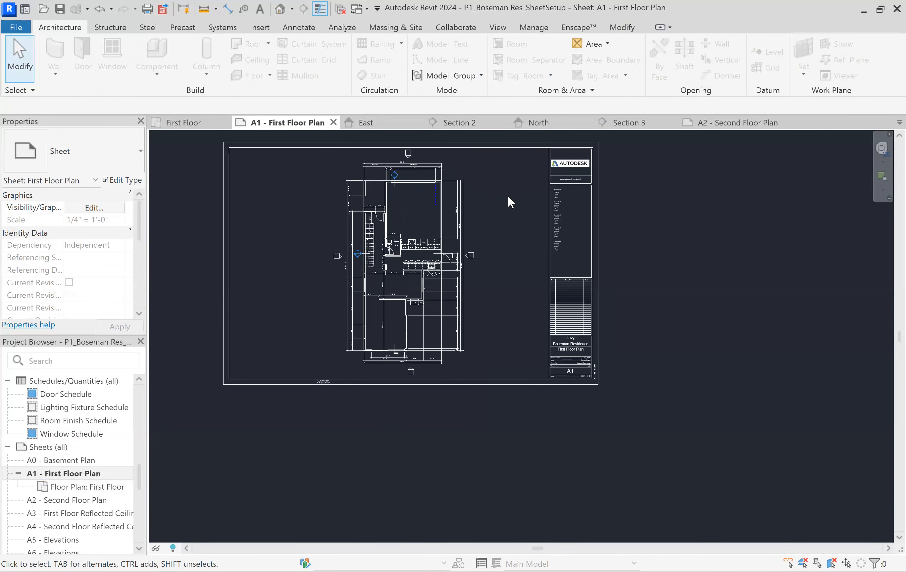
scroll(507, 196, up, 1)
middle_drag(586, 237, 664, 274)
scroll(458, 183, up, 1)
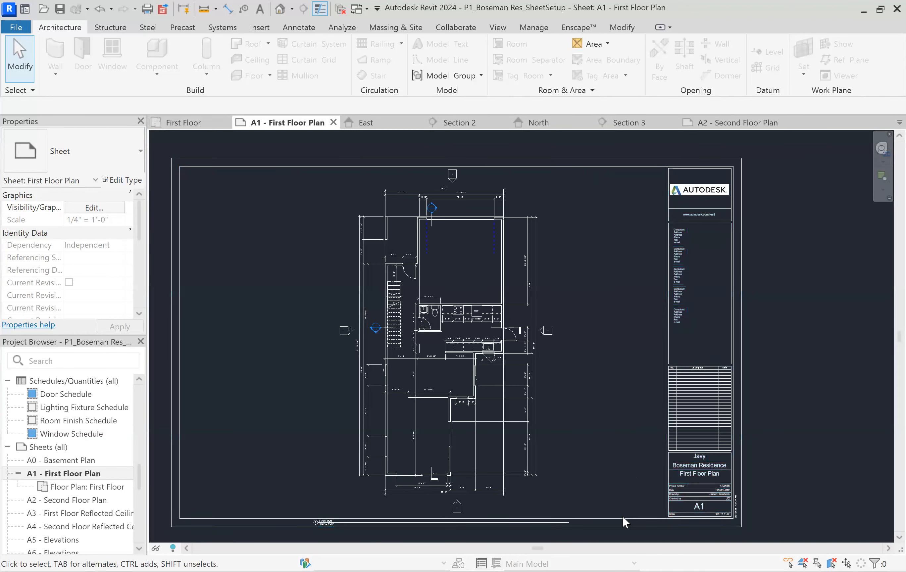
click(478, 257)
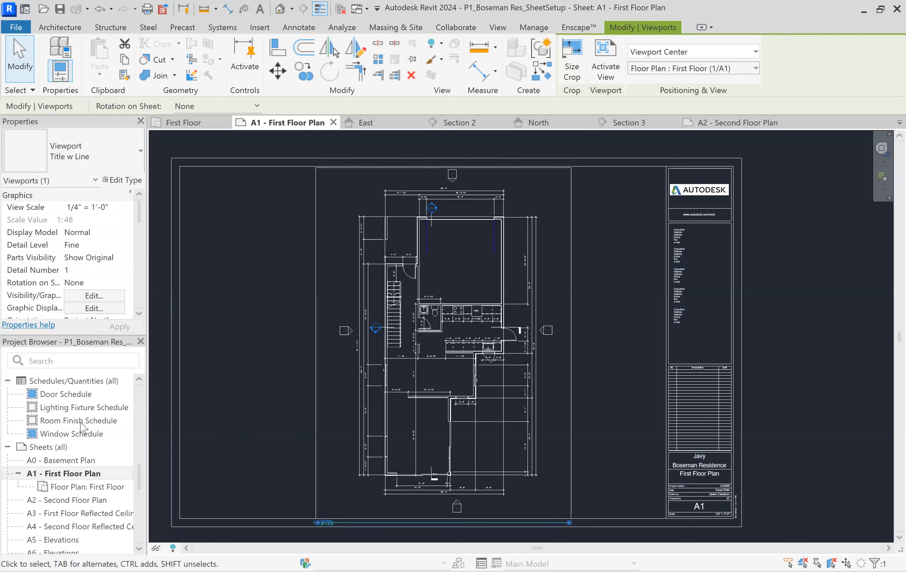
scroll(81, 431, up, 7)
scroll(71, 434, down, 8)
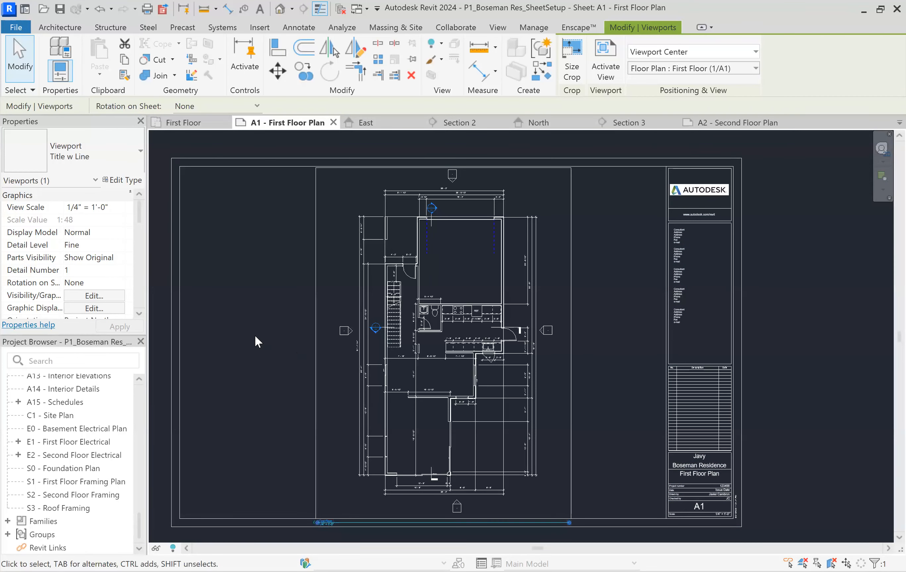
scroll(254, 334, down, 1)
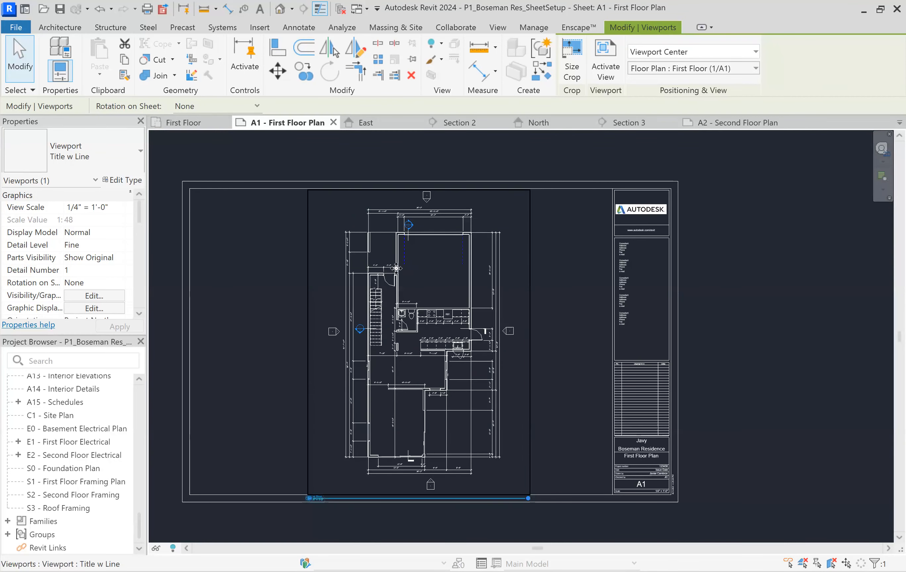
Activate the First Floor view on the sheet, shift the north elevation marker slightly right and closer to the plan, and deactivate the view
double_click(418, 267)
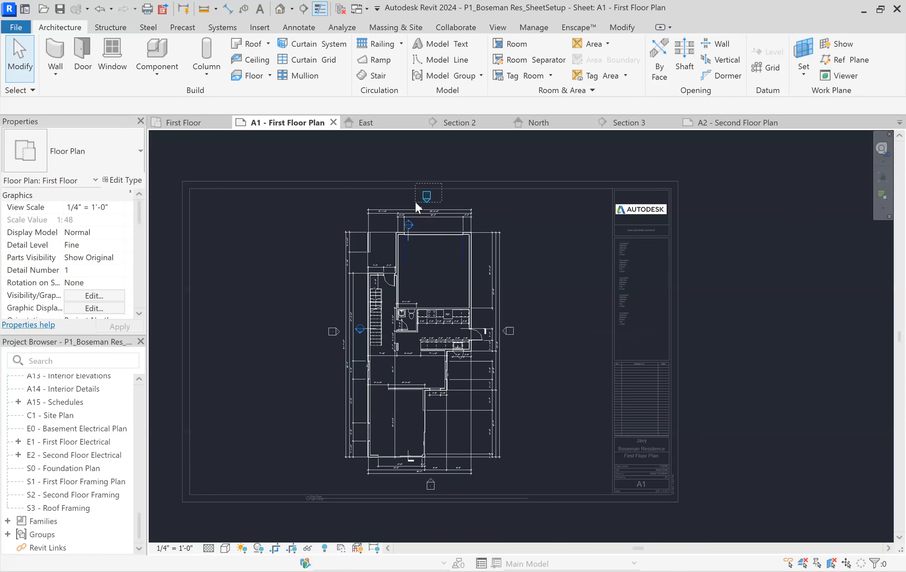
click(426, 197)
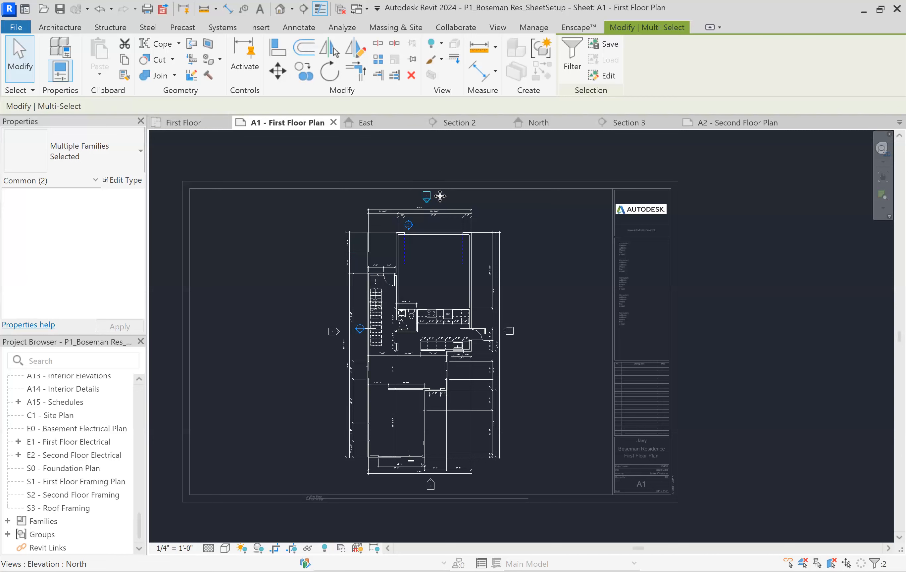
click(428, 198)
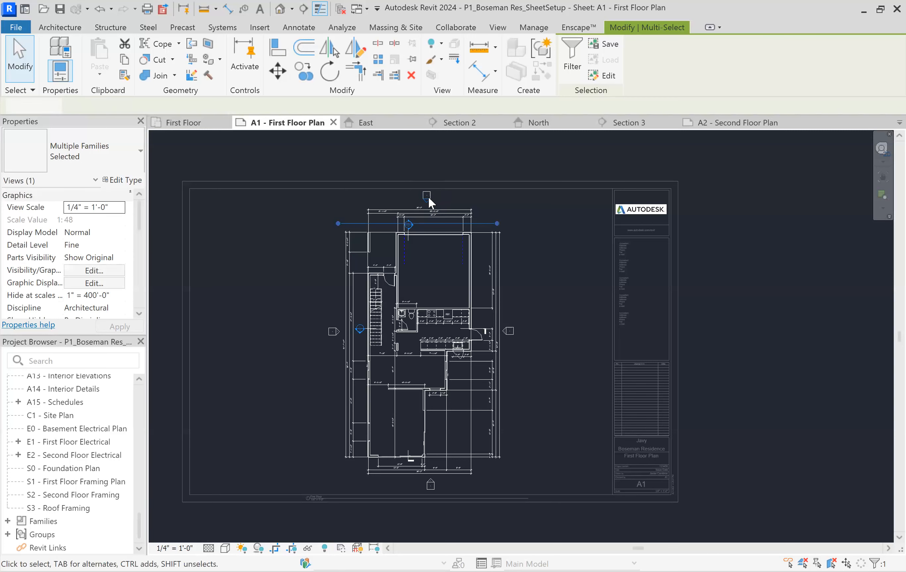
click(450, 193)
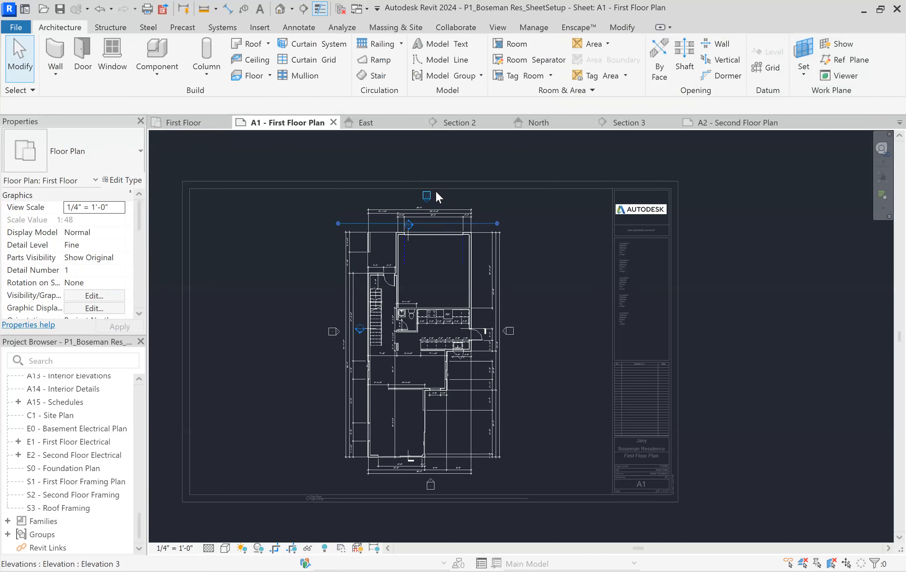
click(427, 197)
scroll(433, 194, up, 3)
click(453, 188)
mouse_move(454, 188)
mouse_down()
mouse_move(393, 208)
mouse_move(469, 217)
mouse_move(454, 210)
mouse_up()
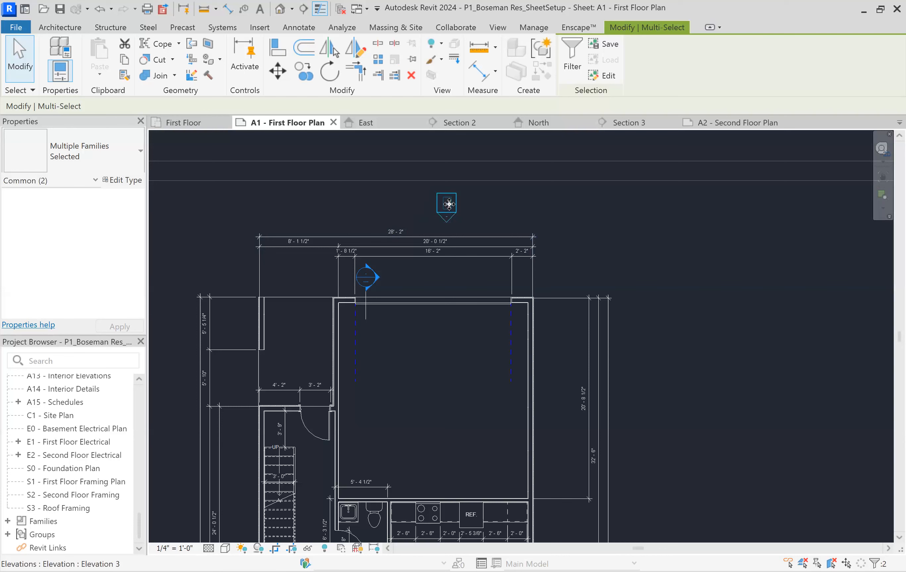
scroll(470, 199, down, 5)
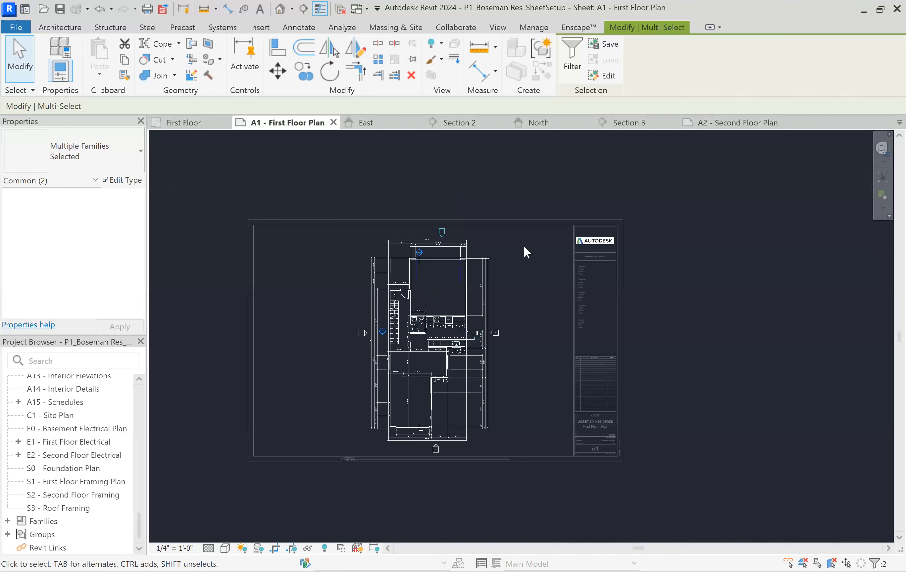
click(499, 208)
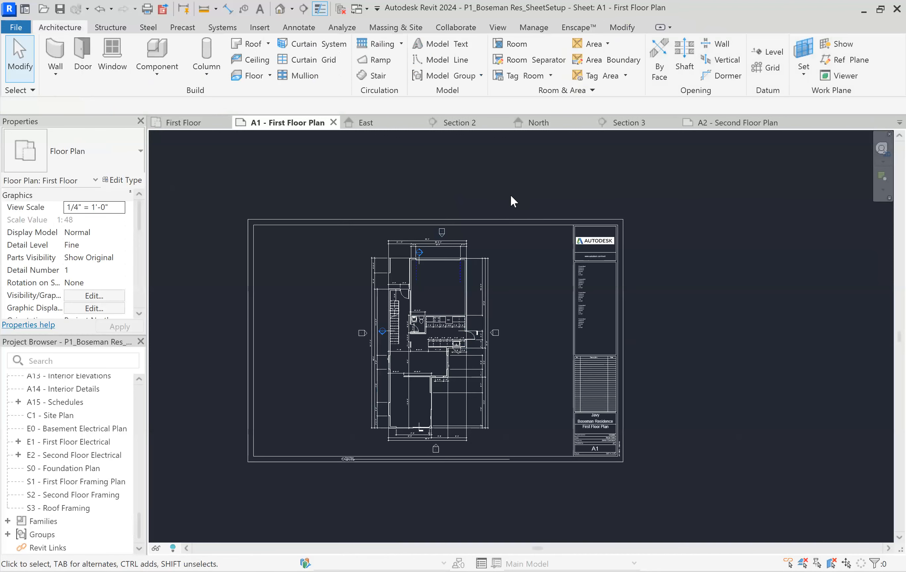
Open the First Floor plan view to check the moved north elevation marker there and return to the A1 - First Floor Plan sheet
scroll(95, 424, up, 5)
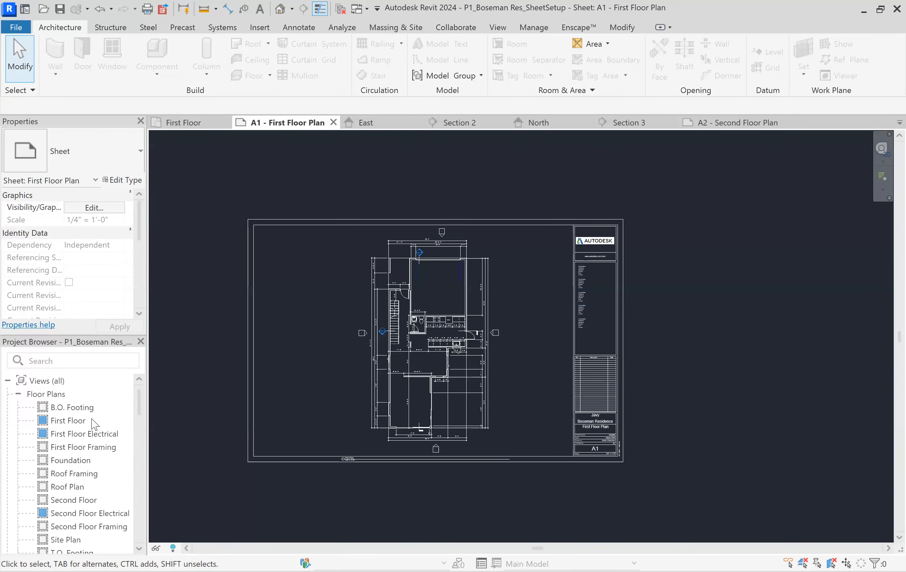
double_click(84, 421)
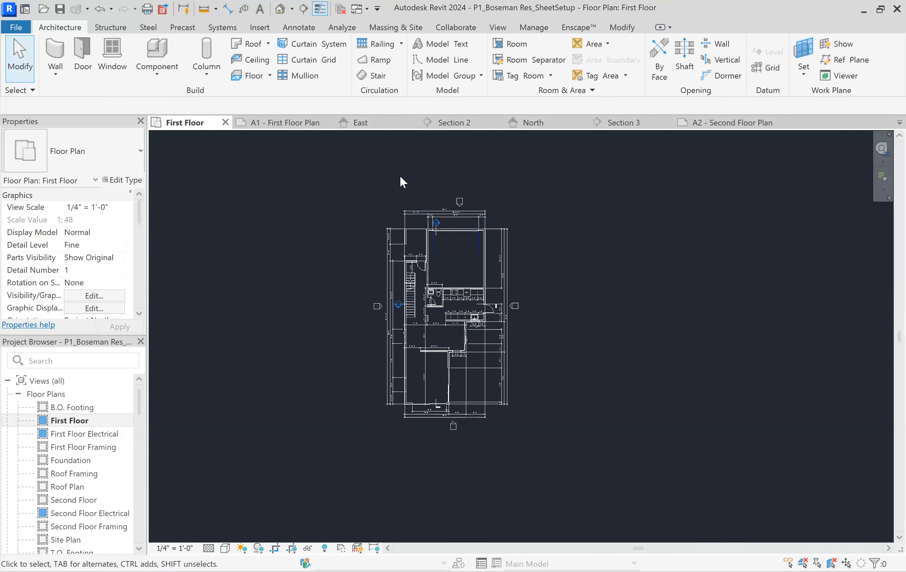
scroll(60, 461, down, 10)
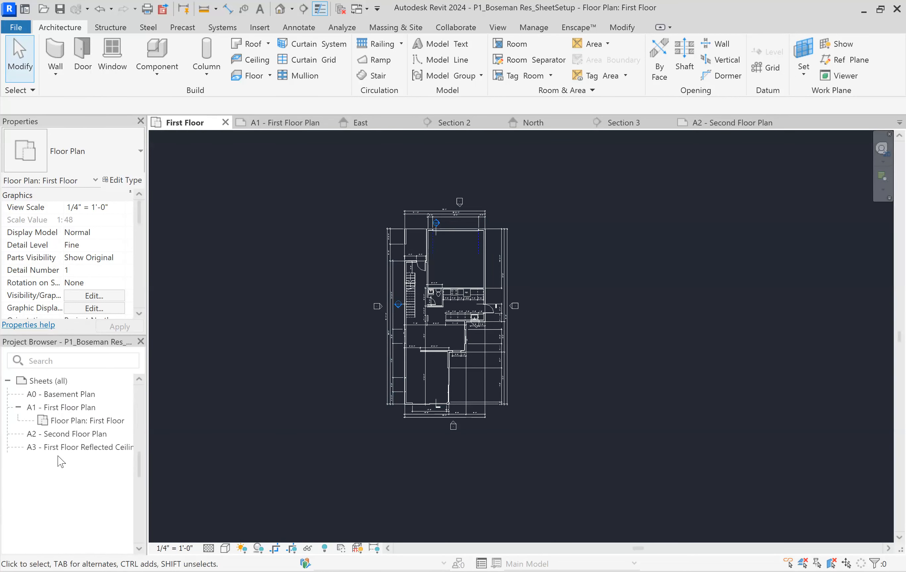
scroll(60, 473, up, 3)
scroll(62, 470, down, 3)
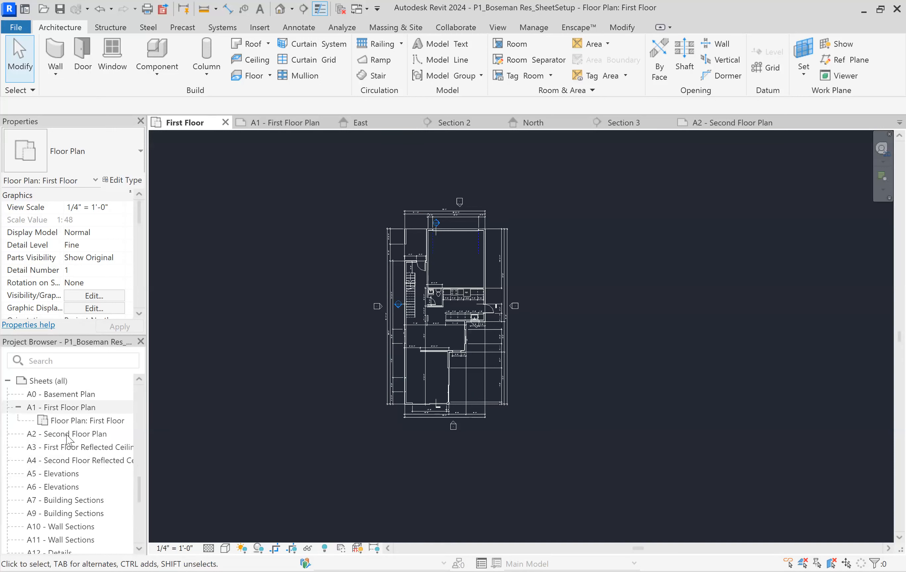
double_click(68, 408)
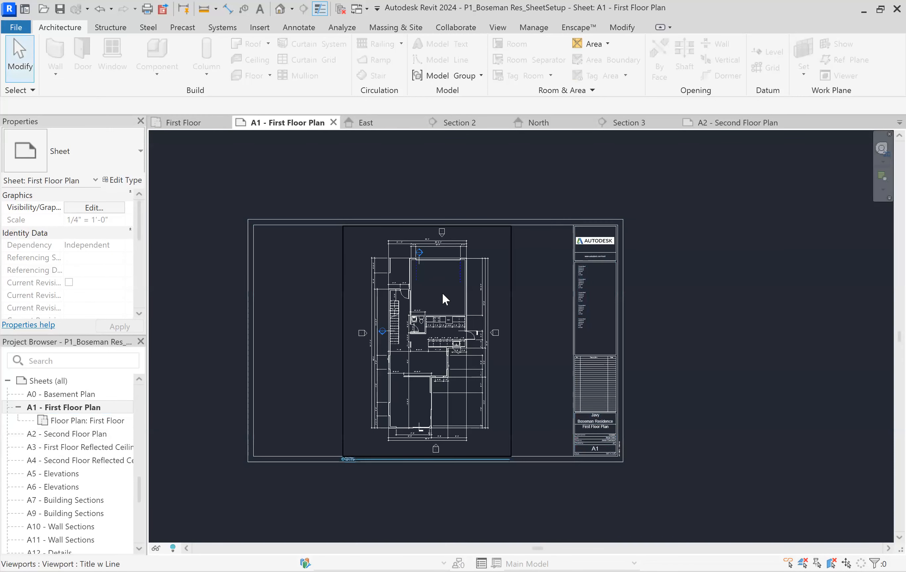
Activate the First Floor view on the sheet and deactivate it again without editing anything
double_click(444, 304)
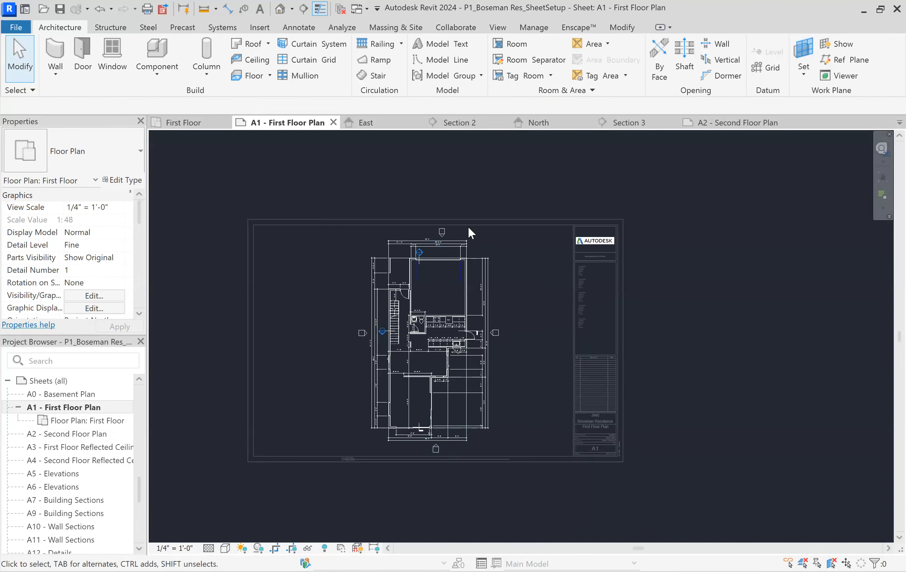
double_click(366, 180)
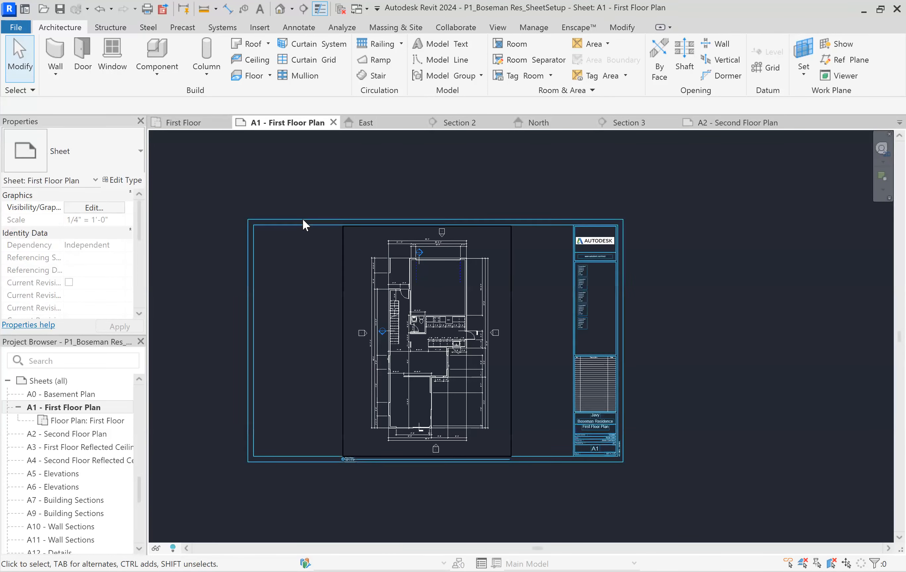
click(302, 219)
click(294, 315)
Move the First Floor view title off the sheet's bottom border to the empty area between the plan and the title block
scroll(315, 339, up, 1)
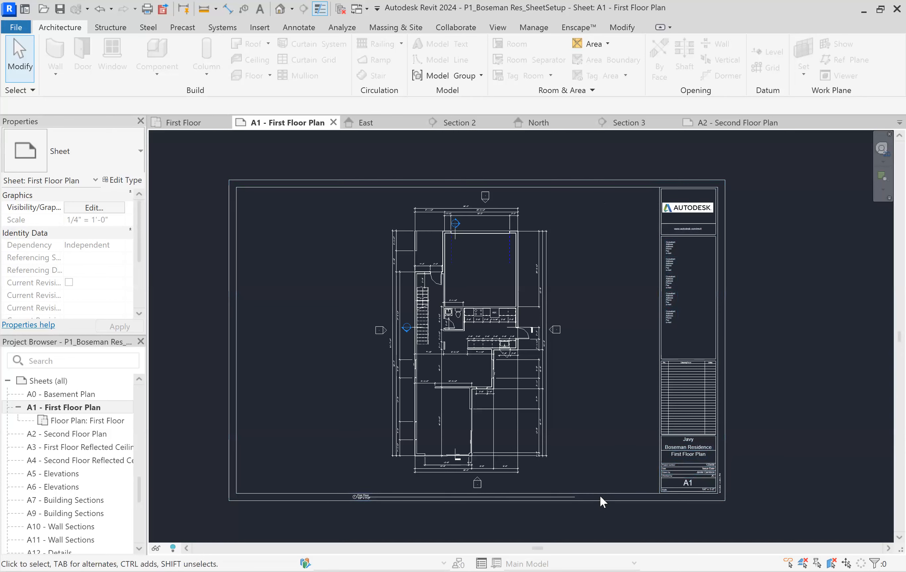
scroll(375, 522, up, 3)
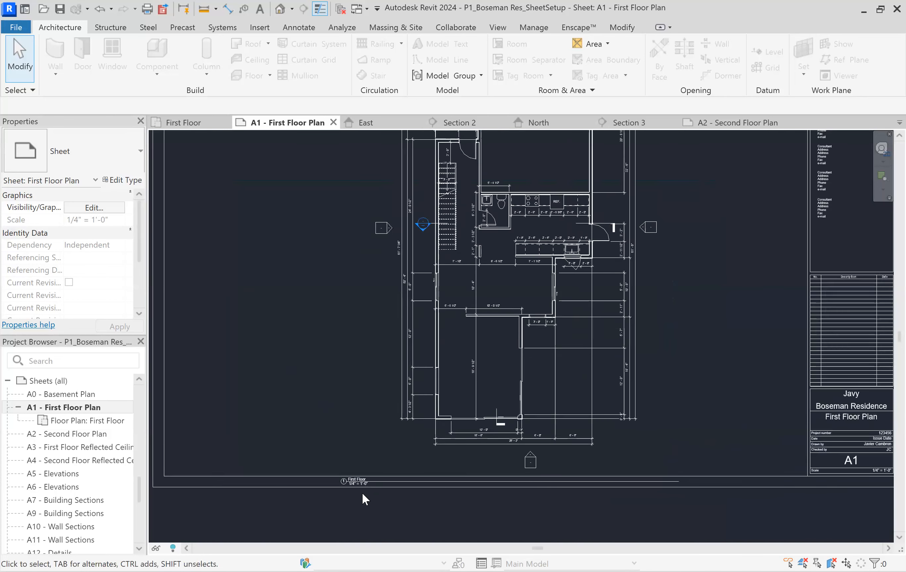
click(355, 480)
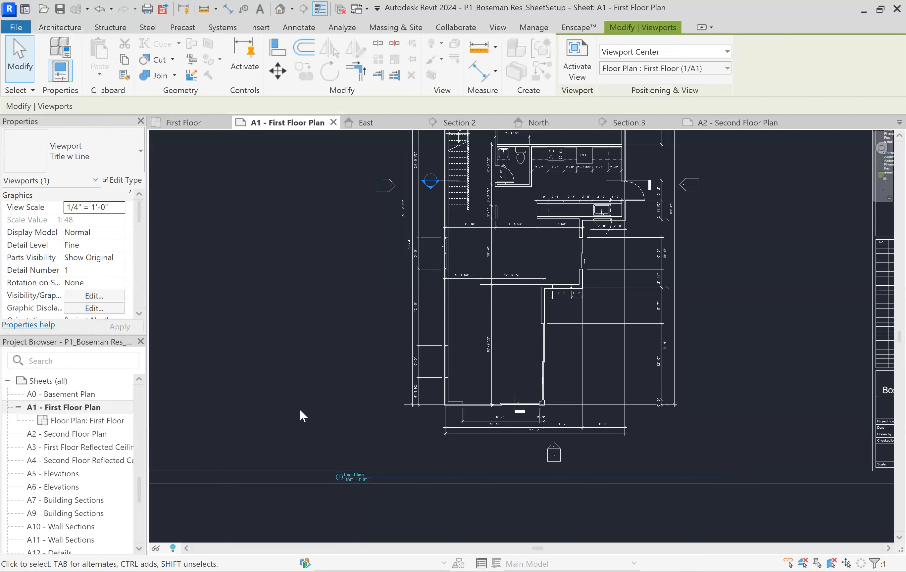
click(296, 395)
scroll(364, 421, down, 3)
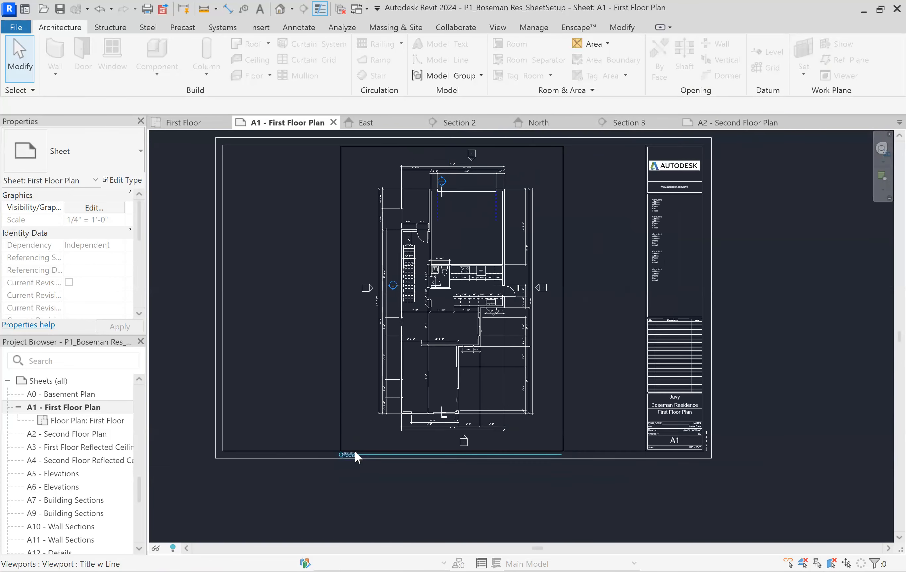
scroll(354, 448, up, 3)
click(347, 456)
click(346, 457)
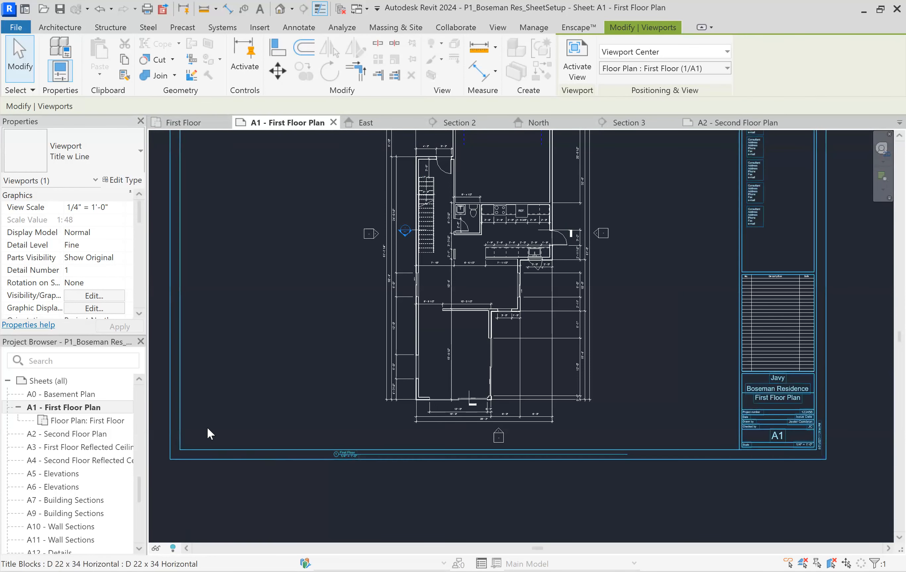
drag(345, 453, 654, 440)
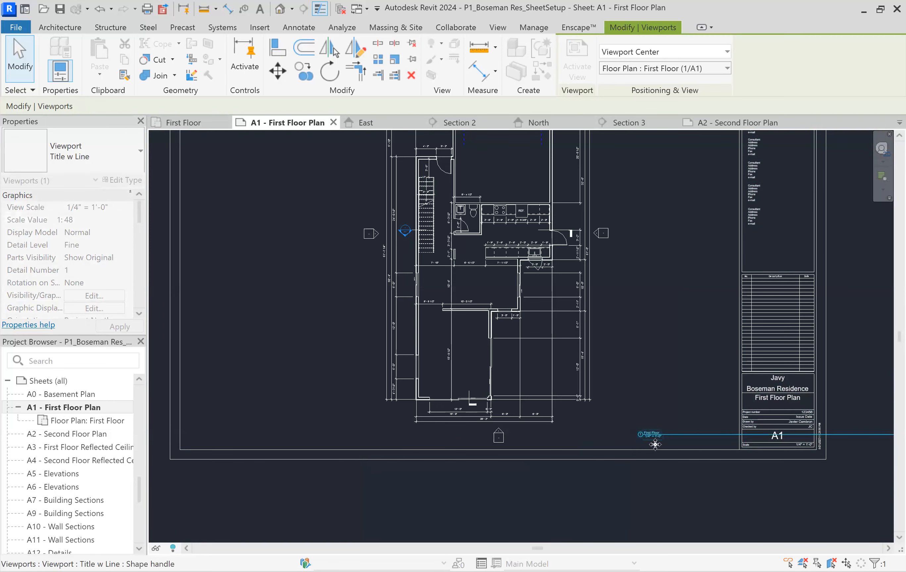
scroll(282, 342, down, 2)
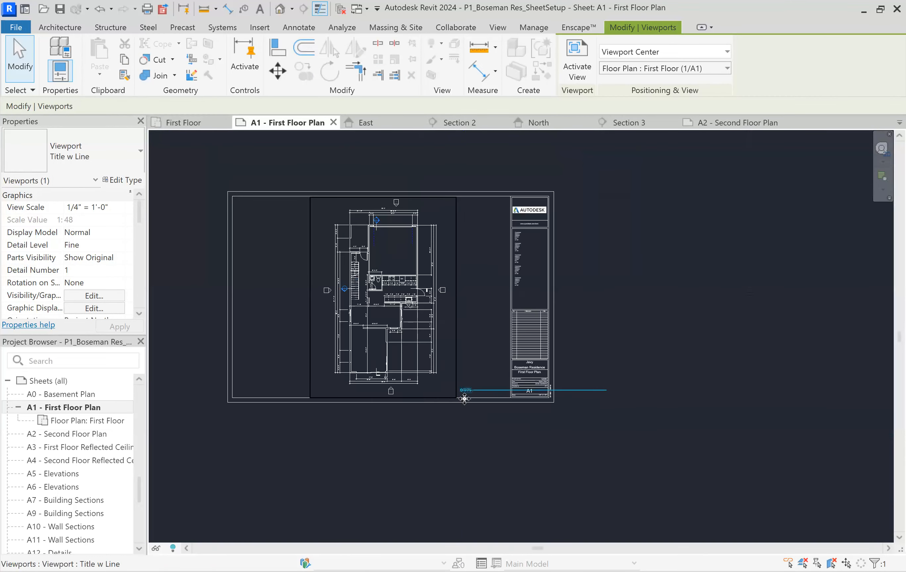
scroll(488, 402, up, 4)
key(Escape)
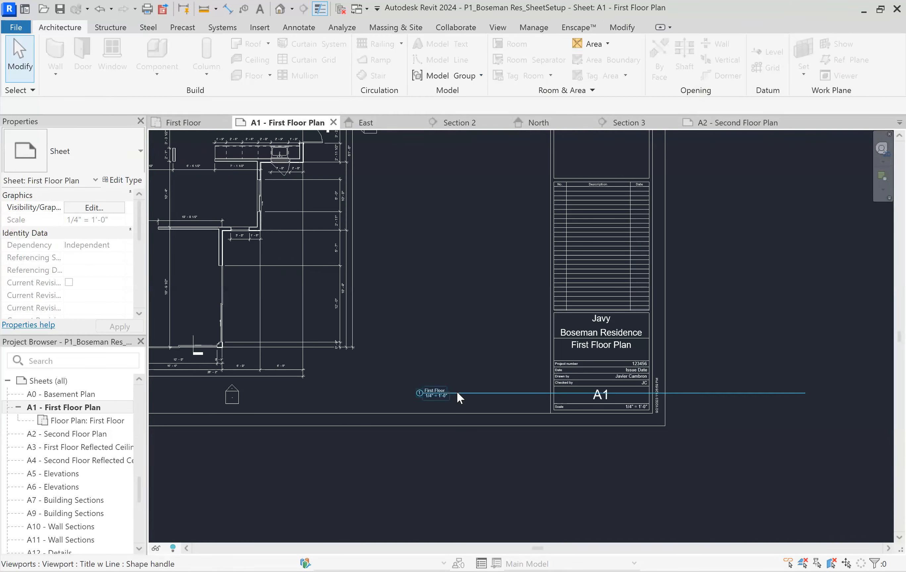
Shift the First Floor view title farther left, away from the title block, at the same height
click(437, 395)
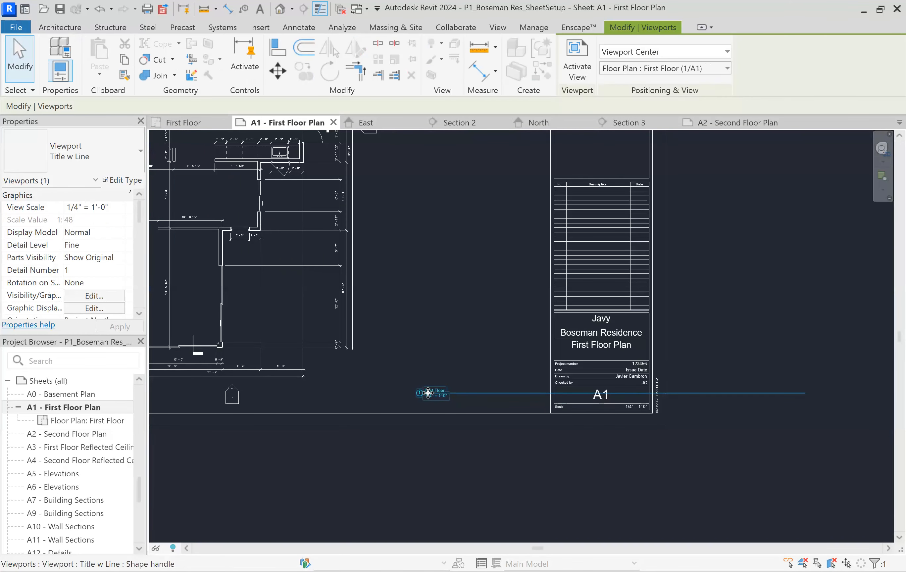
drag(417, 407, 378, 397)
click(475, 383)
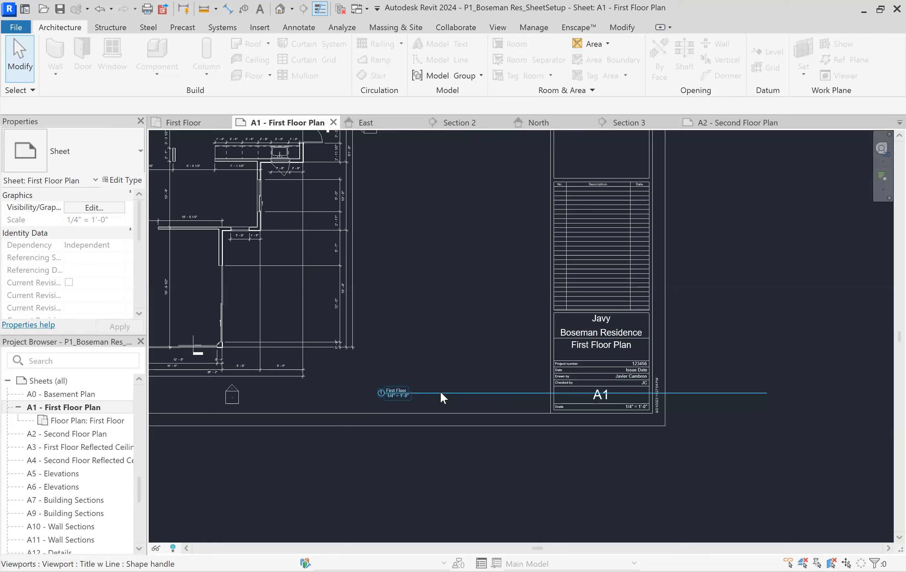
Shorten the First Floor view title's line so it ends just past the title text instead of crossing the title block
click(412, 392)
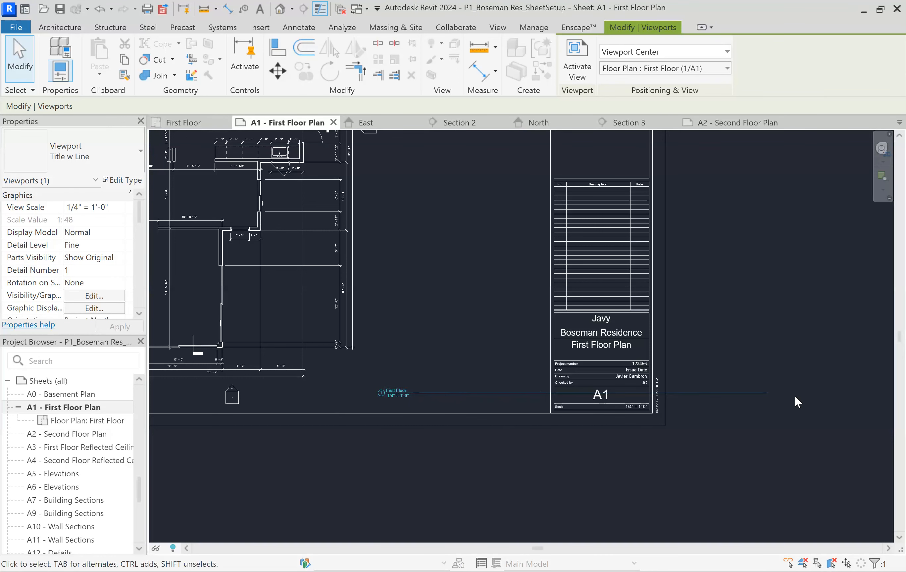
scroll(553, 399, down, 5)
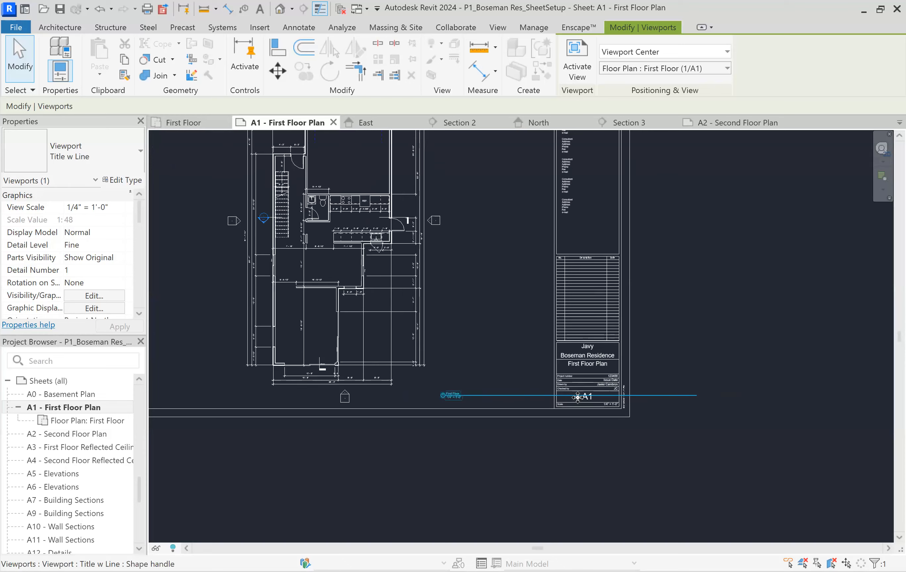
scroll(428, 355, up, 3)
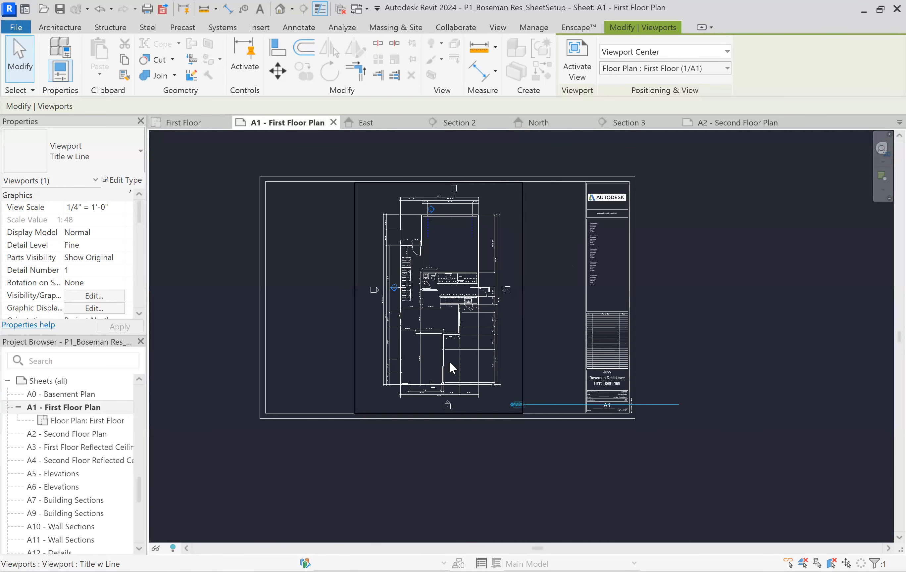
click(574, 366)
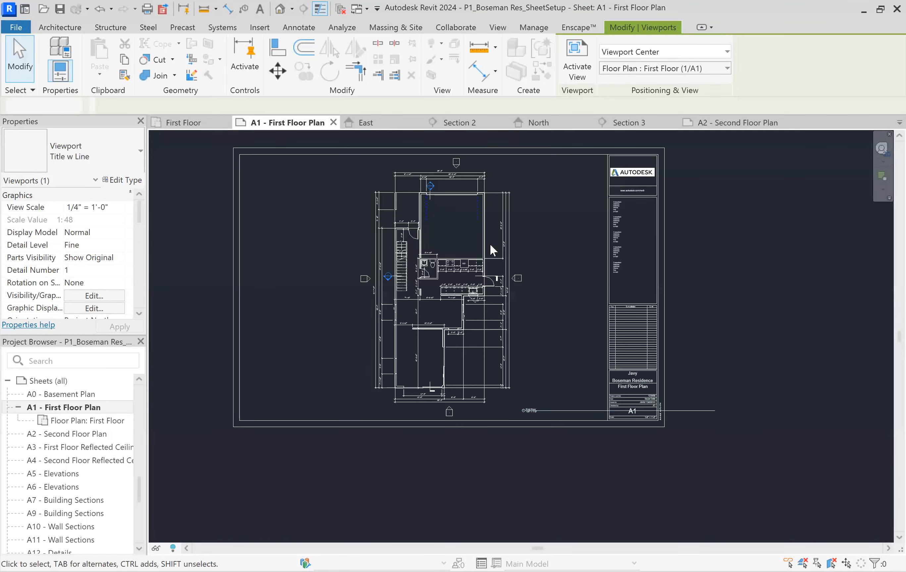
click(455, 232)
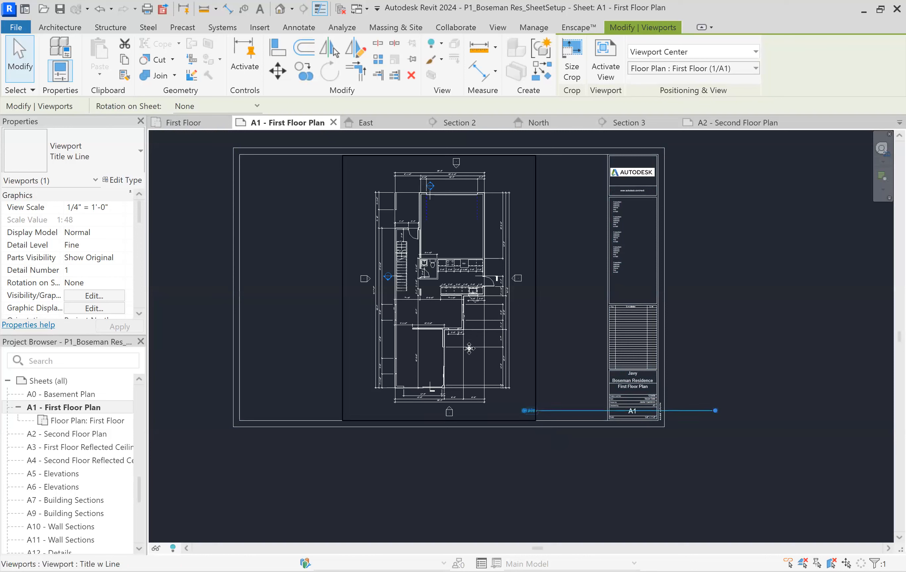
scroll(714, 411, up, 2)
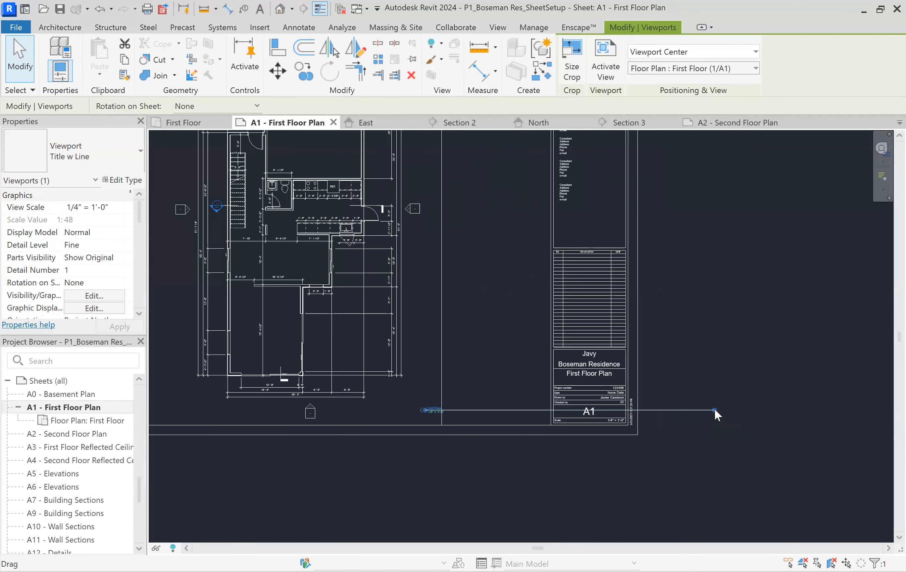
drag(715, 411, 457, 395)
click(487, 369)
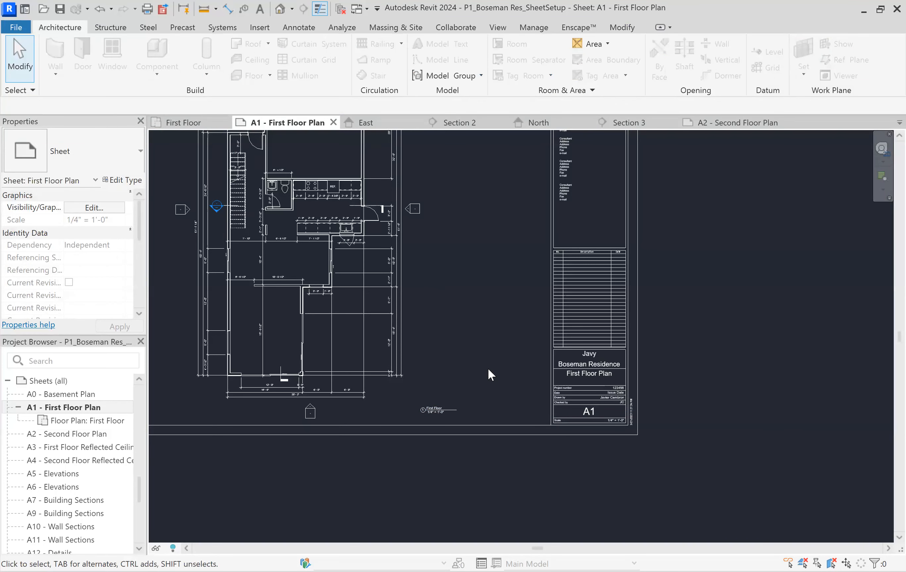
Move the First Floor view title slightly left, closer to the plan's lower right corner
click(434, 406)
drag(434, 407, 416, 412)
click(483, 380)
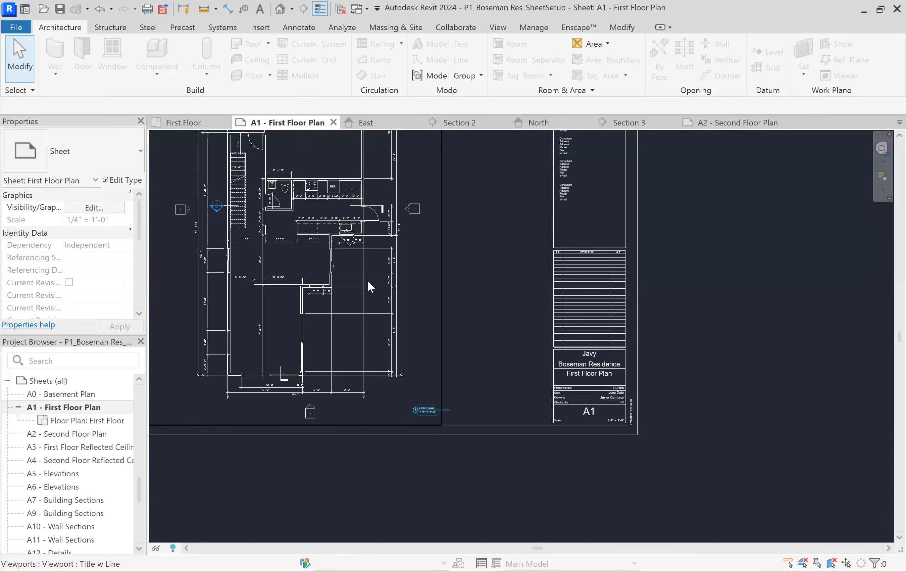
scroll(564, 460, down, 2)
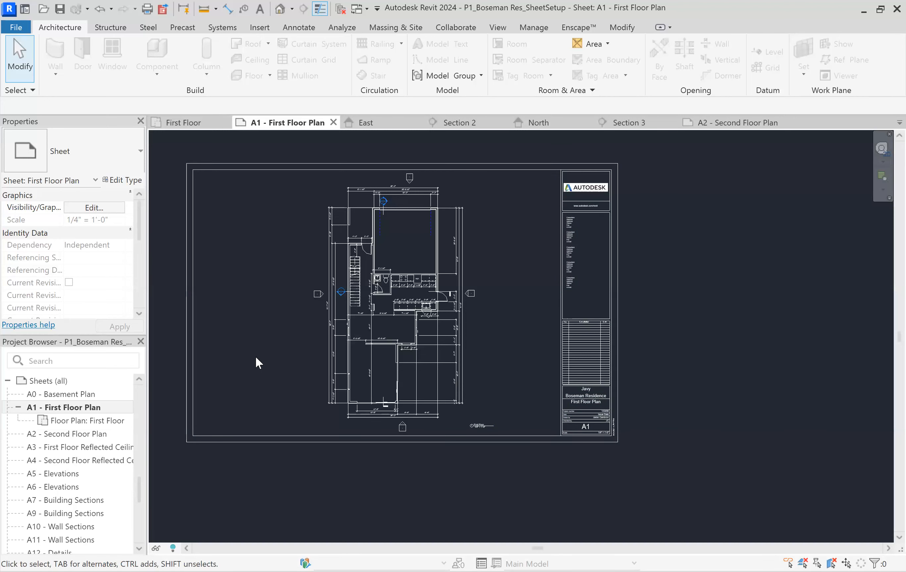
Open sheet A2 - Second Floor Plan and place the Second Floor plan view in the middle of its drawing area
double_click(69, 433)
scroll(600, 422, down, 5)
scroll(65, 428, up, 2)
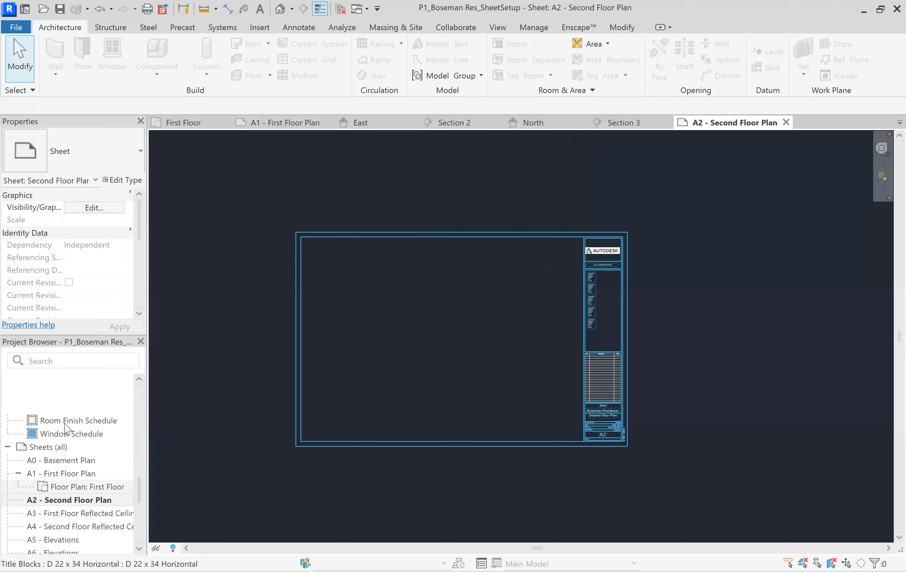
scroll(65, 427, up, 5)
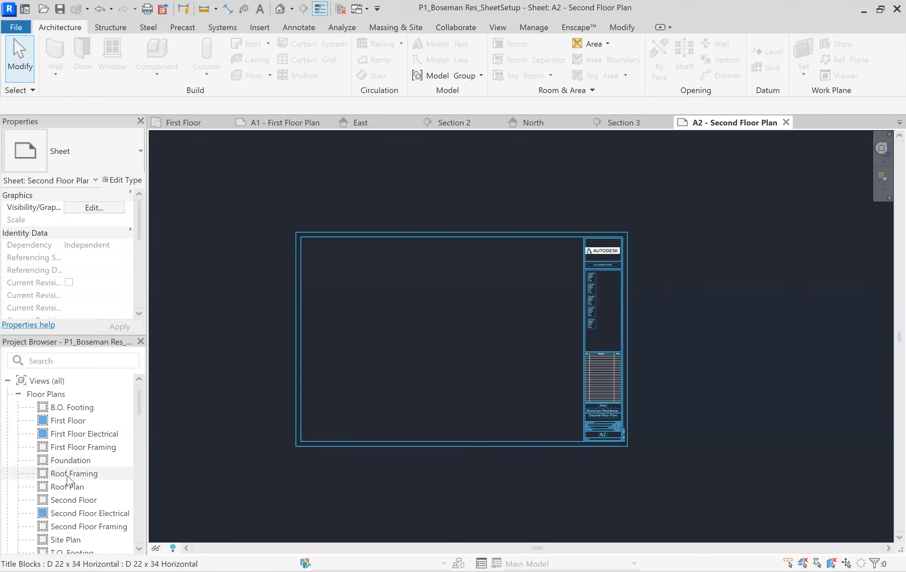
click(64, 502)
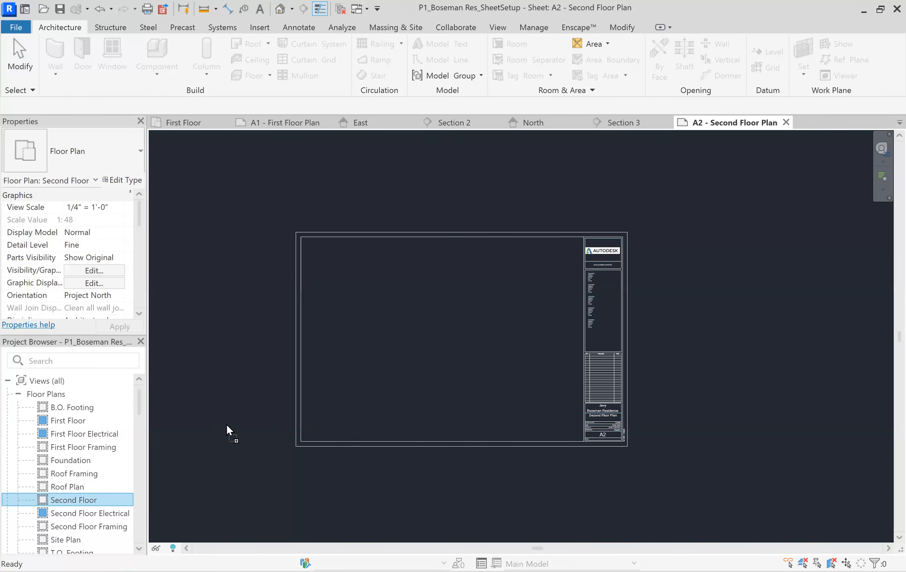
drag(405, 357, 444, 350)
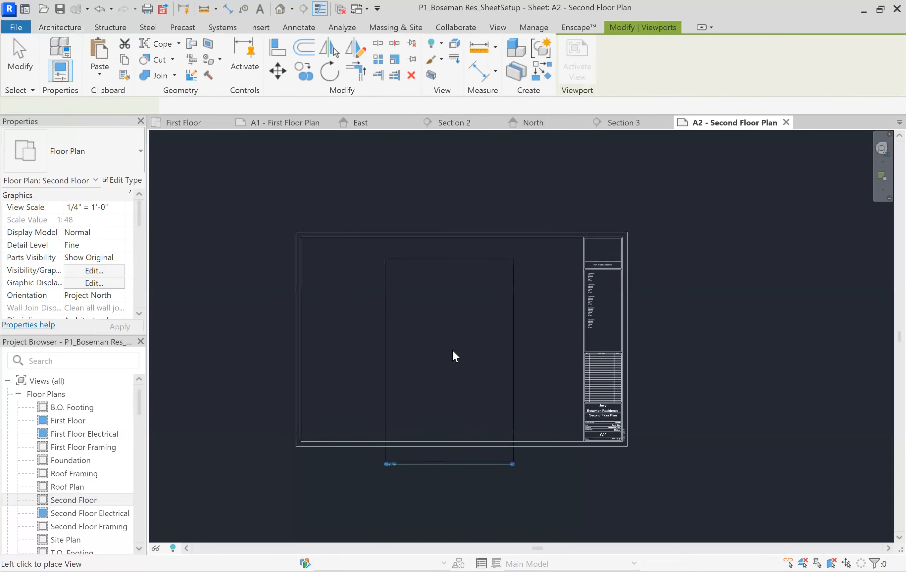
click(457, 340)
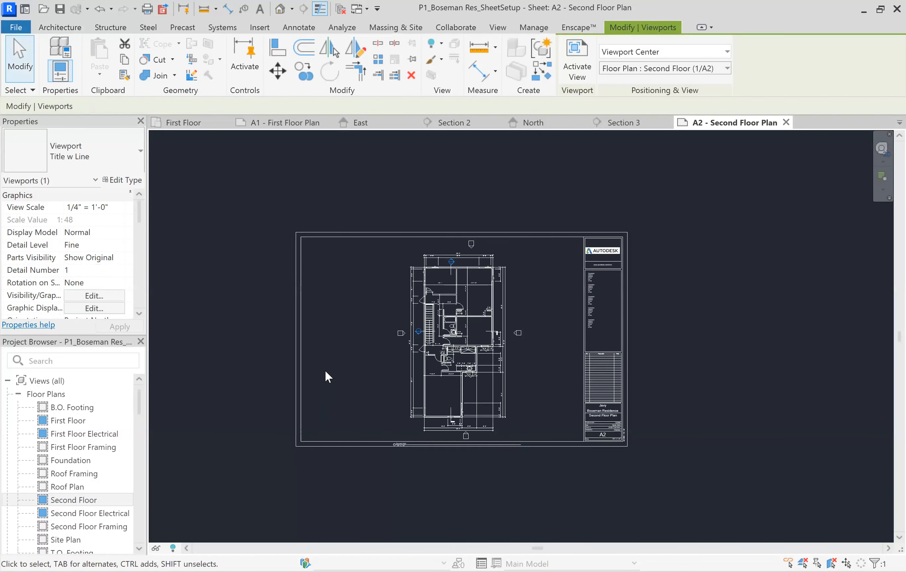
click(464, 485)
Move the Second Floor view title off the sheet's bottom border to the area beside the plan's lower right corner
scroll(452, 449, up, 2)
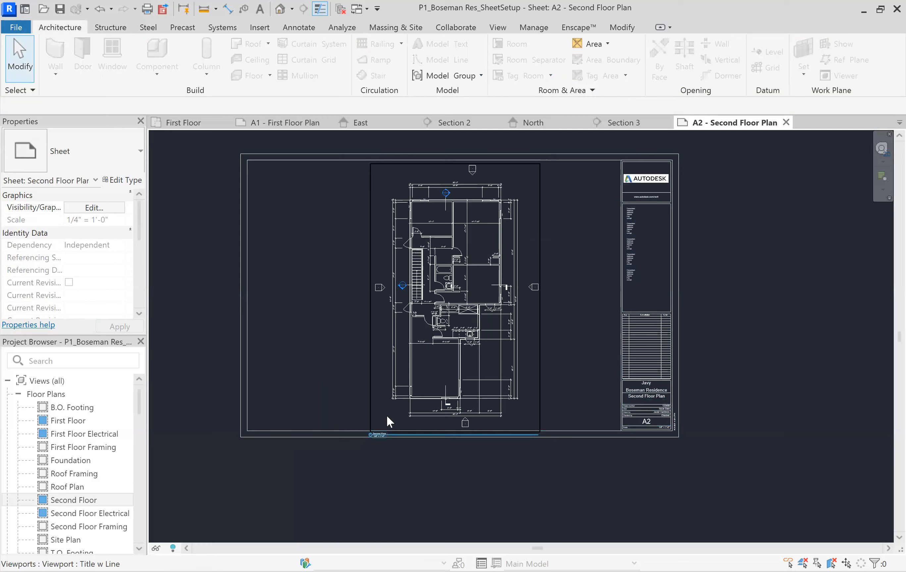
scroll(453, 484, up, 3)
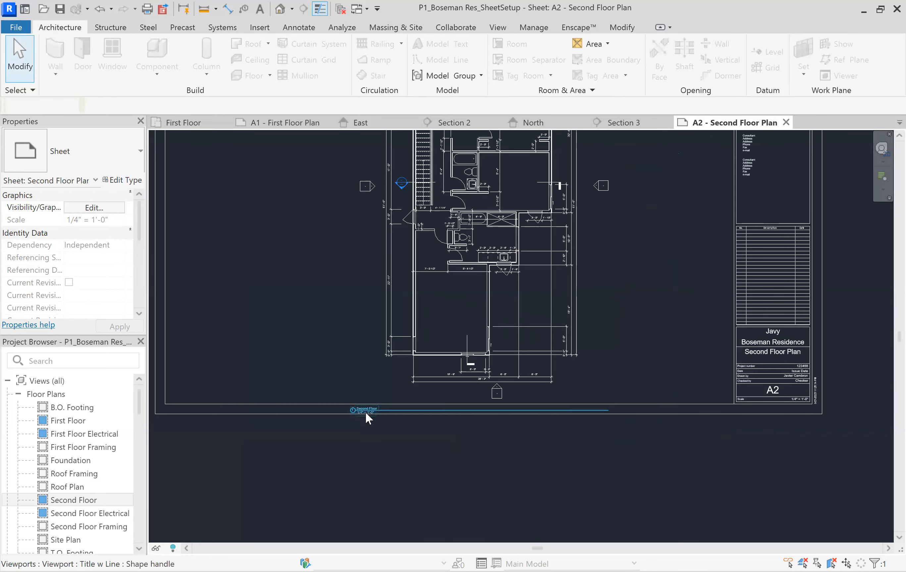
click(366, 412)
drag(365, 413, 586, 385)
click(638, 343)
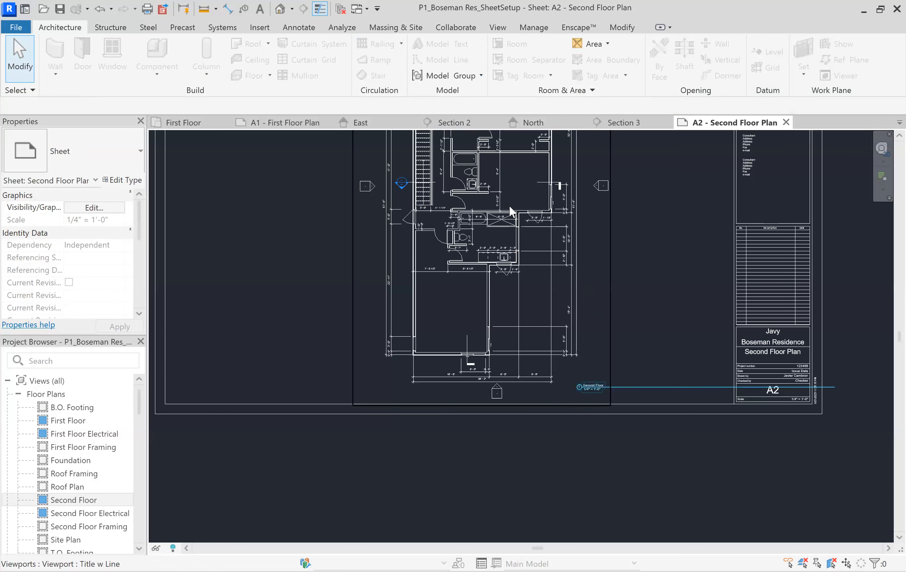
Shorten the Second Floor view title's line so it ends just past the title text
click(508, 205)
drag(835, 388, 612, 380)
click(642, 370)
scroll(289, 322, down, 1)
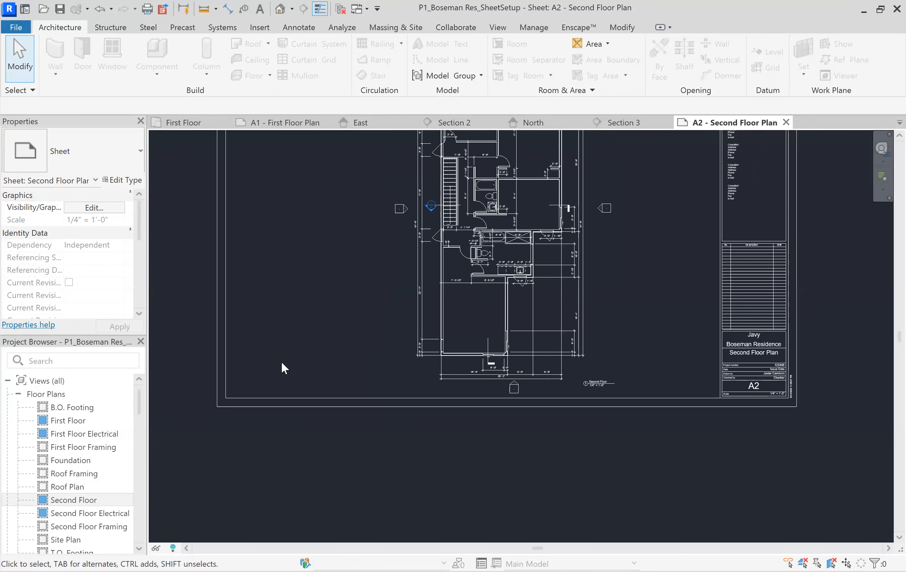
Collapse the A1 and A2 entries in the sheet list and open sheet A5 - Elevations
scroll(81, 431, down, 6)
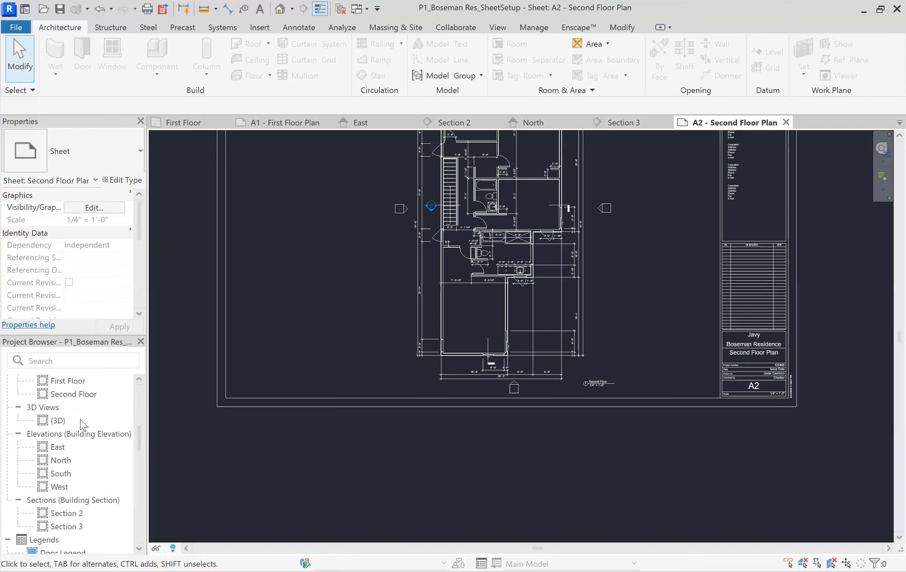
scroll(81, 431, down, 4)
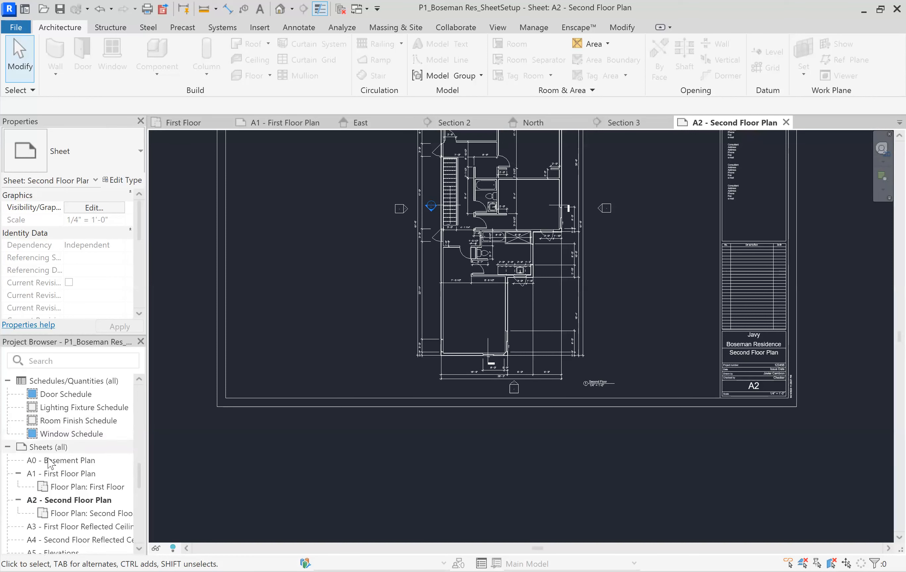
scroll(35, 474, down, 3)
click(18, 407)
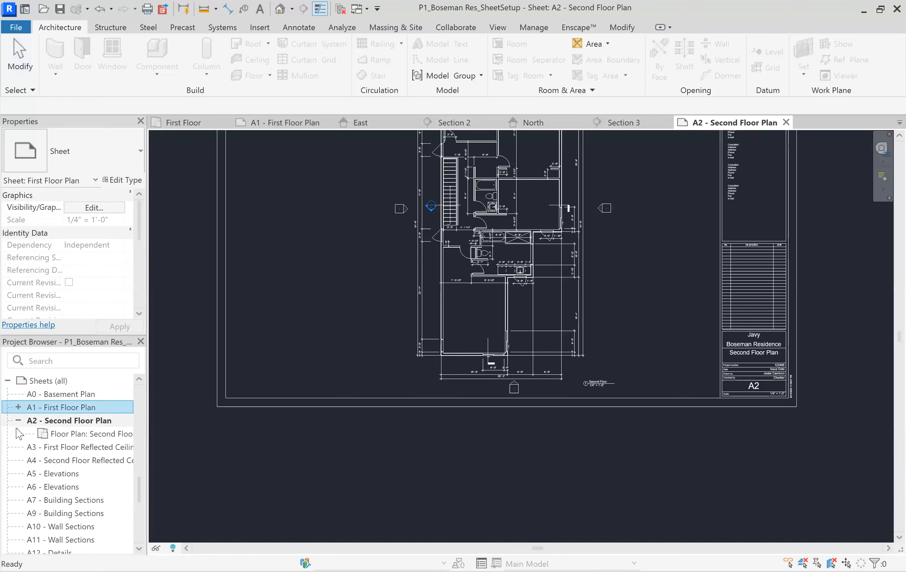
click(16, 420)
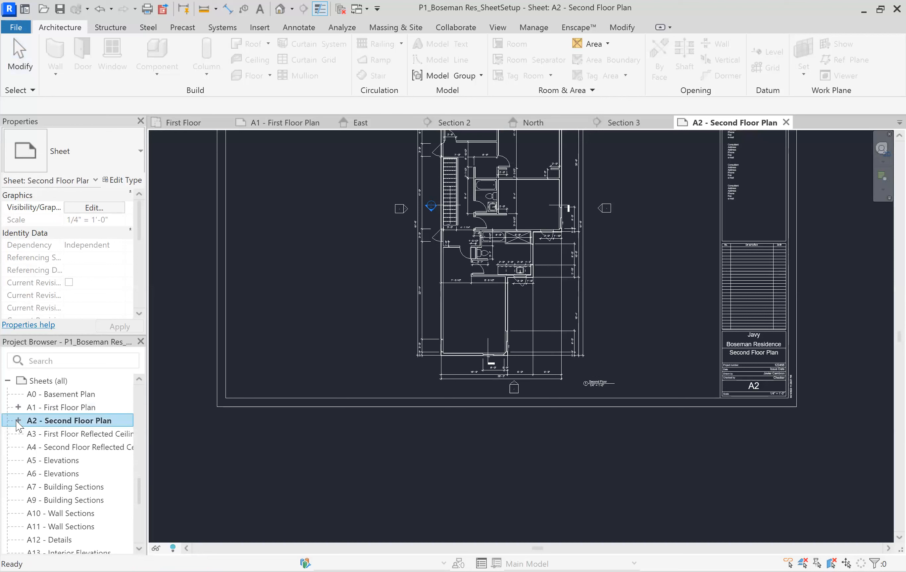
click(63, 460)
double_click(62, 460)
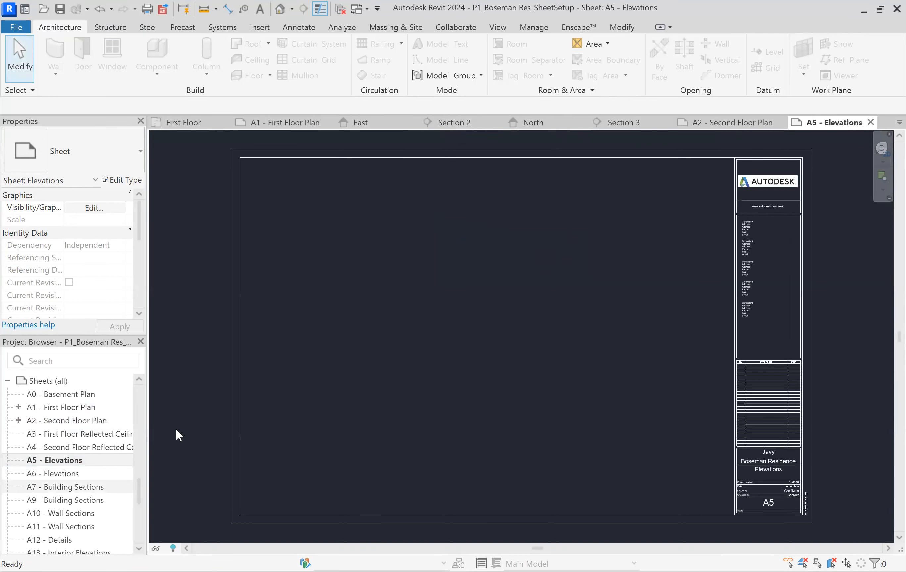
Place the East building elevation in the upper half of the A5 - Elevations sheet
scroll(88, 413, up, 12)
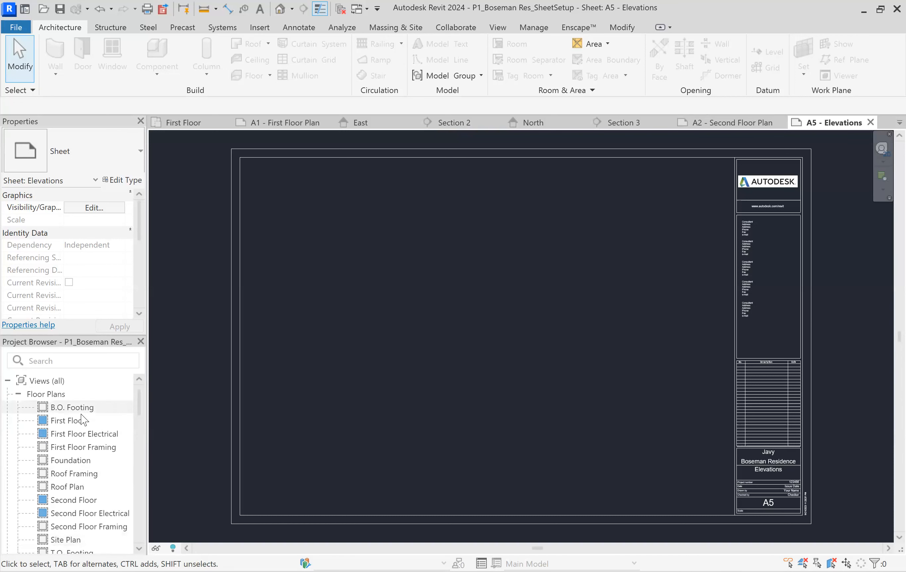
scroll(81, 420, down, 5)
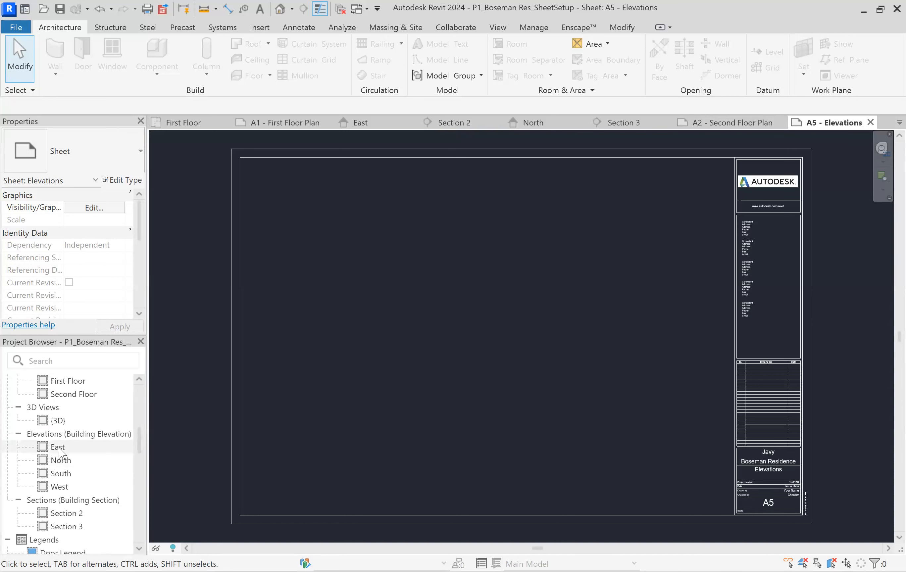
click(57, 449)
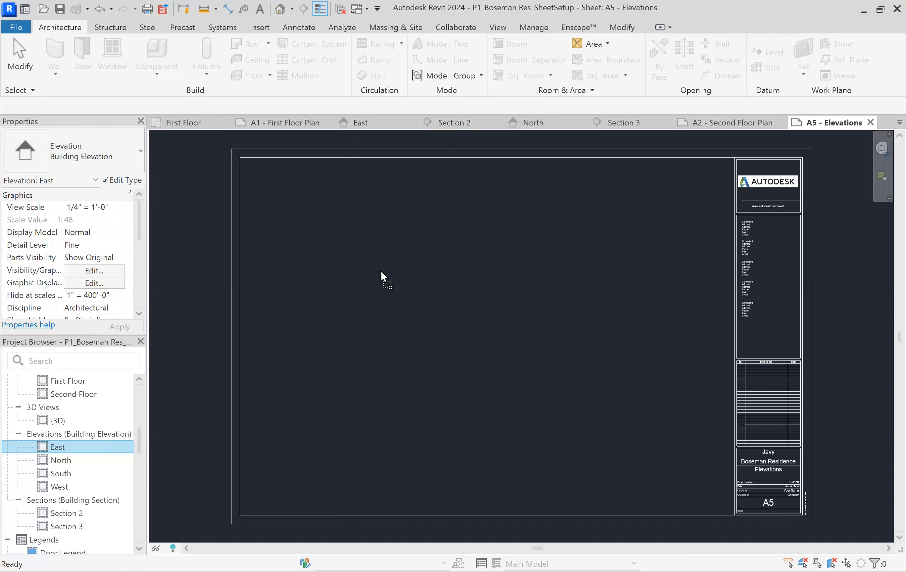
drag(395, 255, 397, 254)
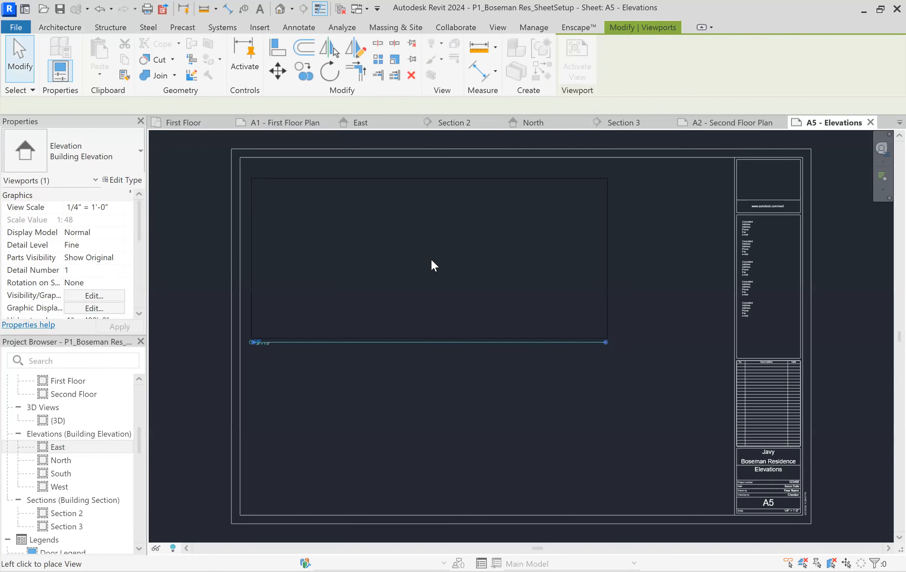
click(481, 254)
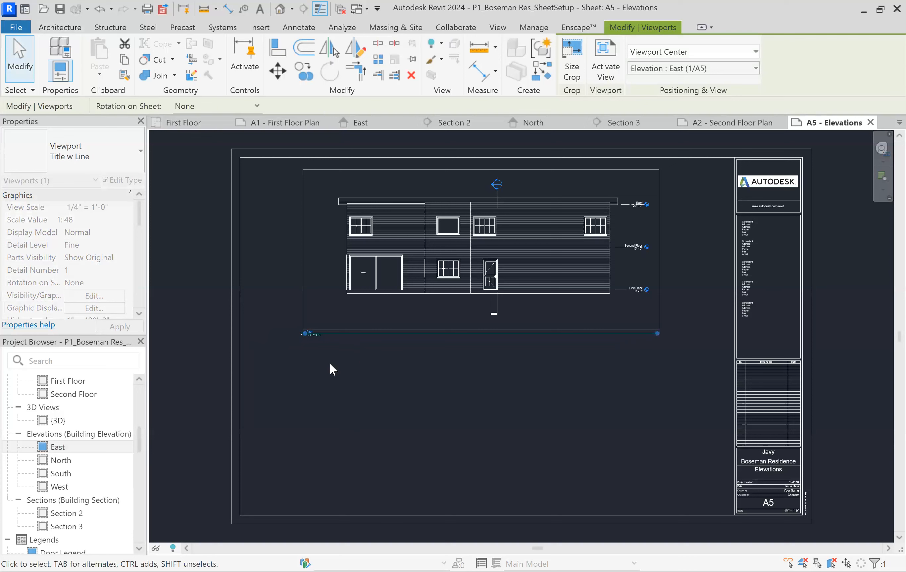
click(276, 328)
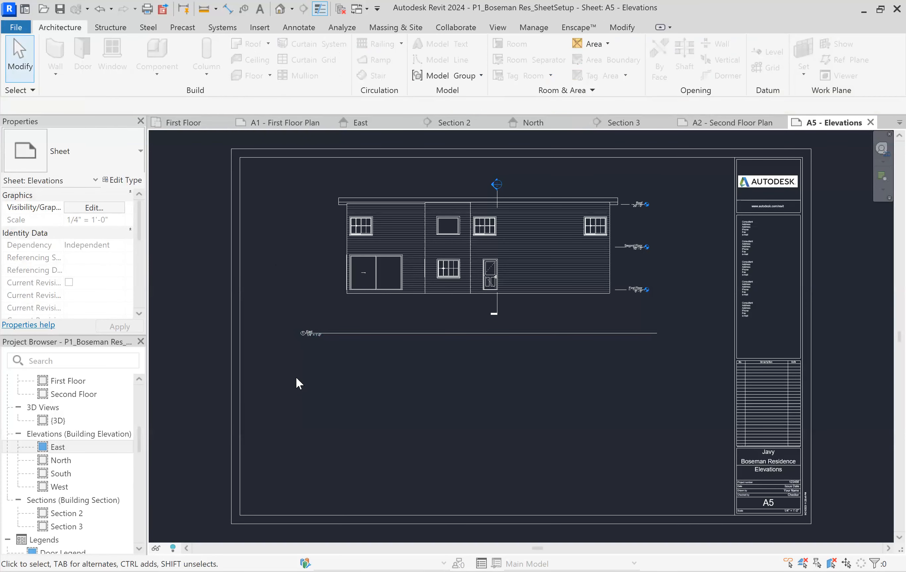
Shorten the East view title's line and move the title beneath the right end of the elevation
click(527, 282)
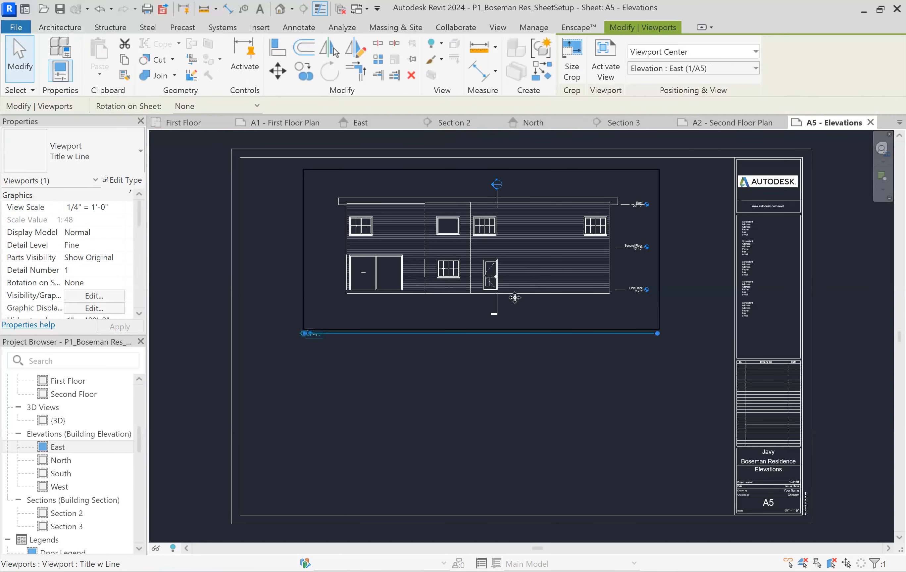
drag(656, 334, 467, 333)
drag(337, 330, 585, 317)
click(350, 362)
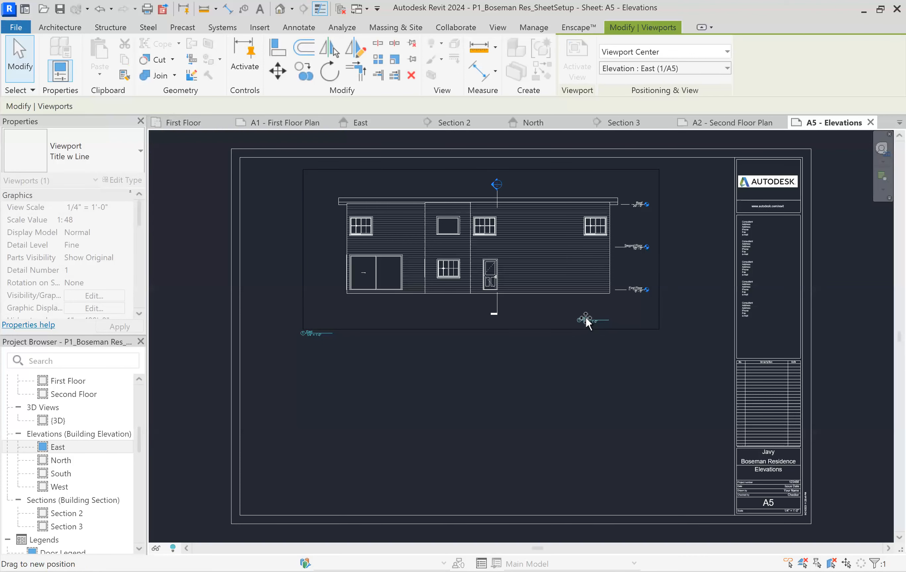
click(621, 363)
Move the East elevation with its title down to the lower half of the A5 sheet
click(310, 312)
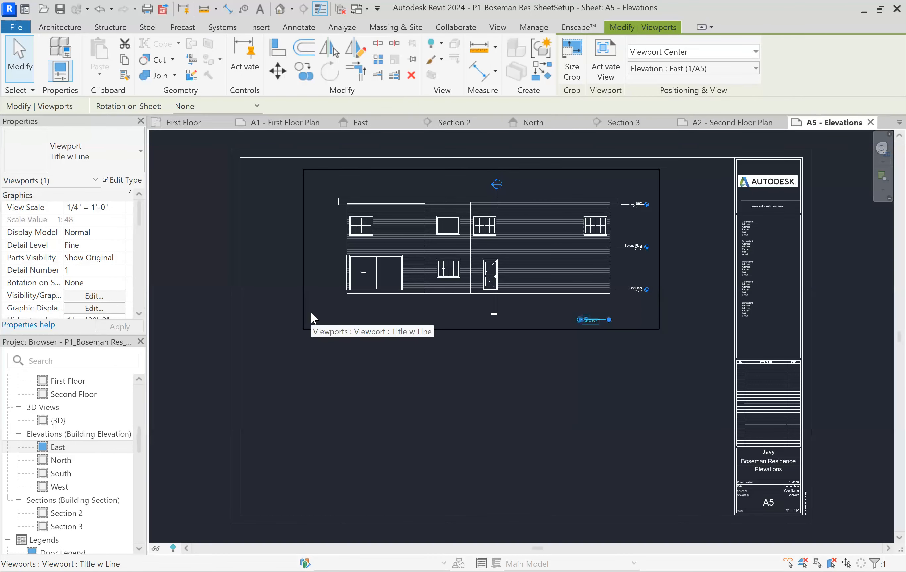
click(283, 319)
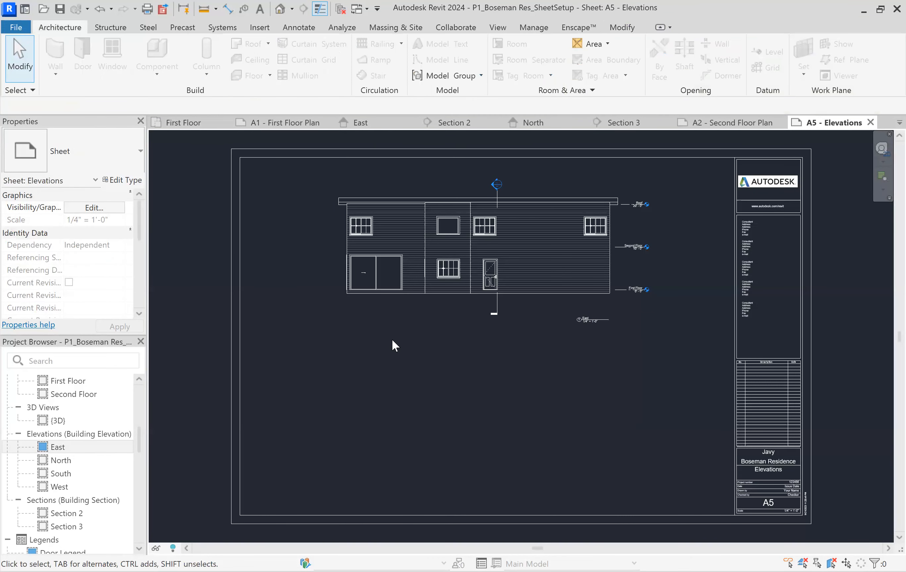
drag(557, 246, 564, 402)
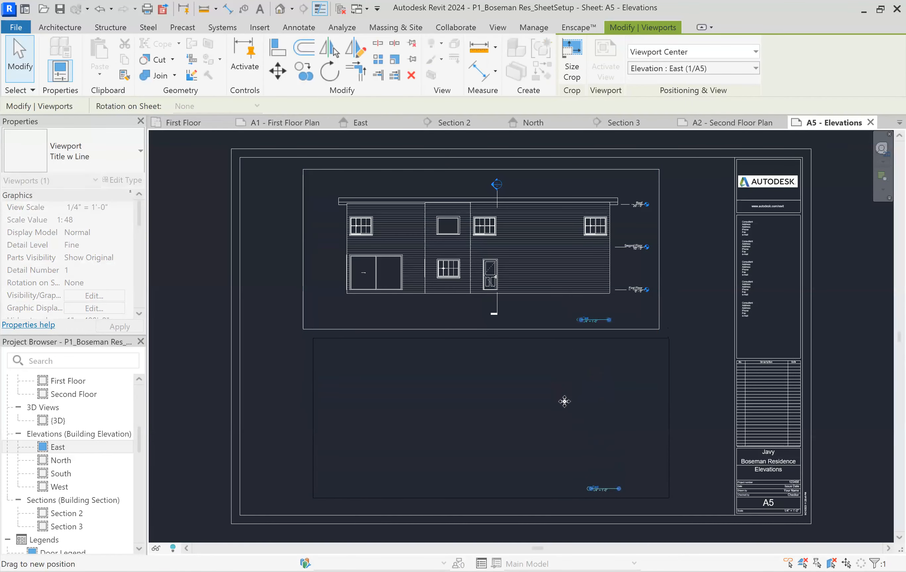
click(679, 236)
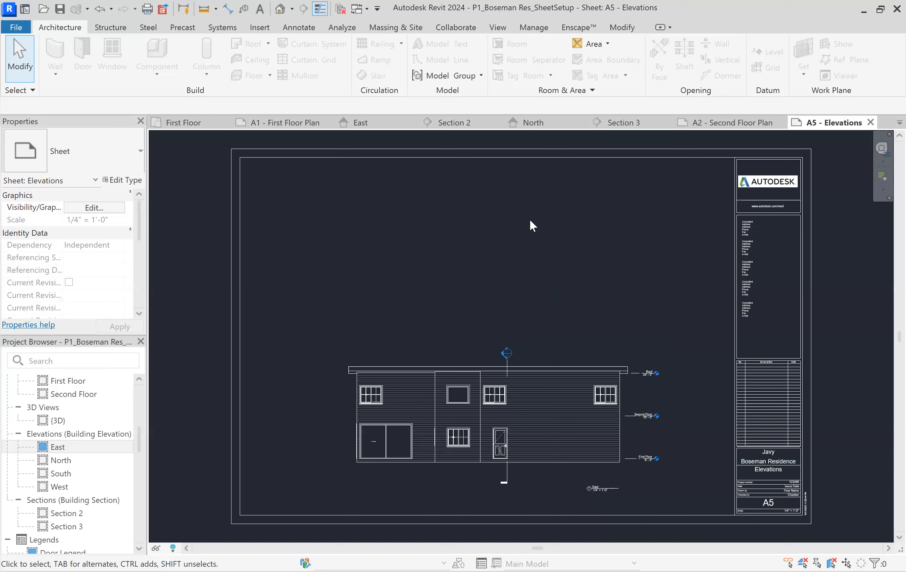
Place the North building elevation in the upper half of the A5 - Elevations sheet, above the East elevation
click(56, 460)
drag(463, 238, 497, 247)
click(492, 254)
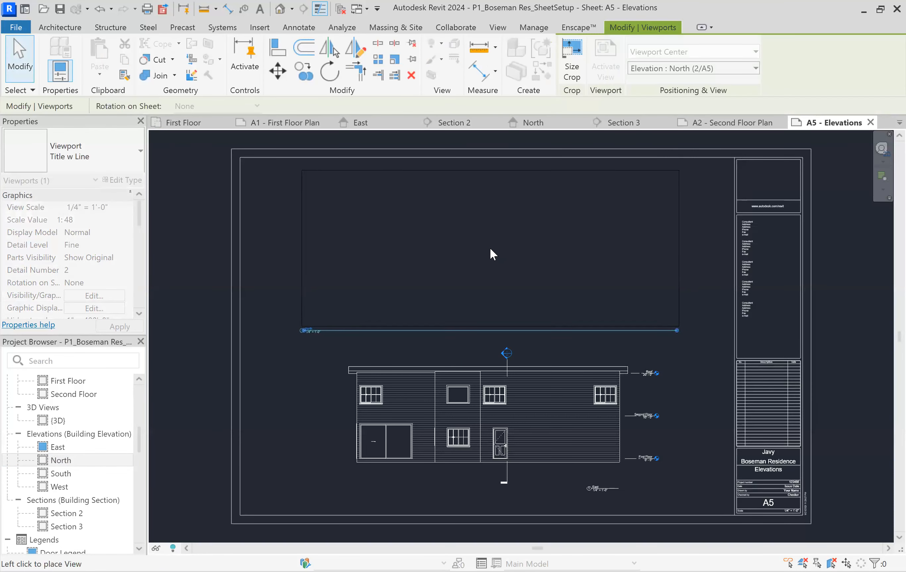
key(Escape)
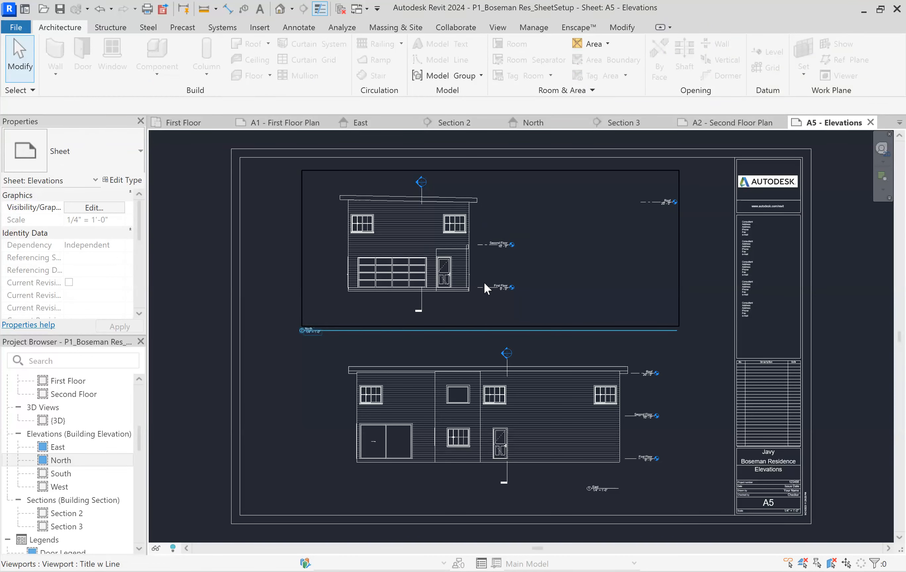
Shorten the North view title's line and move the title right until it aligns with the East title
click(381, 265)
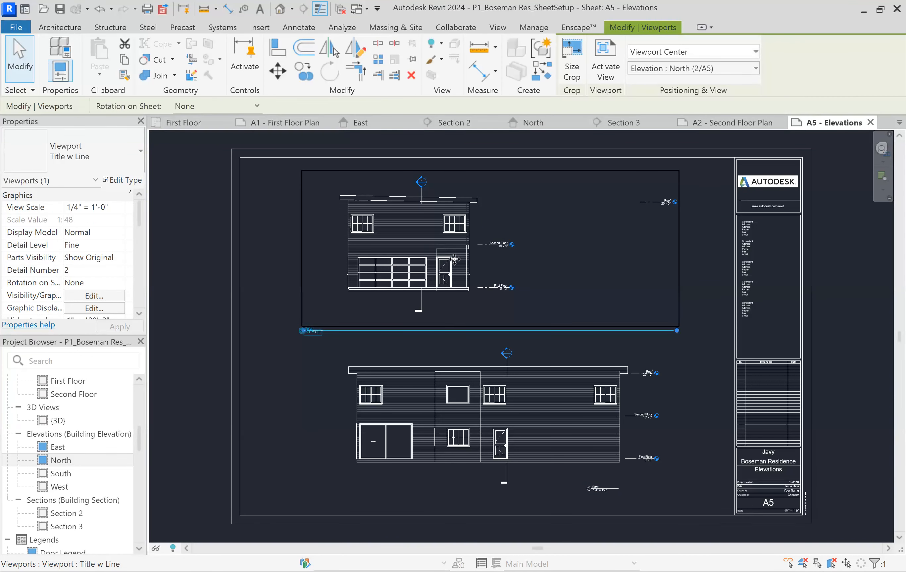
scroll(325, 331, up, 2)
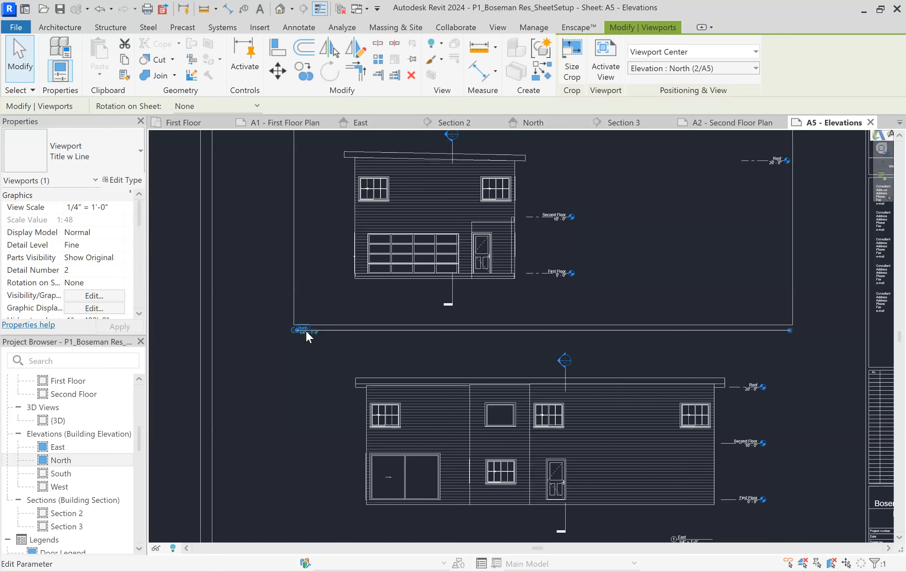
drag(792, 335, 685, 333)
click(263, 383)
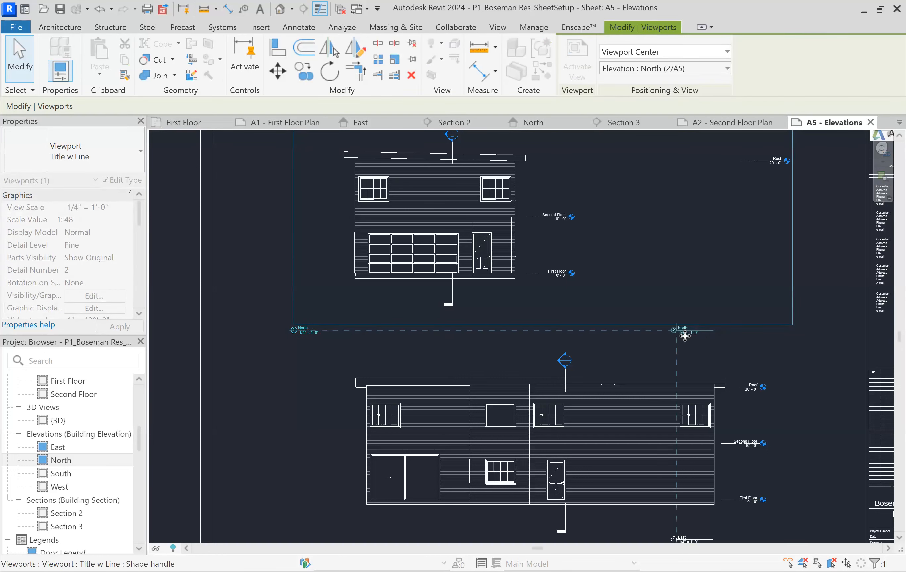
click(825, 237)
scroll(601, 266, down, 2)
scroll(633, 196, up, 2)
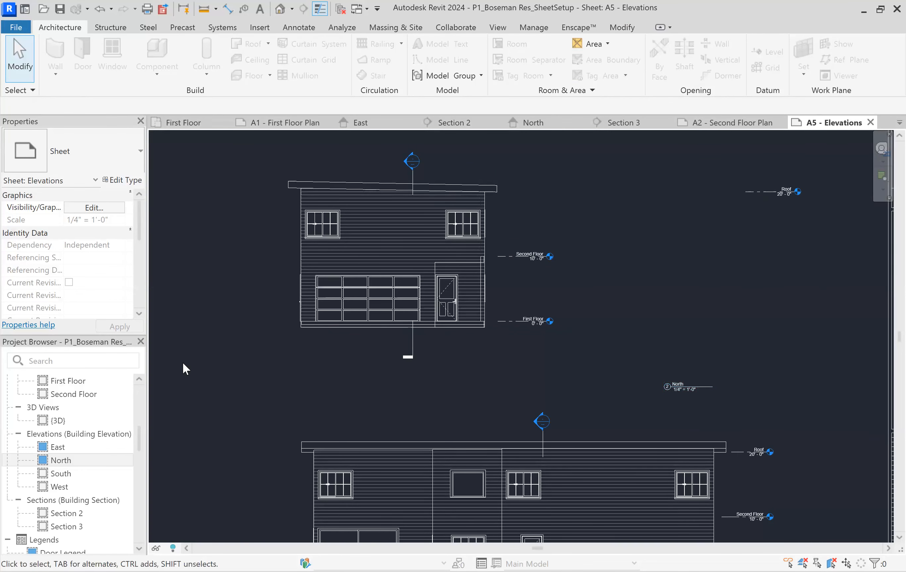
Activate the North view on the sheet, pull both ends of the Roof level in to align with the floor levels, and deactivate the view
double_click(711, 204)
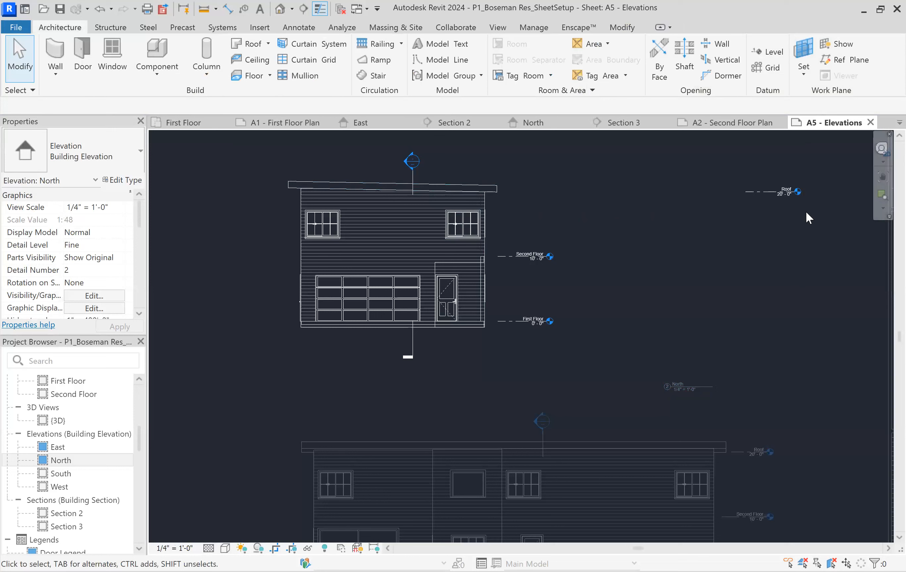
click(768, 189)
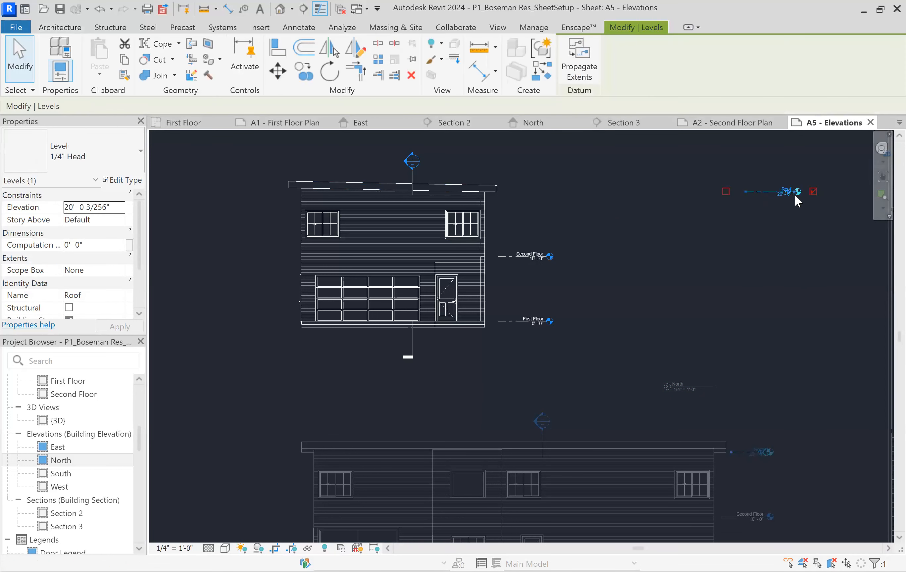
drag(746, 192, 507, 192)
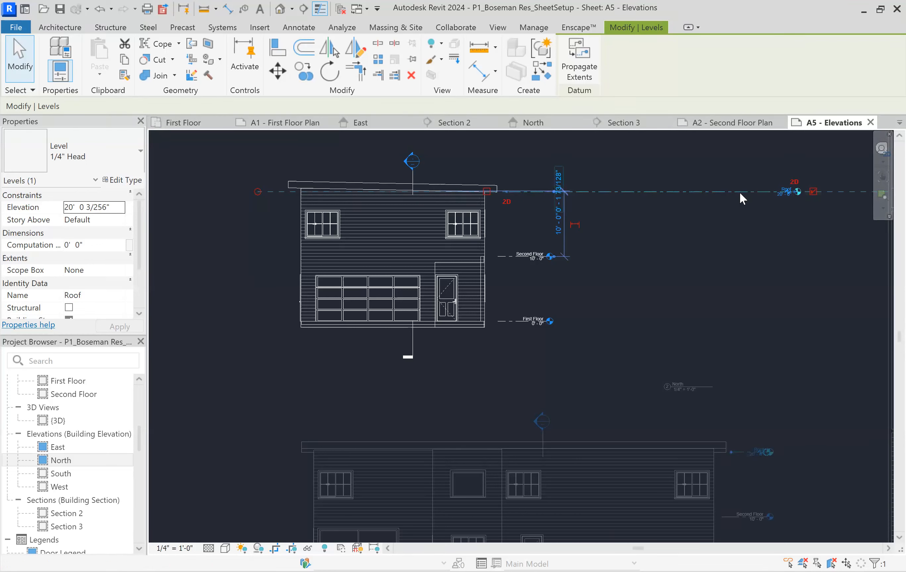
drag(797, 192, 549, 192)
click(639, 225)
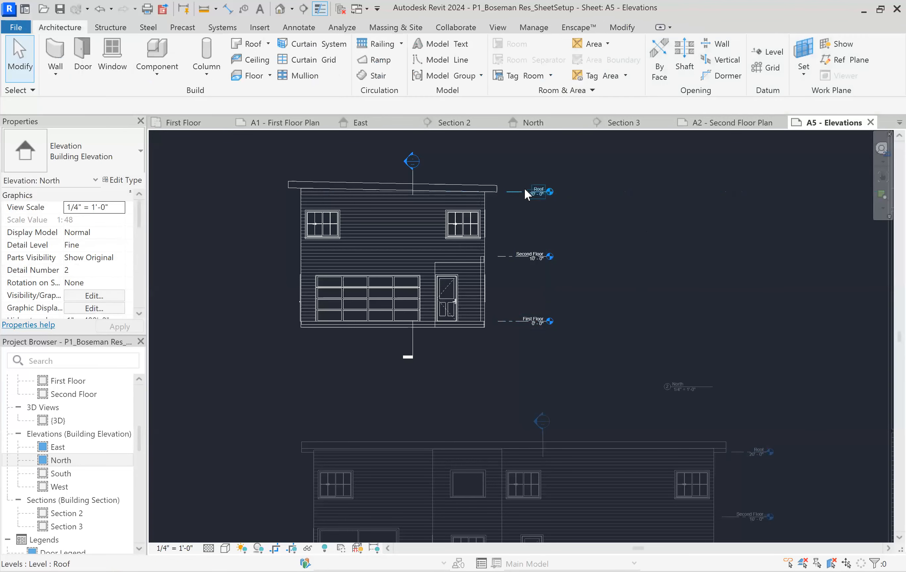
click(526, 191)
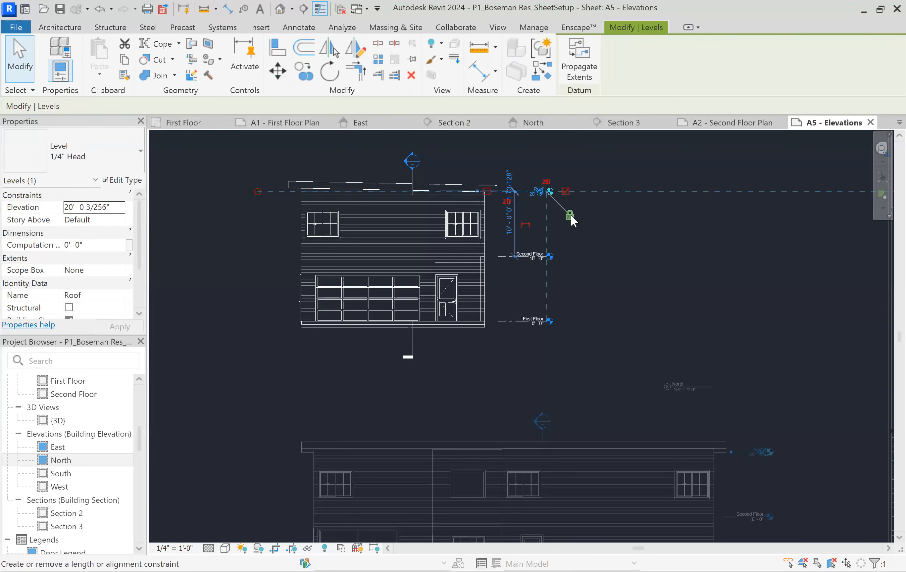
double_click(621, 219)
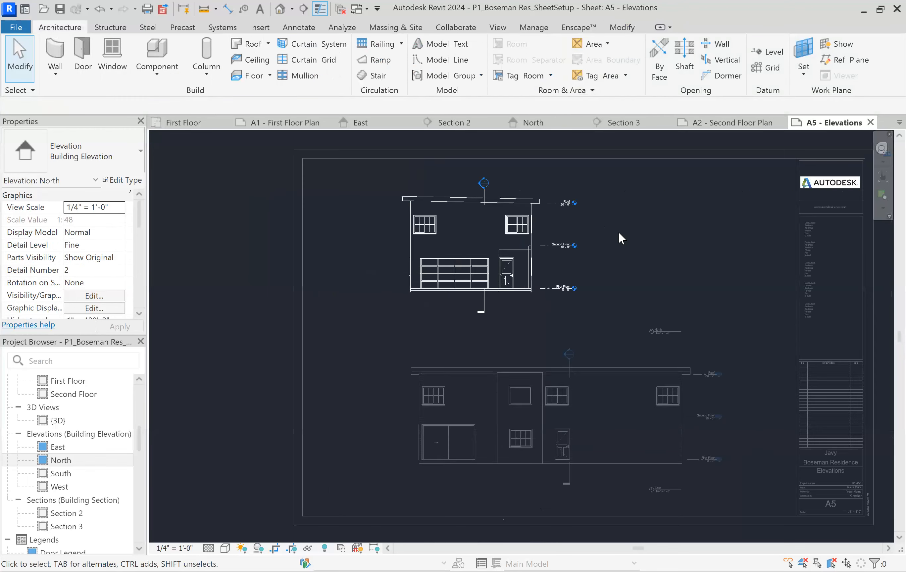
scroll(618, 232, down, 2)
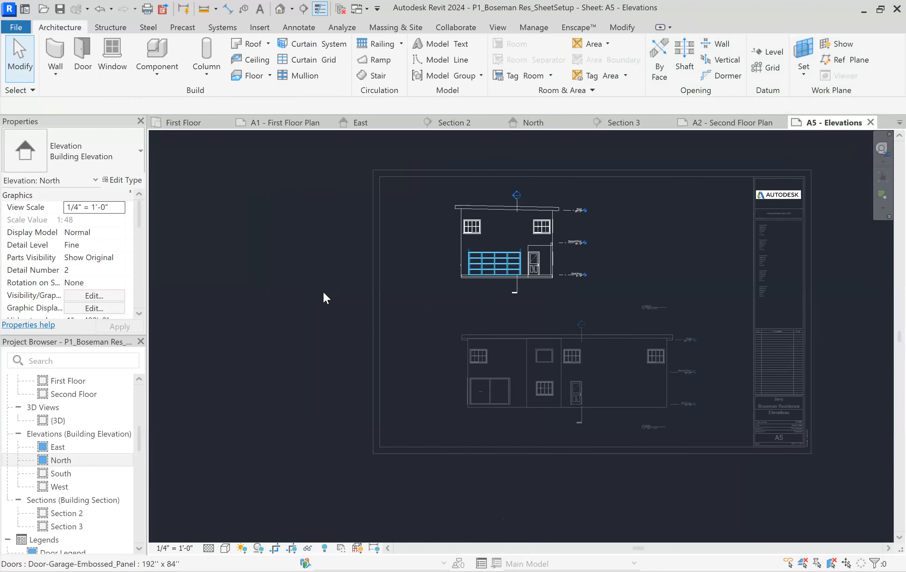
Move the North elevation right to centre it above the East elevation and realign its title with the East title
click(529, 262)
mouse_move(589, 246)
mouse_down()
mouse_move(615, 246)
mouse_move(579, 245)
mouse_up()
click(702, 300)
drag(693, 306, 646, 307)
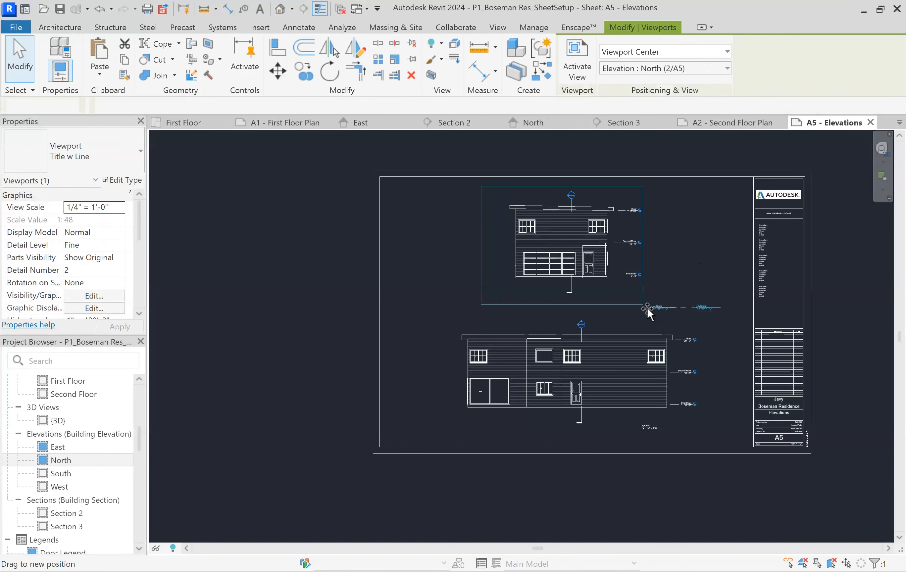
click(694, 273)
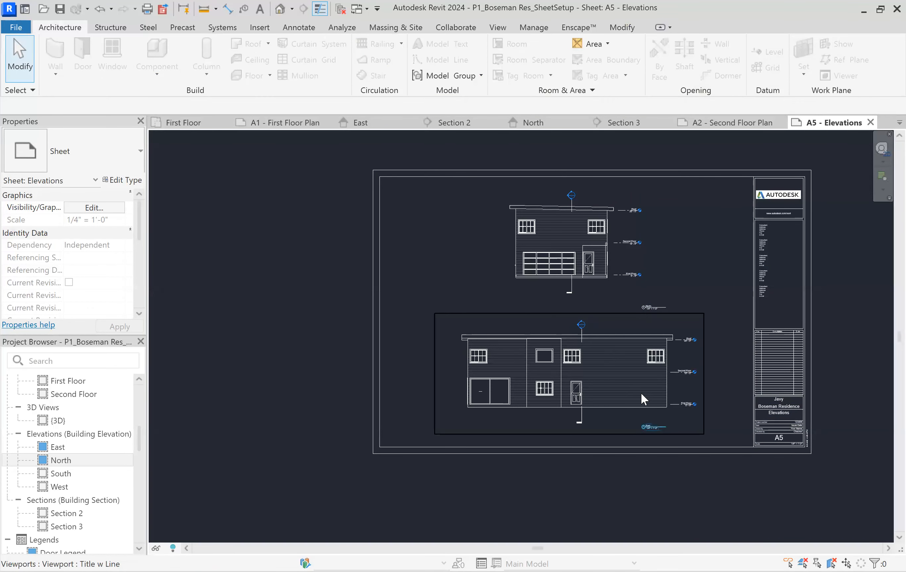
Open the First Floor plan and examine the West elevation marker beside the building
scroll(738, 443, up, 3)
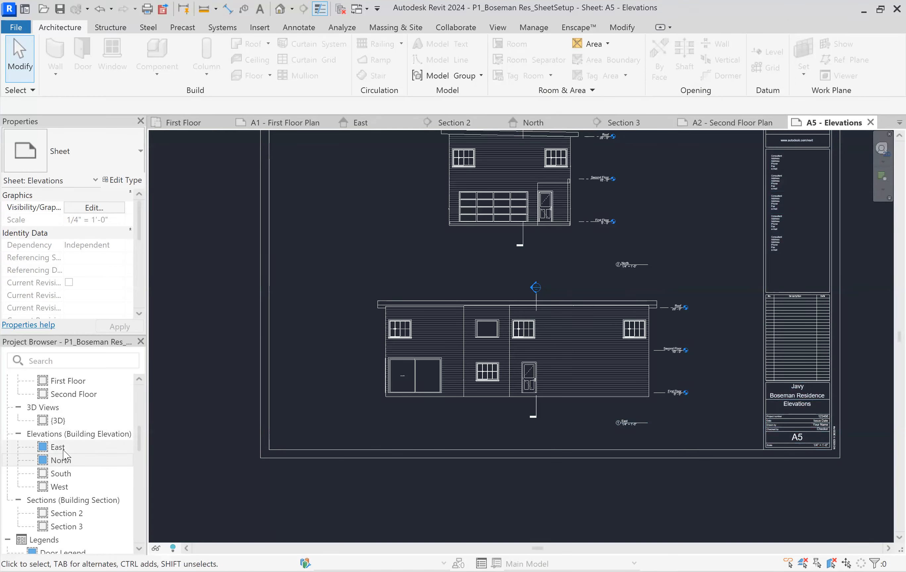
scroll(73, 444, up, 5)
double_click(68, 420)
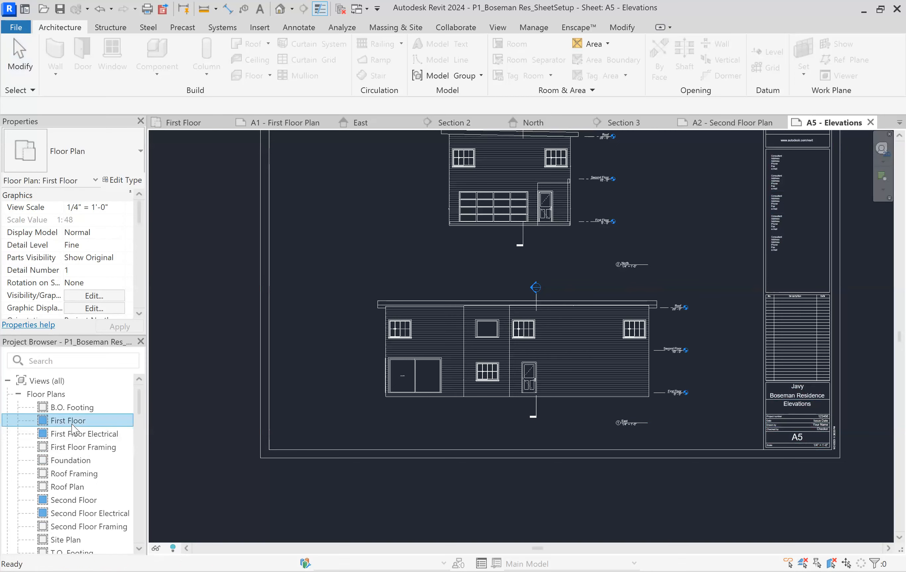
scroll(381, 319, up, 5)
scroll(382, 322, up, 3)
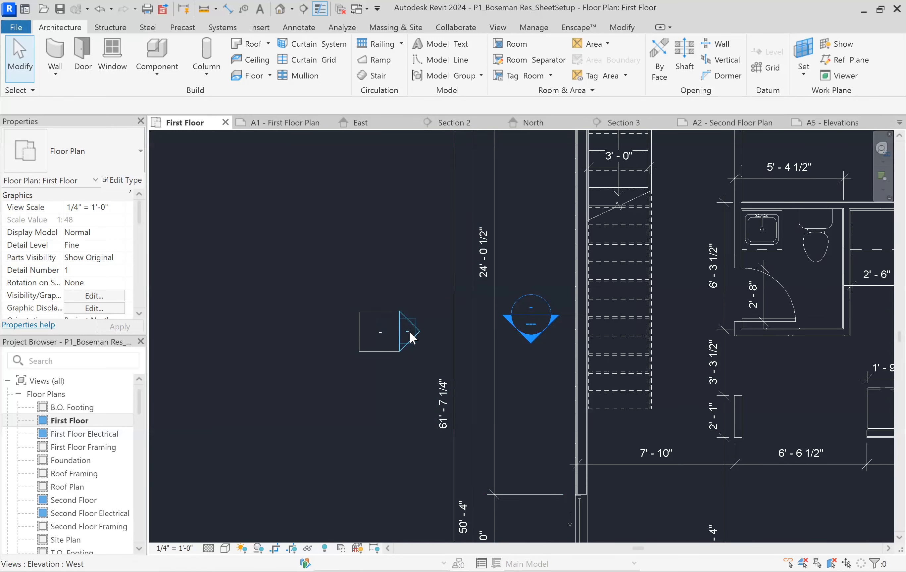
scroll(416, 304, down, 1)
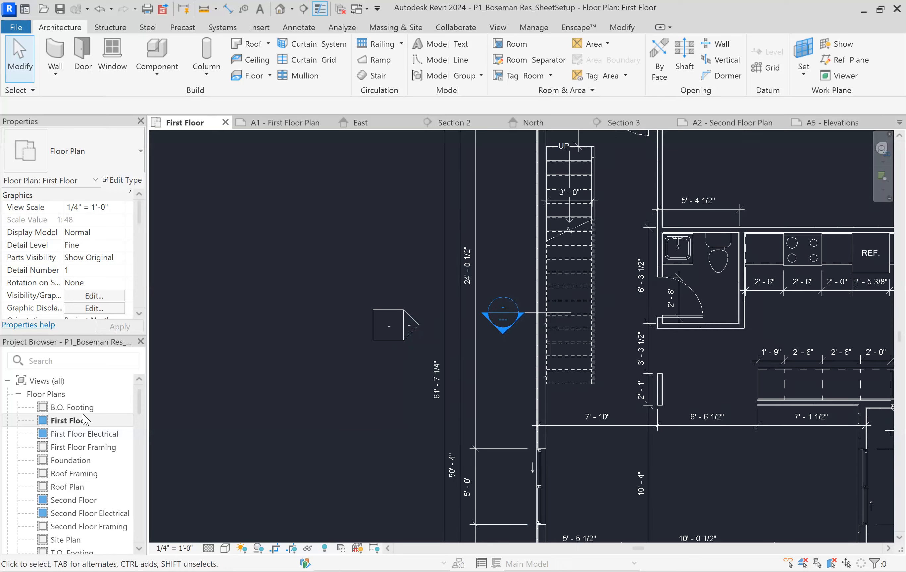
Examine the sheet and detail references in the North and East elevation markers on the First Floor plan
scroll(387, 325, down, 5)
scroll(476, 189, up, 6)
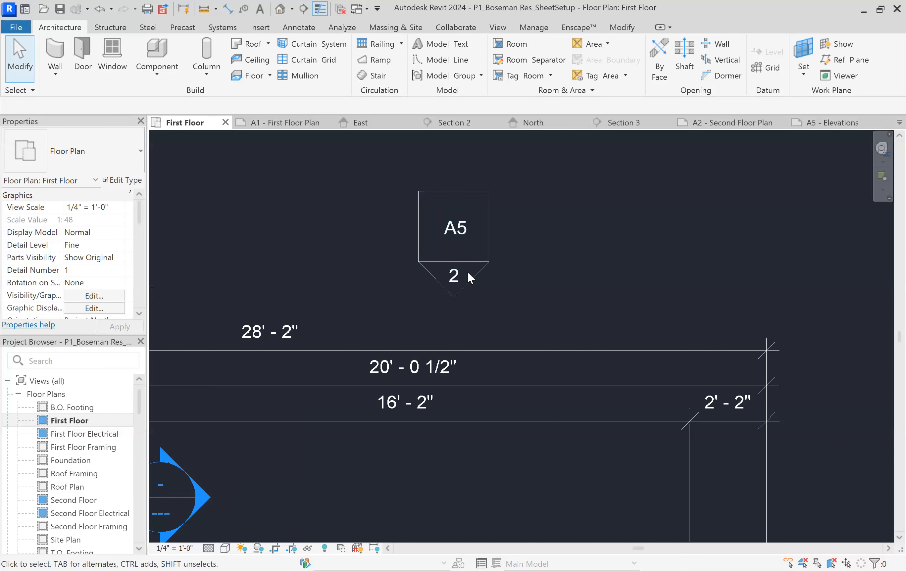
scroll(515, 292, down, 2)
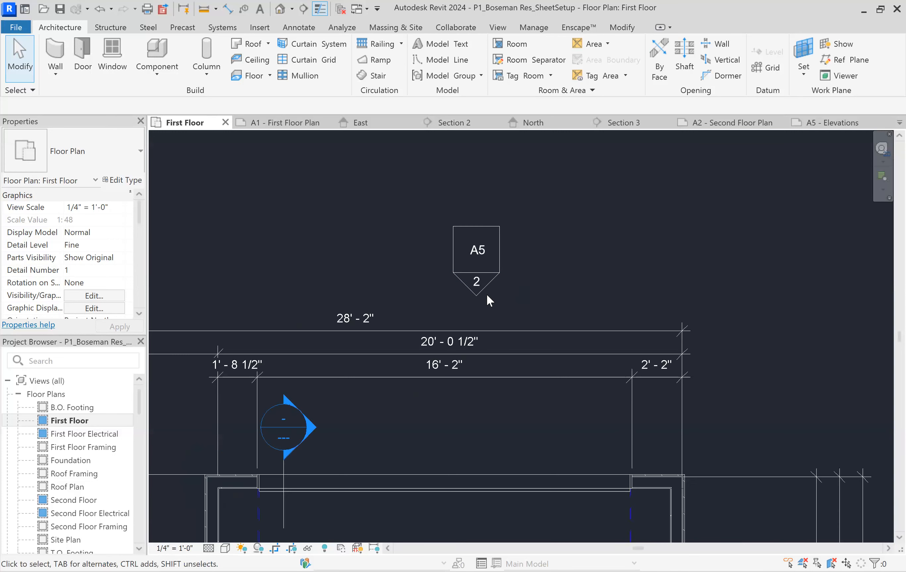
scroll(461, 248, down, 1)
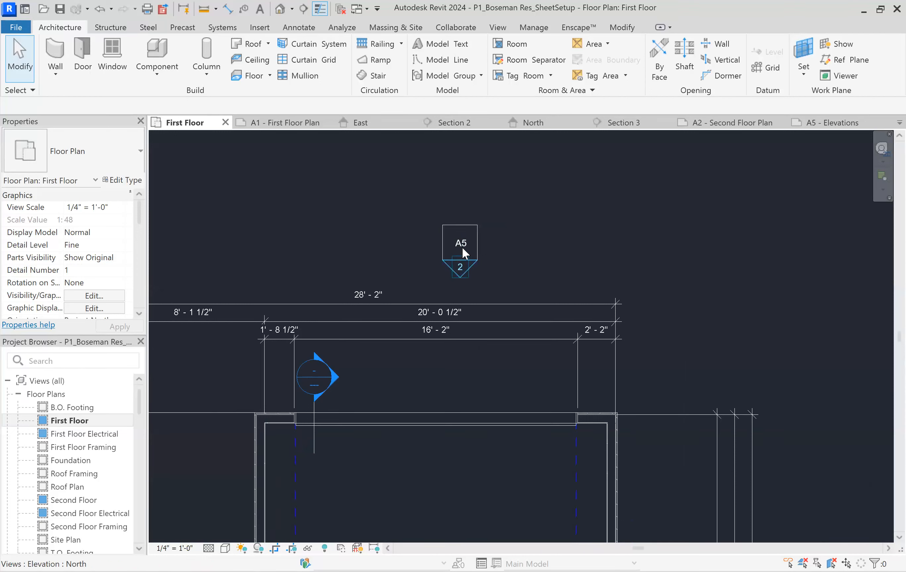
scroll(476, 262, down, 1)
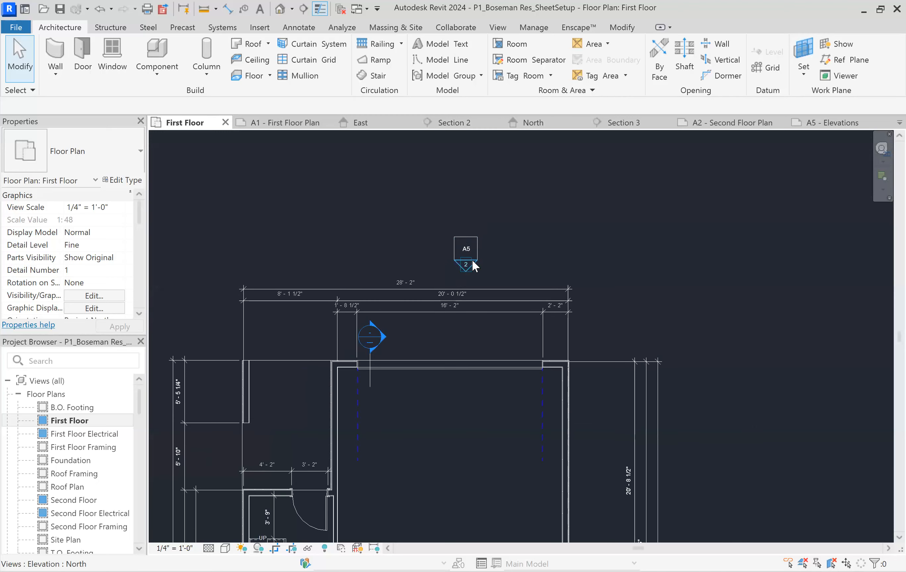
scroll(458, 266, down, 4)
scroll(423, 463, up, 2)
scroll(433, 483, up, 1)
scroll(532, 259, up, 1)
scroll(588, 179, up, 1)
scroll(585, 192, up, 2)
scroll(586, 192, up, 2)
scroll(509, 211, up, 1)
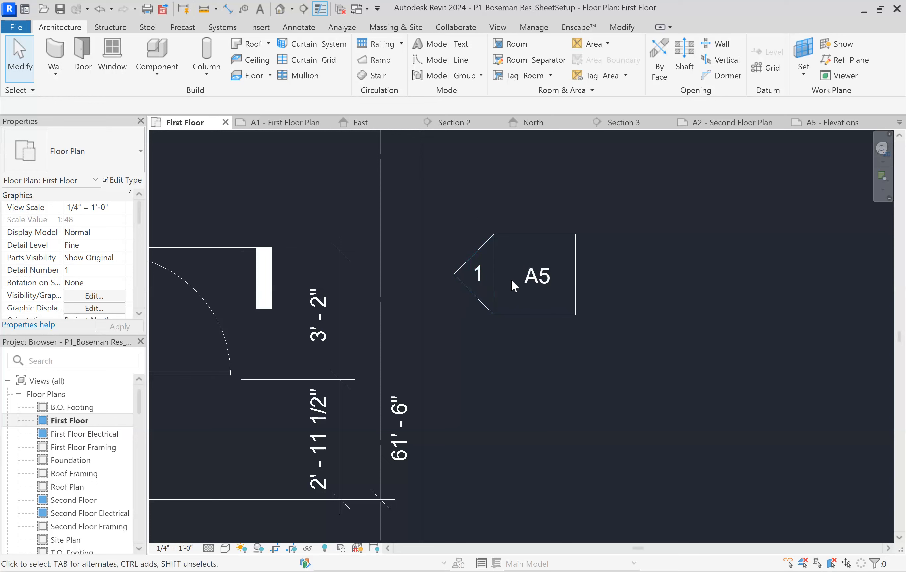
Return to sheet A5 - Elevations and check the detail numbers in the North and East view titles
scroll(76, 450, down, 10)
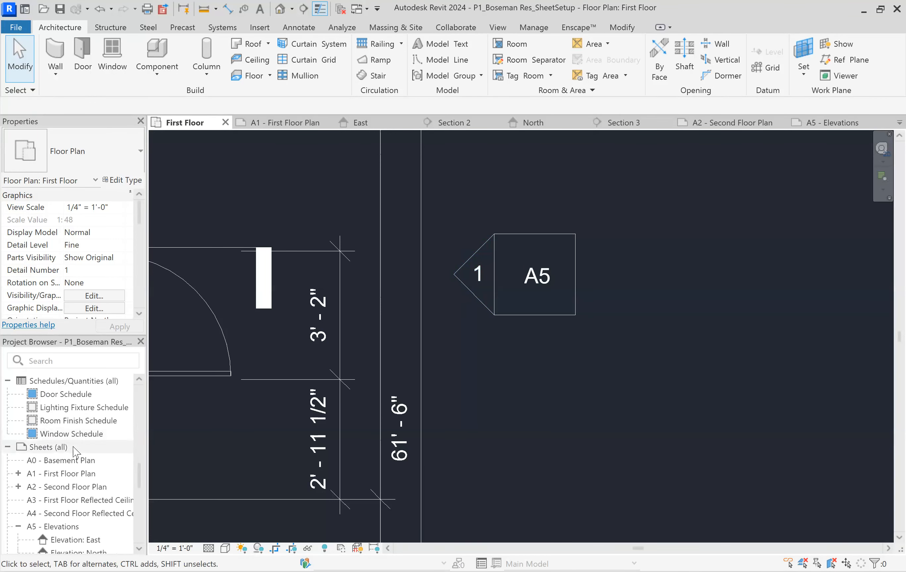
scroll(75, 451, down, 3)
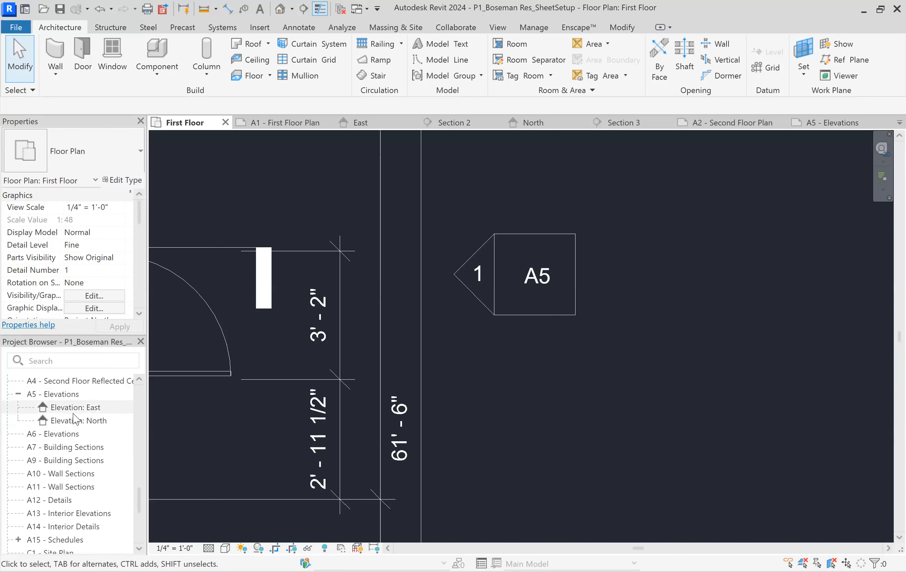
double_click(57, 395)
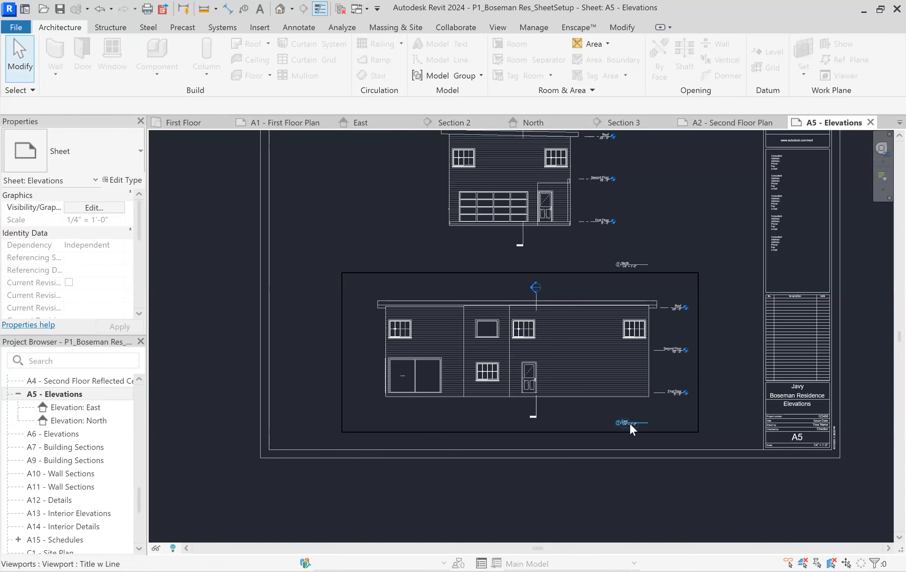
scroll(630, 422, up, 2)
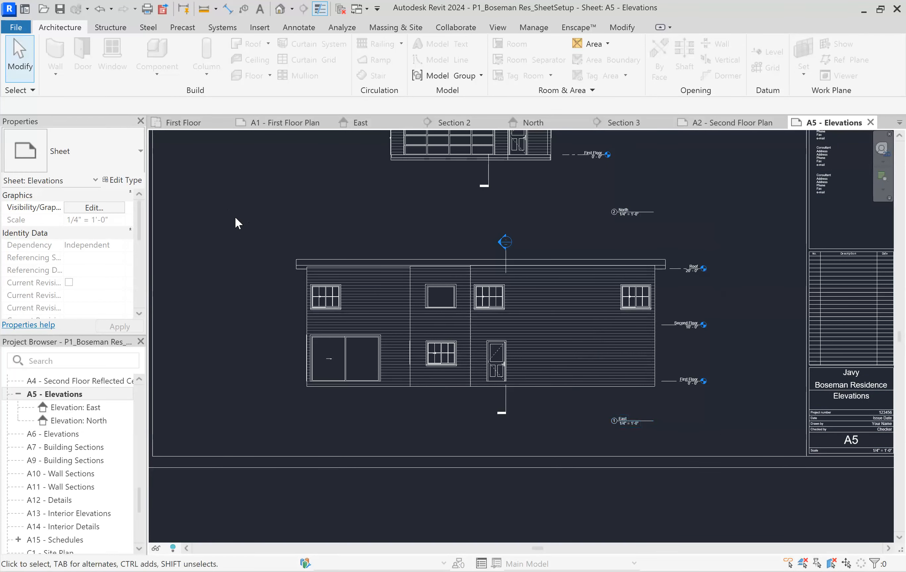
scroll(282, 311, down, 4)
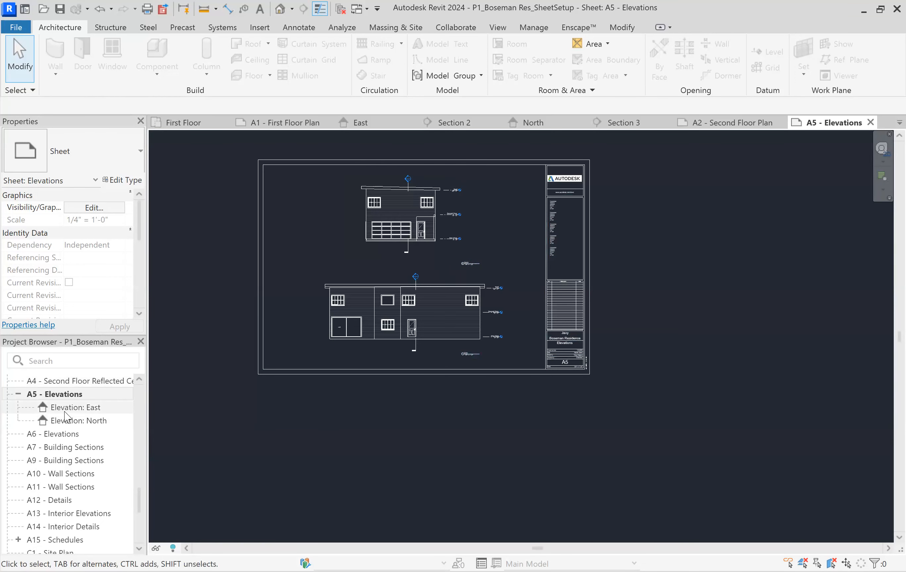
Open sheet A7 - Building Sections and place Section 2 in its upper half
double_click(65, 448)
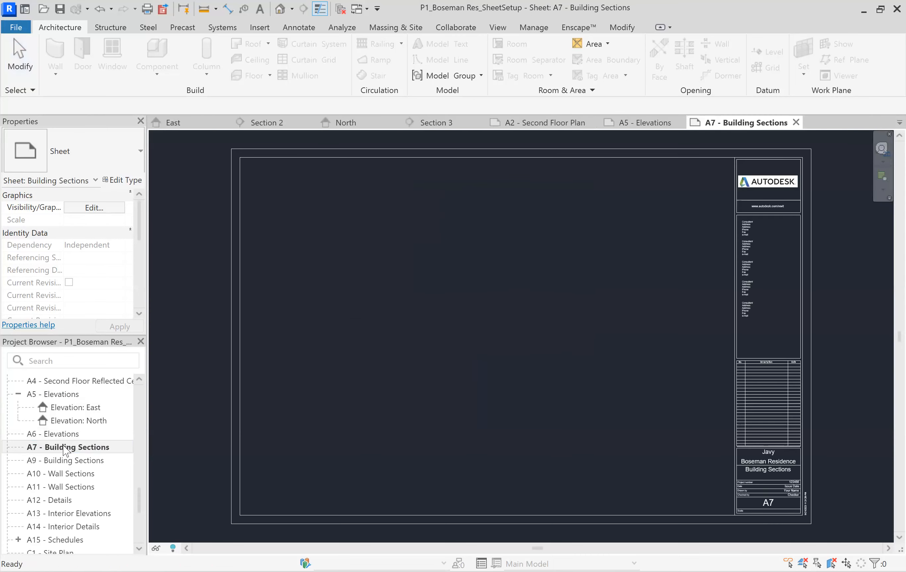
scroll(40, 440, up, 10)
scroll(61, 439, down, 5)
click(56, 447)
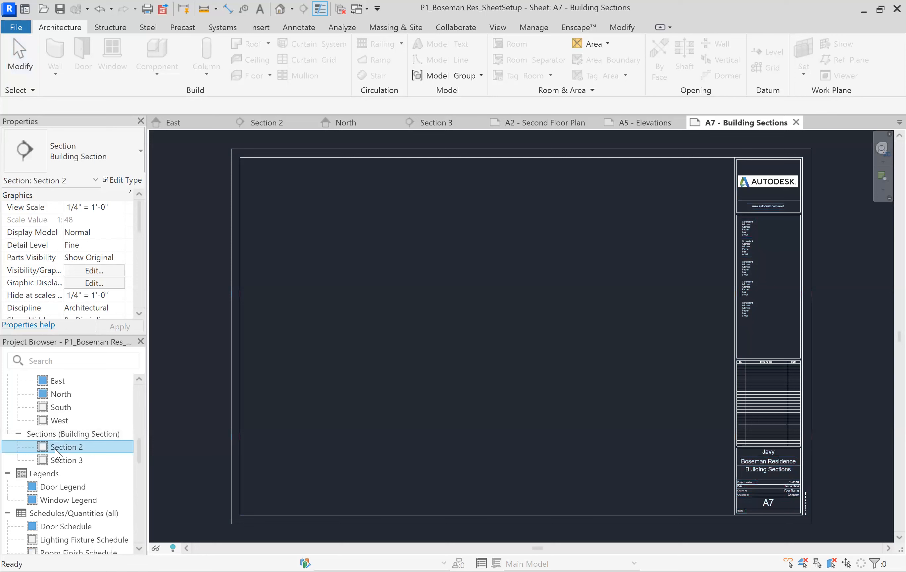
drag(452, 246, 476, 254)
click(485, 247)
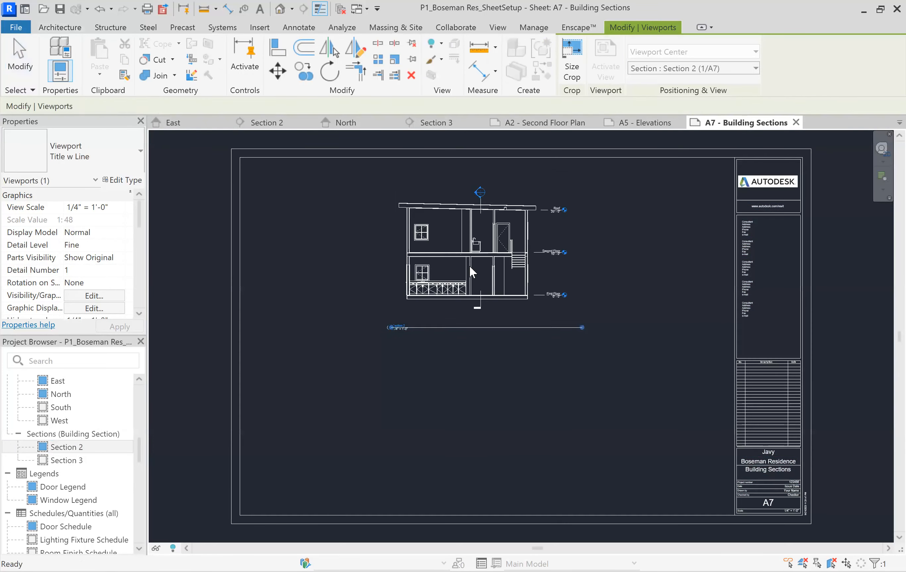
click(290, 294)
Place Section 3 in the lower half of the A7 sheet, beneath Section 2
click(66, 461)
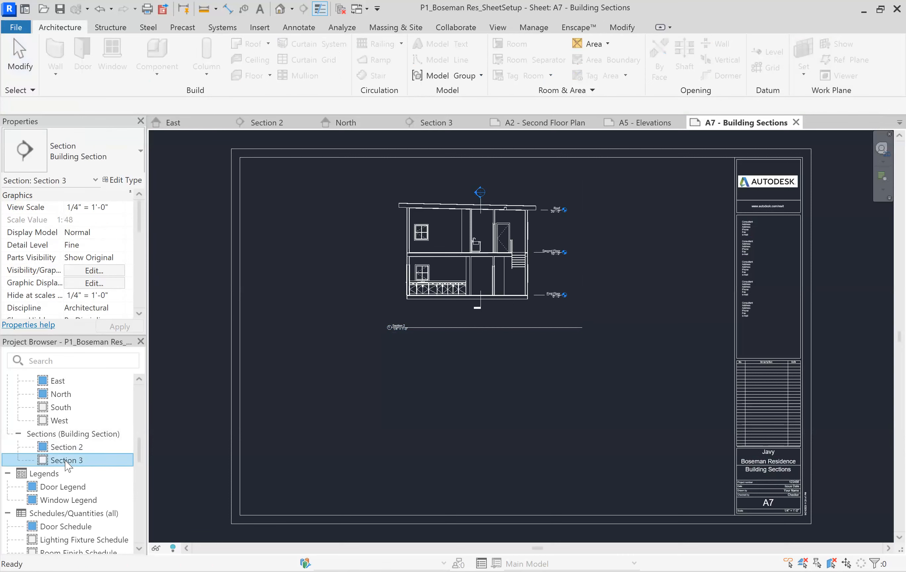
drag(457, 414, 467, 426)
click(489, 422)
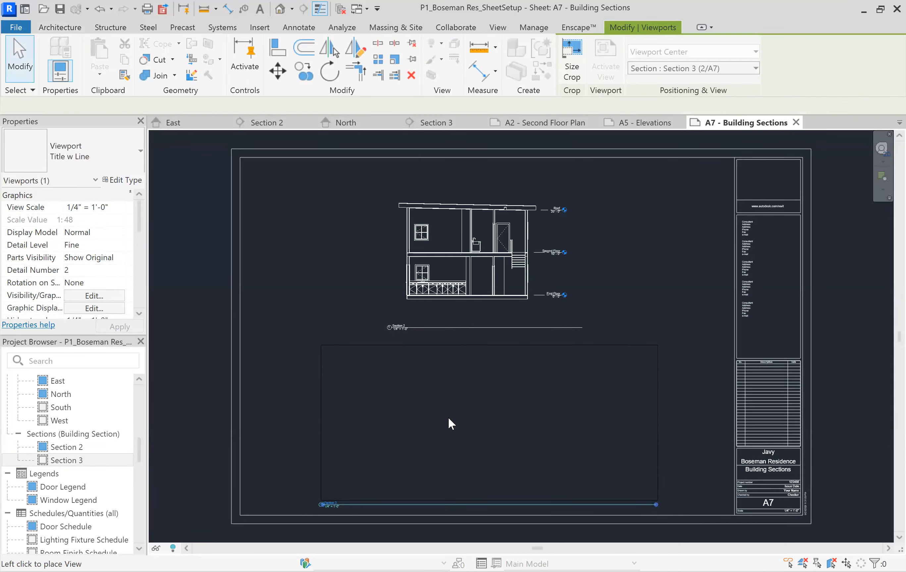
click(425, 322)
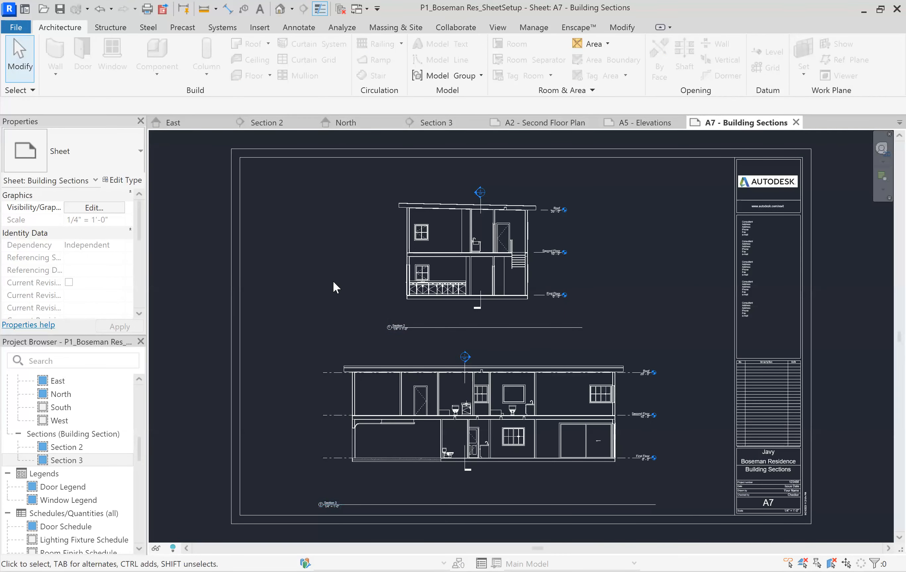
Examine the detail and sheet reference in the section marker above Section 2 on sheet A7
scroll(477, 193, up, 5)
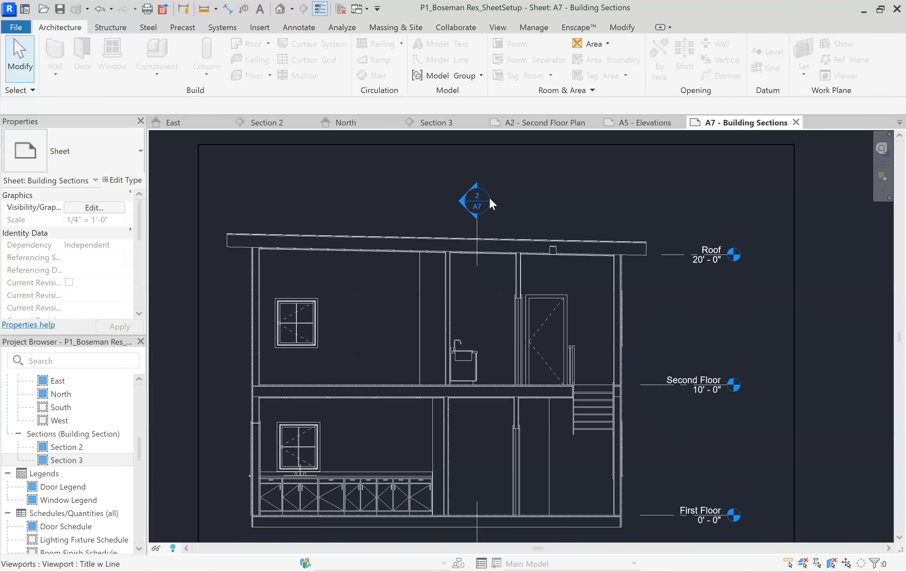
scroll(490, 199, down, 2)
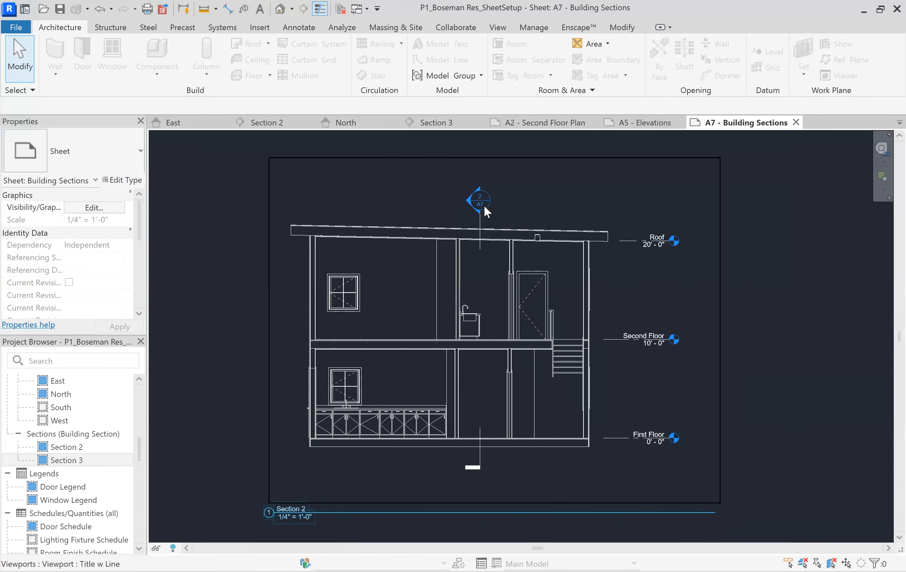
scroll(479, 201, down, 1)
scroll(480, 199, down, 4)
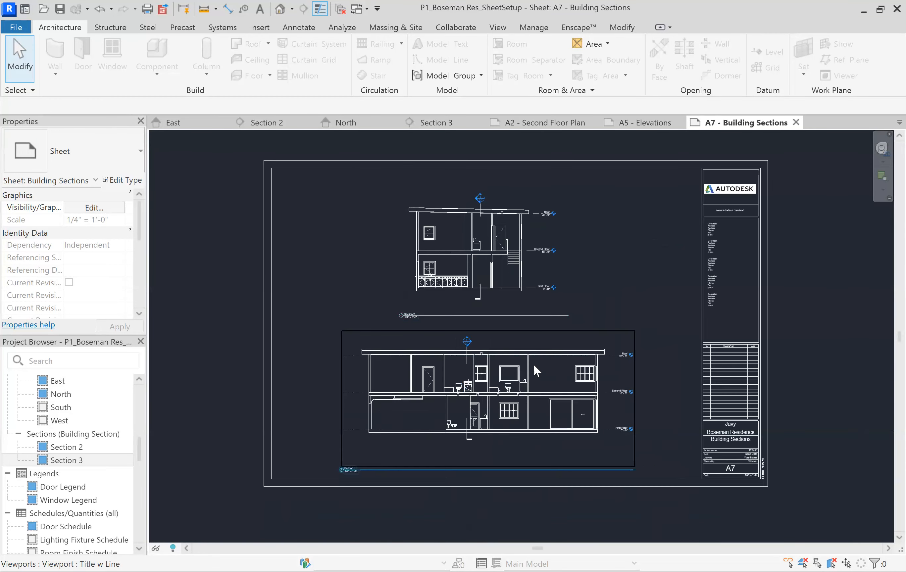
Open the East elevation view and inspect the reference in its section marker above the roof
scroll(76, 420, up, 2)
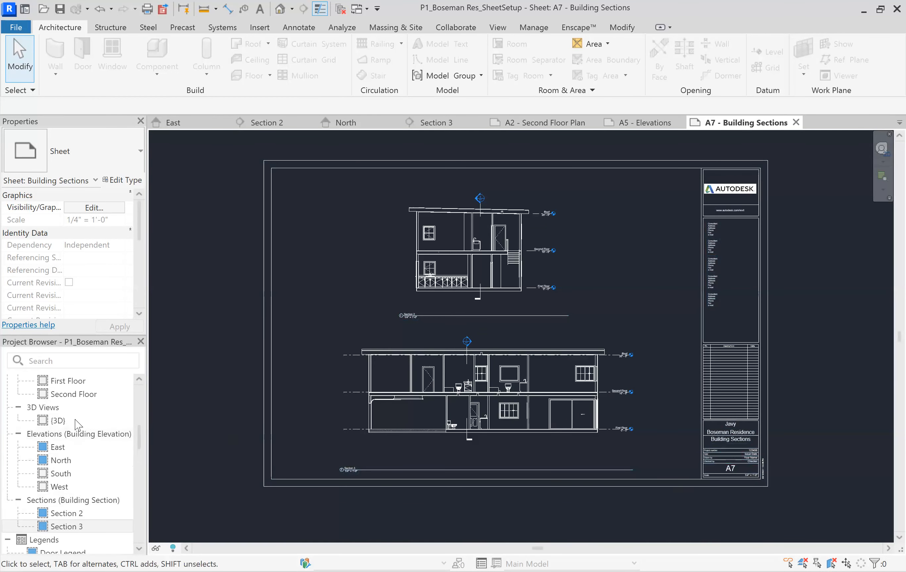
click(53, 447)
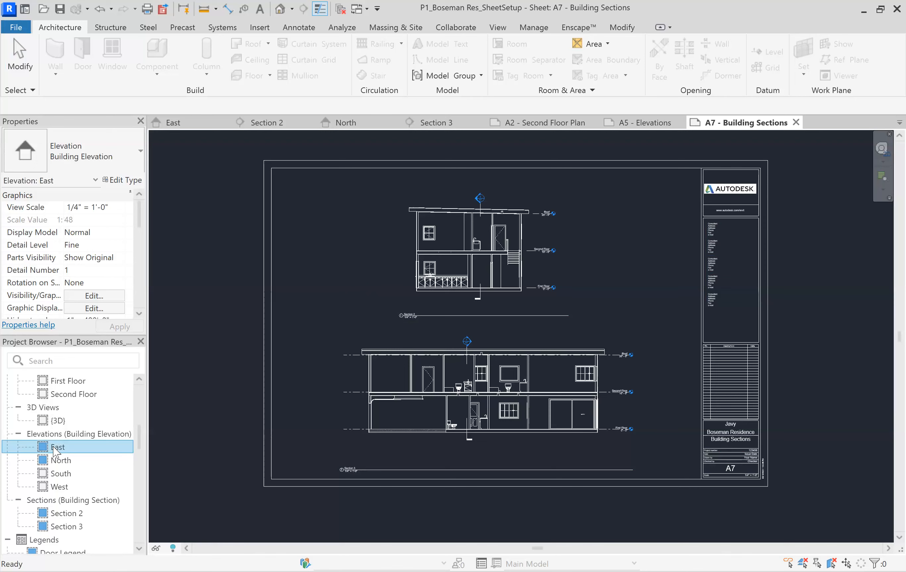
scroll(382, 186, up, 3)
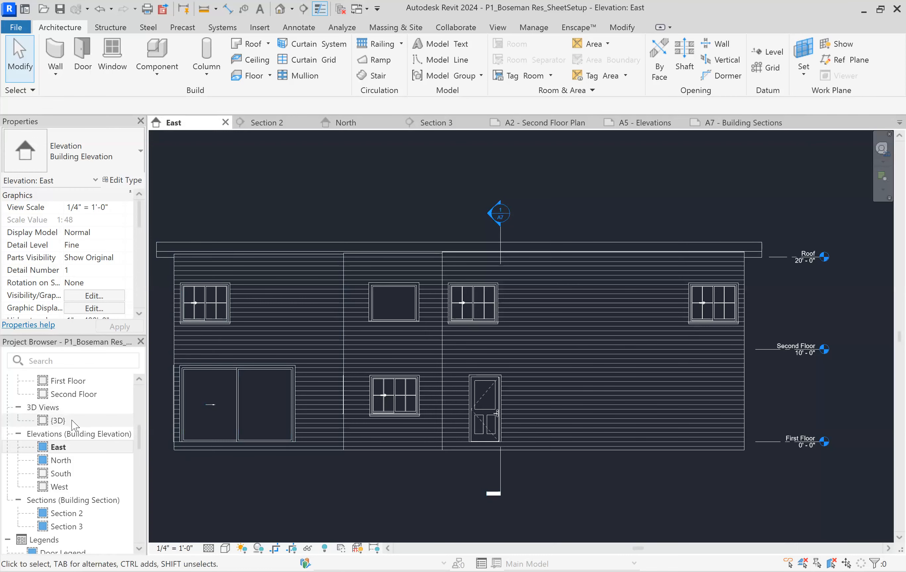
Open the First Floor plan and examine the detail and sheet reference in the section marker beside the stairs
scroll(64, 435, up, 5)
double_click(63, 422)
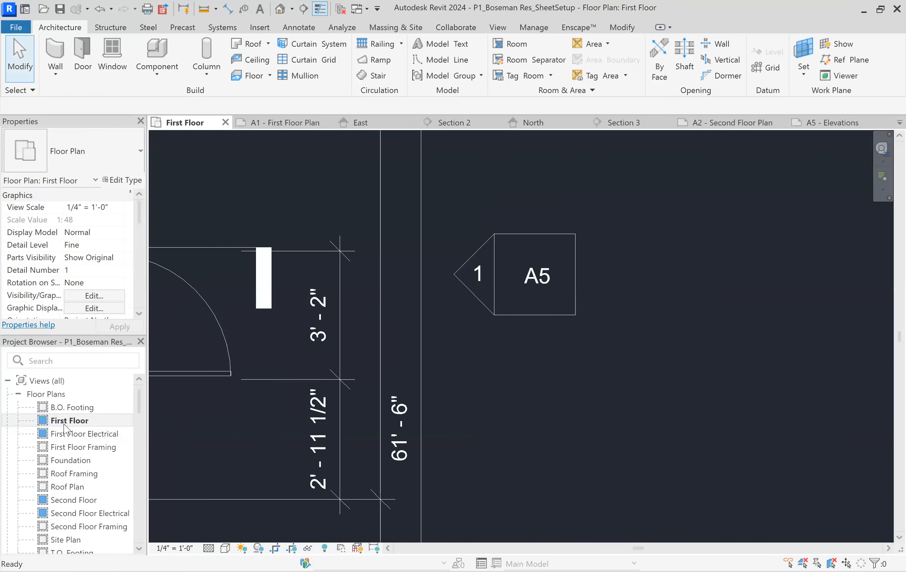
scroll(557, 329, down, 3)
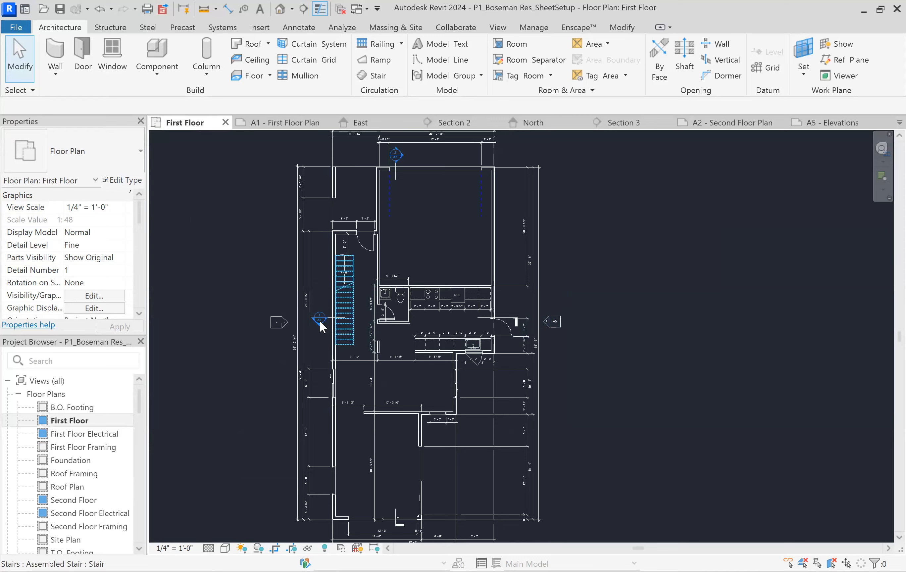
scroll(314, 319, up, 4)
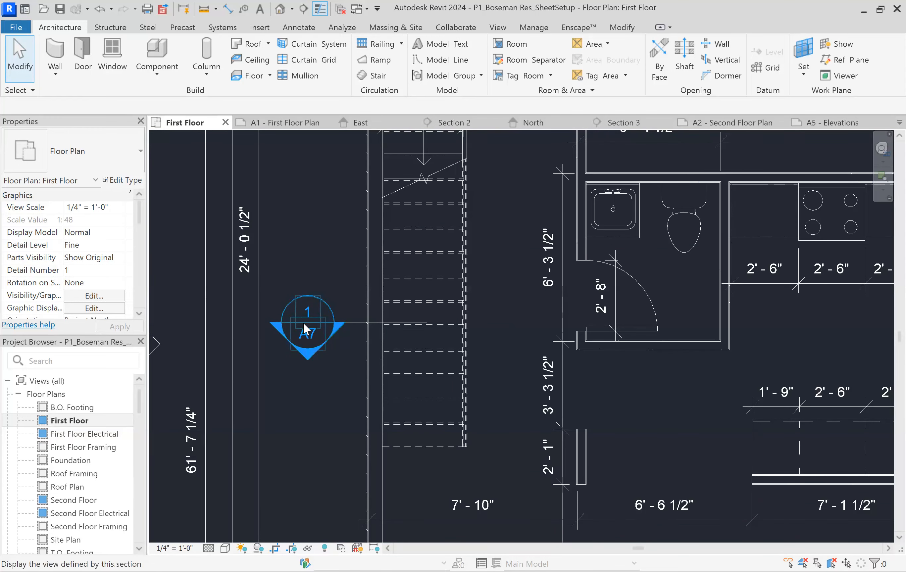
scroll(381, 302, down, 1)
scroll(330, 307, down, 2)
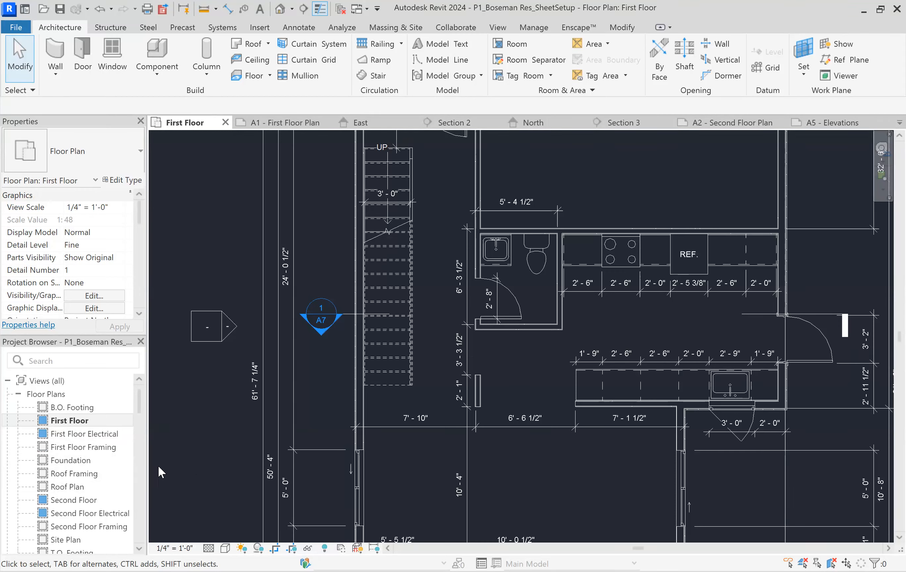
Reopen sheet A5 - Elevations and look over the North and East elevation viewports
scroll(158, 465, down, 1)
scroll(93, 473, down, 8)
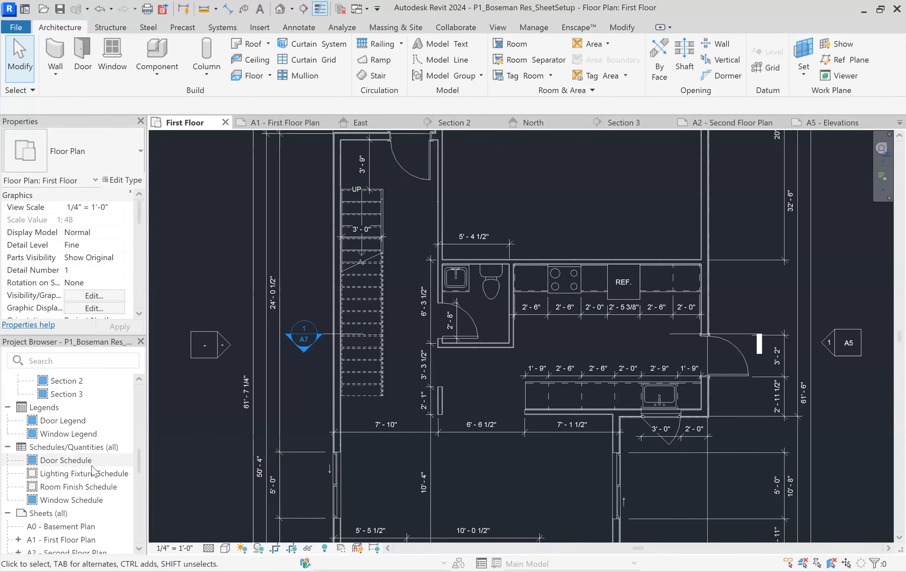
scroll(237, 407, down, 1)
scroll(65, 473, down, 3)
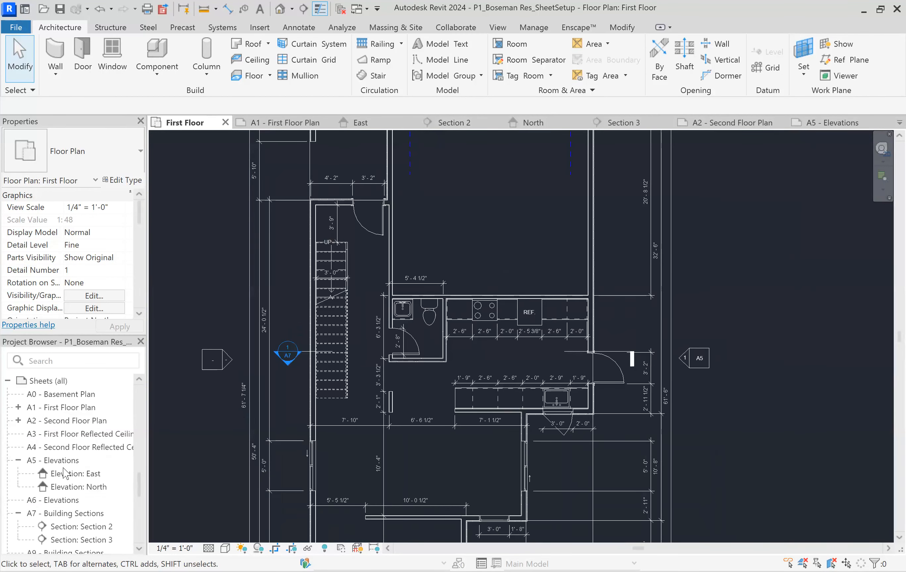
double_click(64, 461)
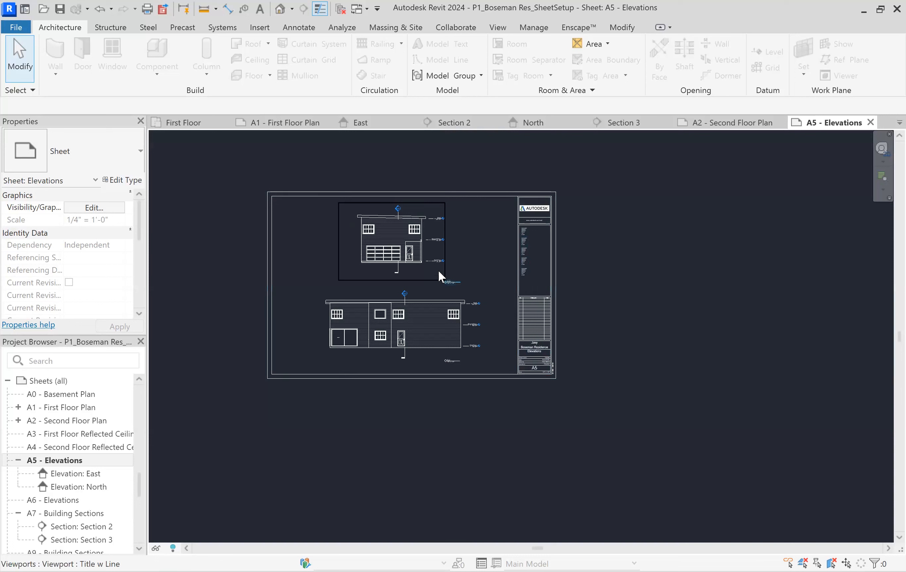
scroll(317, 255, up, 1)
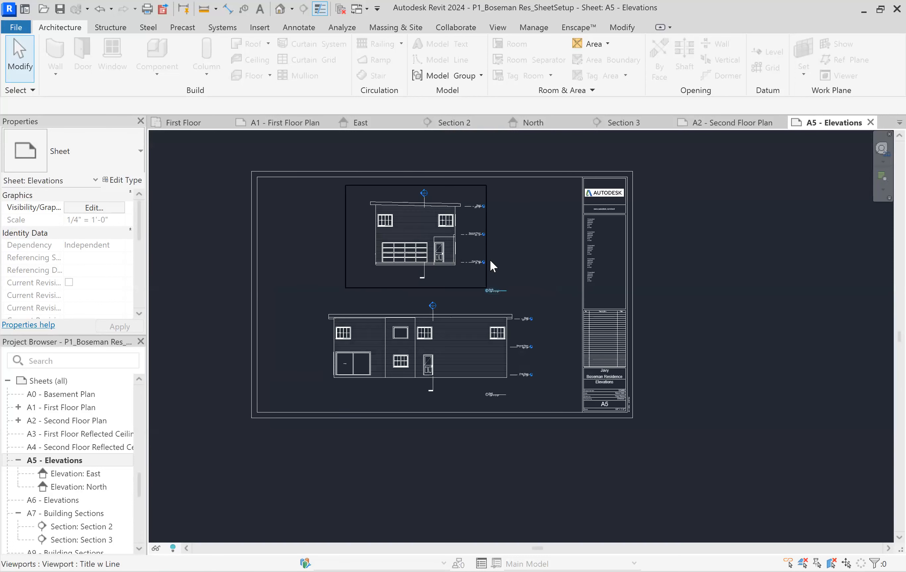